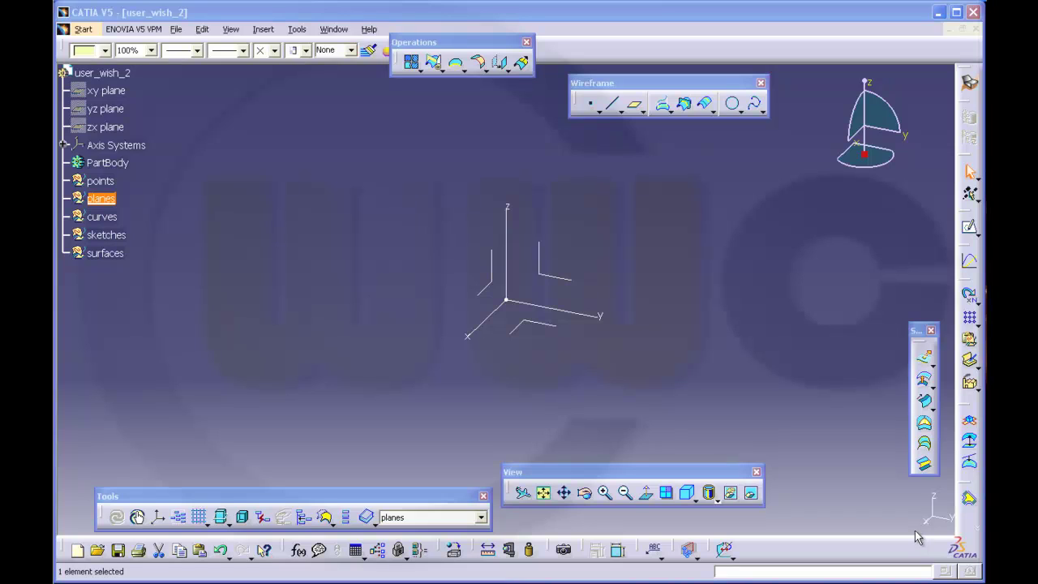
# Clear the selection, leaving the planes set as the in-work object.
pyautogui.click(742, 282)
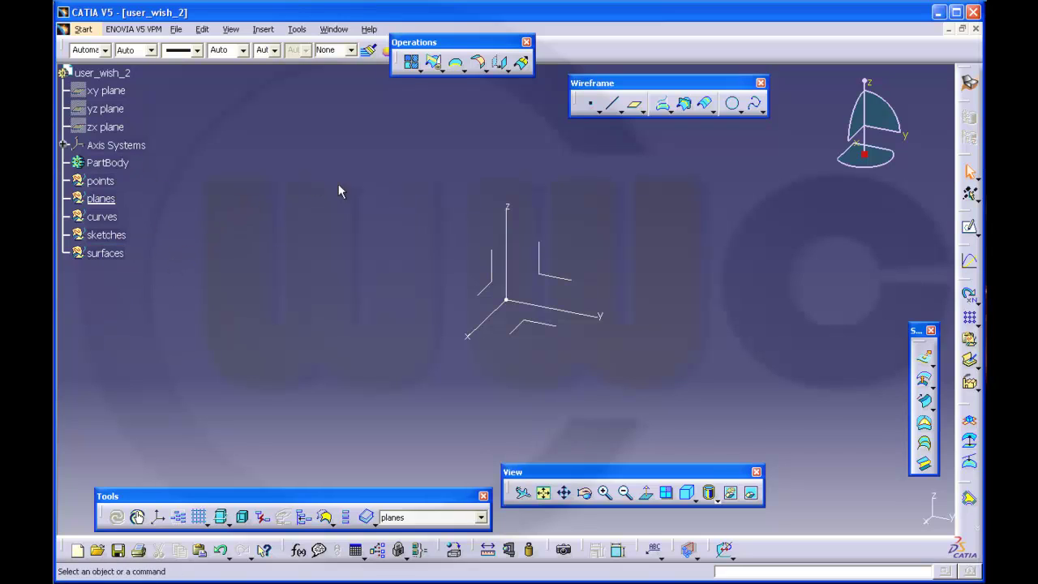
# Create an offset plane 15 mm above the XY plane.
pyautogui.click(635, 104)
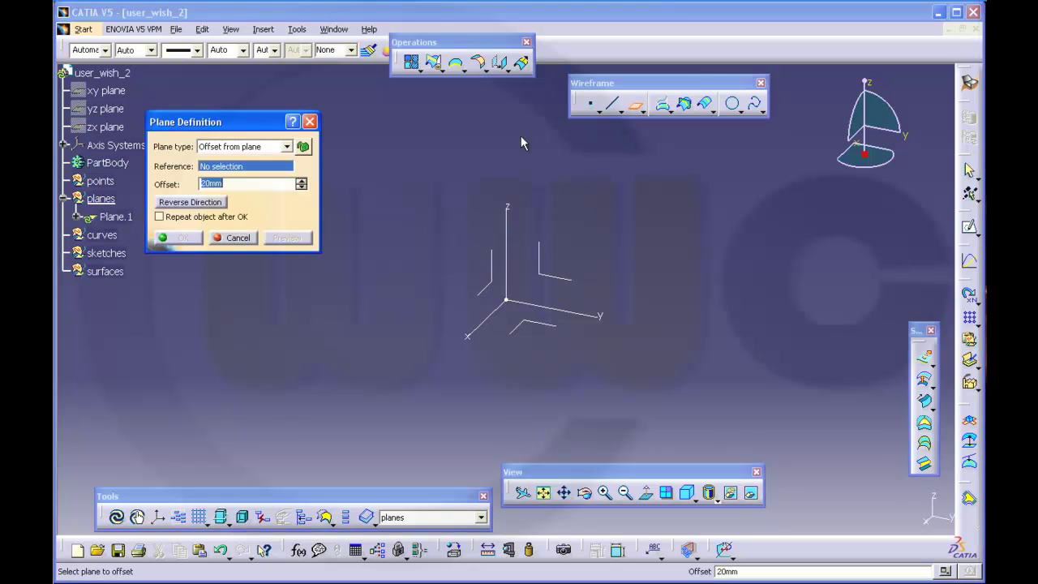
pyautogui.click(303, 146)
pyautogui.click(535, 323)
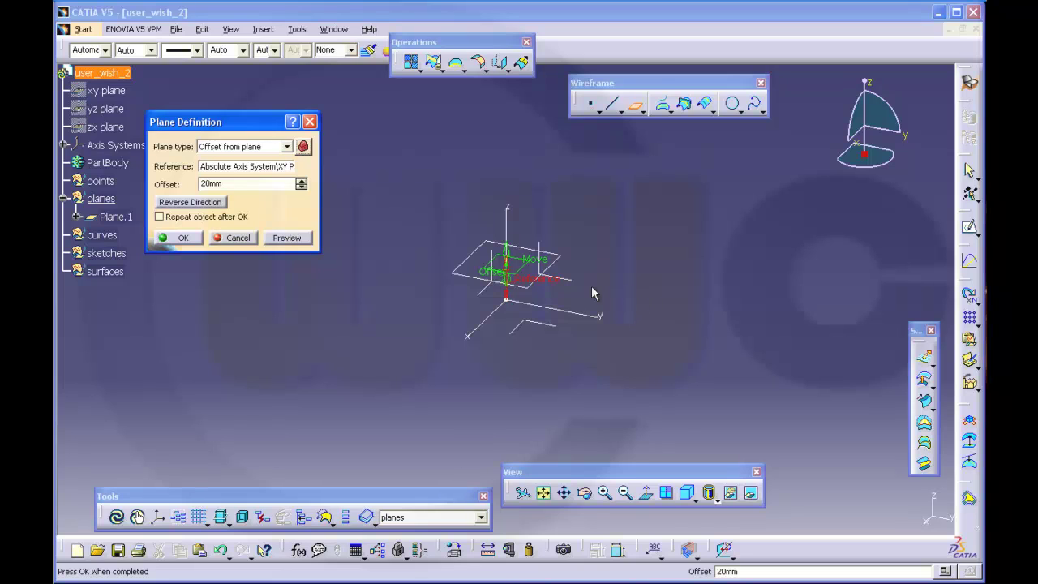
pyautogui.doubleClick(260, 183)
pyautogui.write('15')
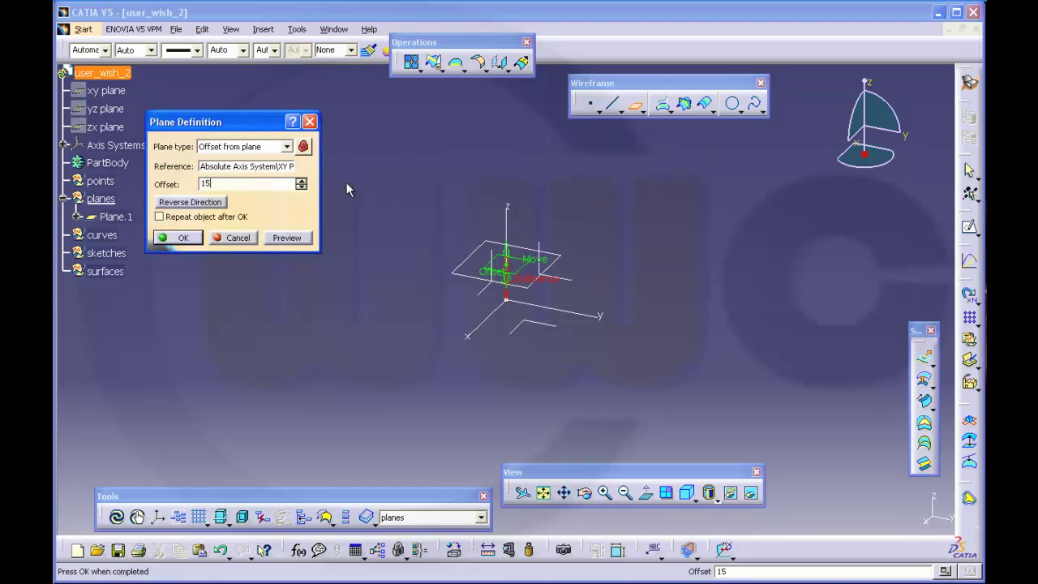
pyautogui.click(180, 238)
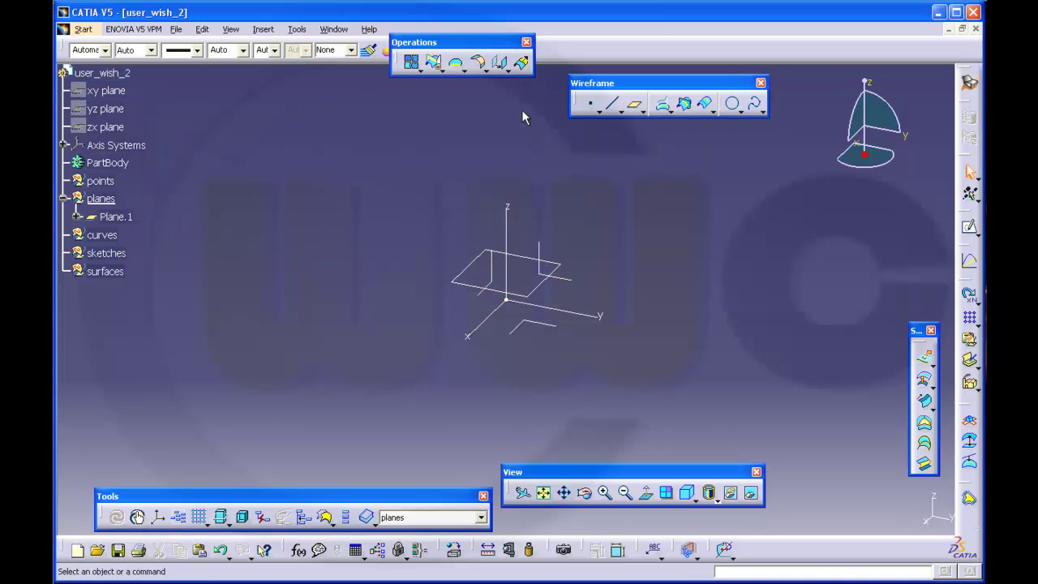
# Add a second plane offset 400 mm from the XY plane.
pyautogui.click(635, 104)
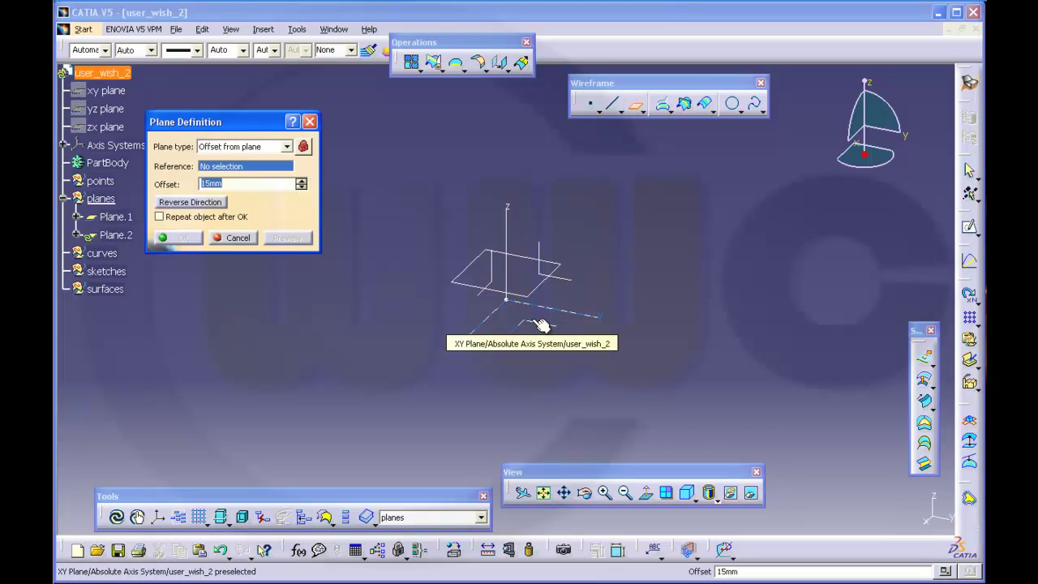
pyautogui.click(542, 325)
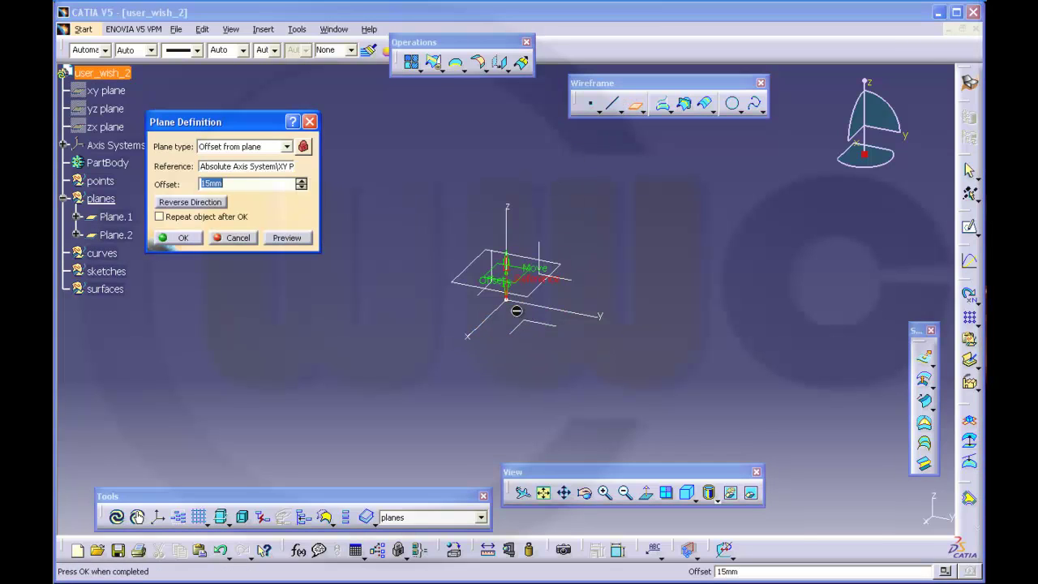
pyautogui.click(224, 183)
pyautogui.press('Return')
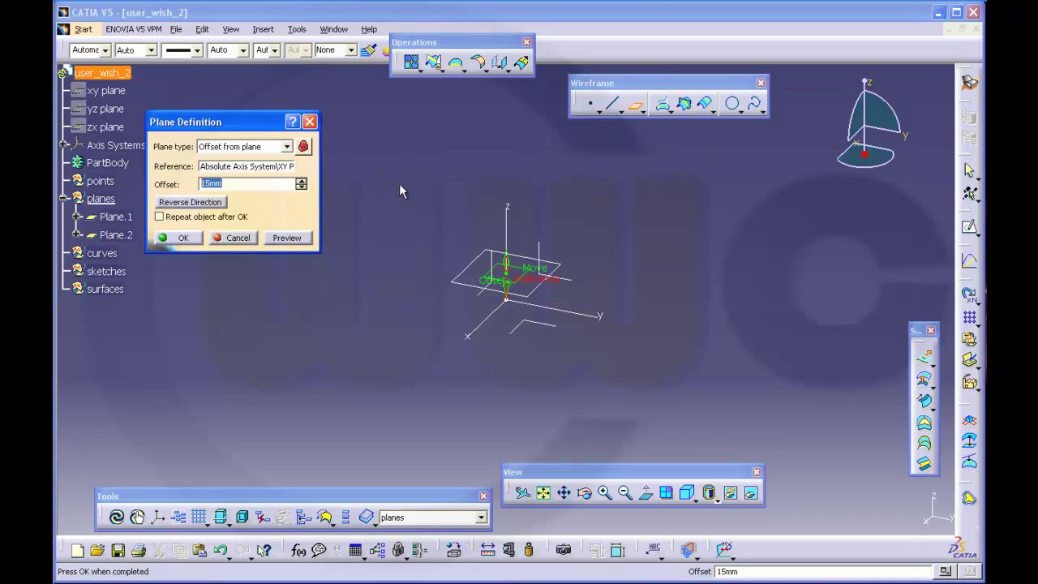
pyautogui.write('400-13')
pyautogui.press('Return')
pyautogui.press('Return')
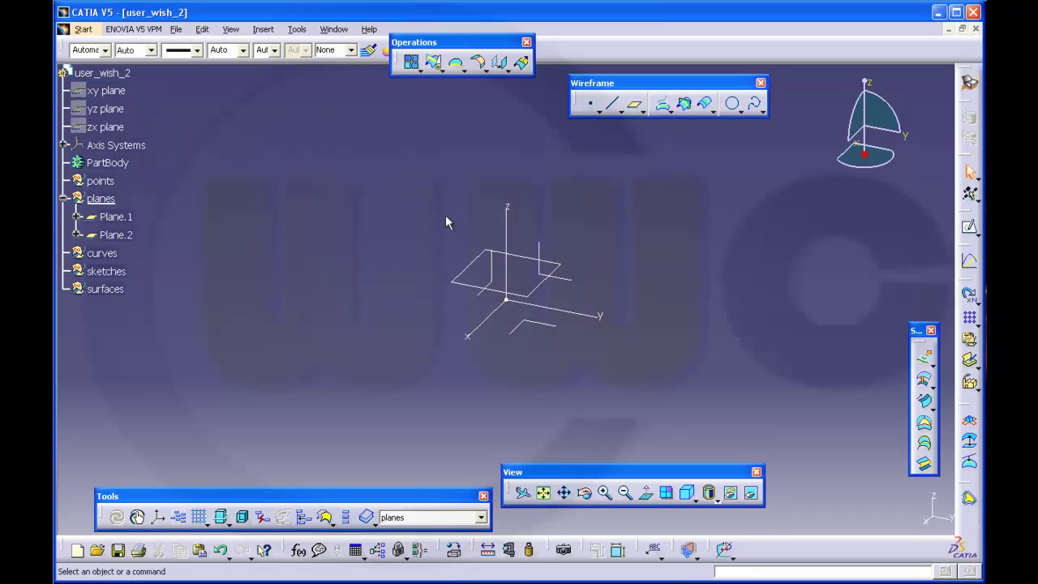
# Add a third plane offset 400 mm from XY and fit all geometry in view.
pyautogui.click(635, 104)
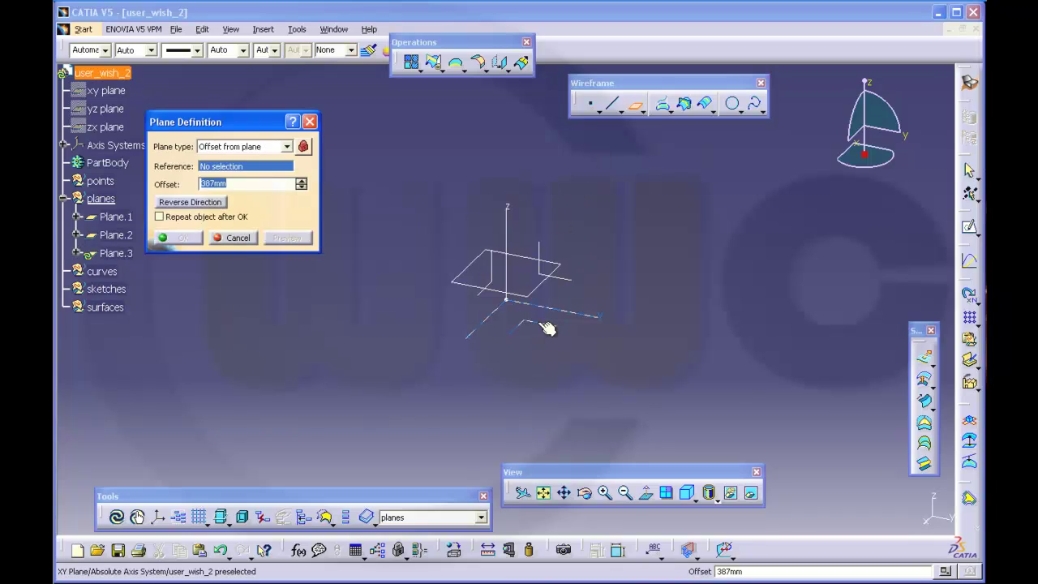
pyautogui.click(549, 324)
pyautogui.write('400')
pyautogui.press('Return')
pyautogui.press('Return')
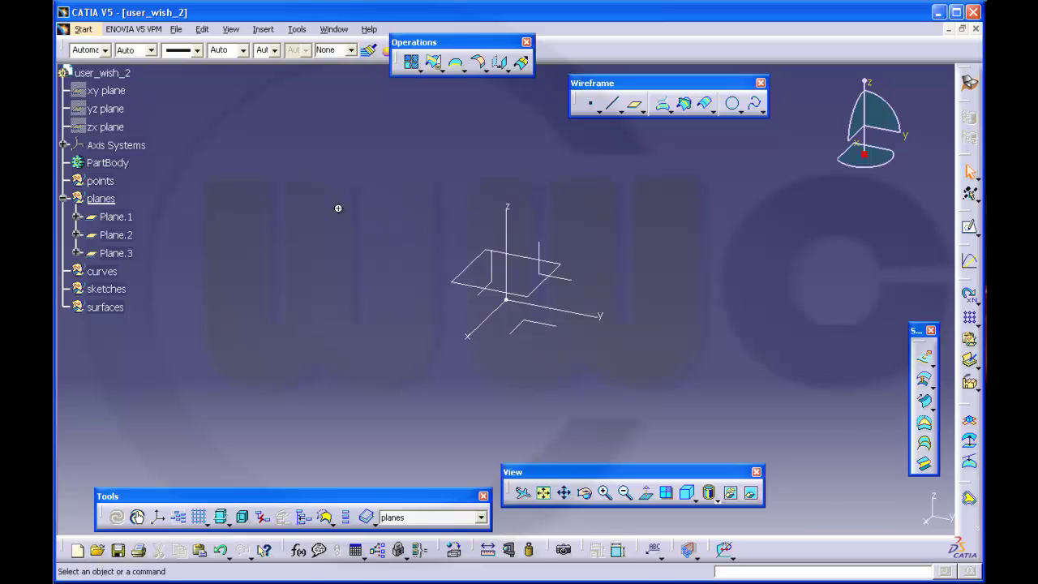
pyautogui.middleClick(338, 208)
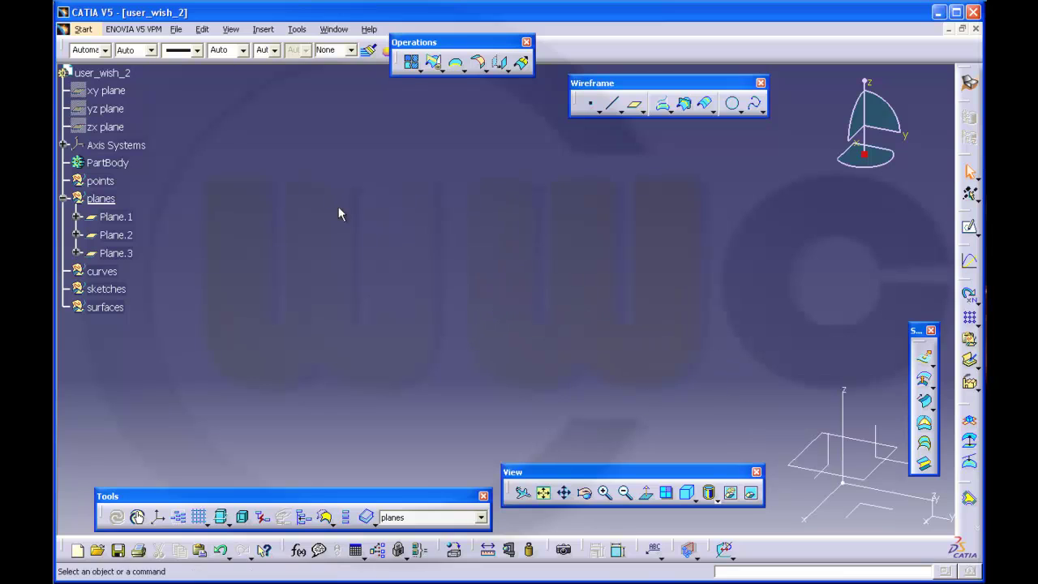
pyautogui.click(543, 492)
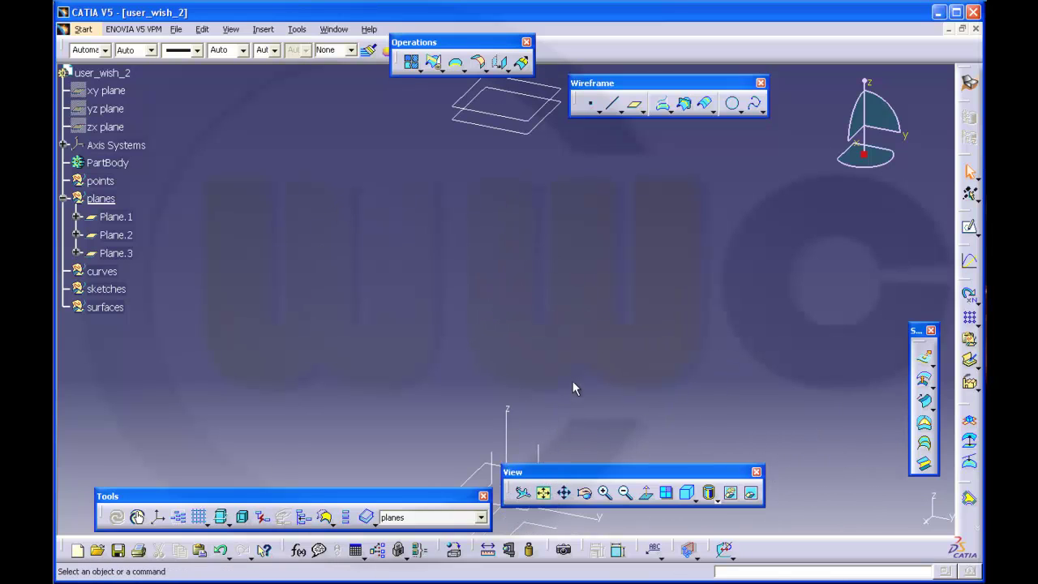
pyautogui.moveTo(554, 358); pyautogui.dragTo(481, 310, button='middle')
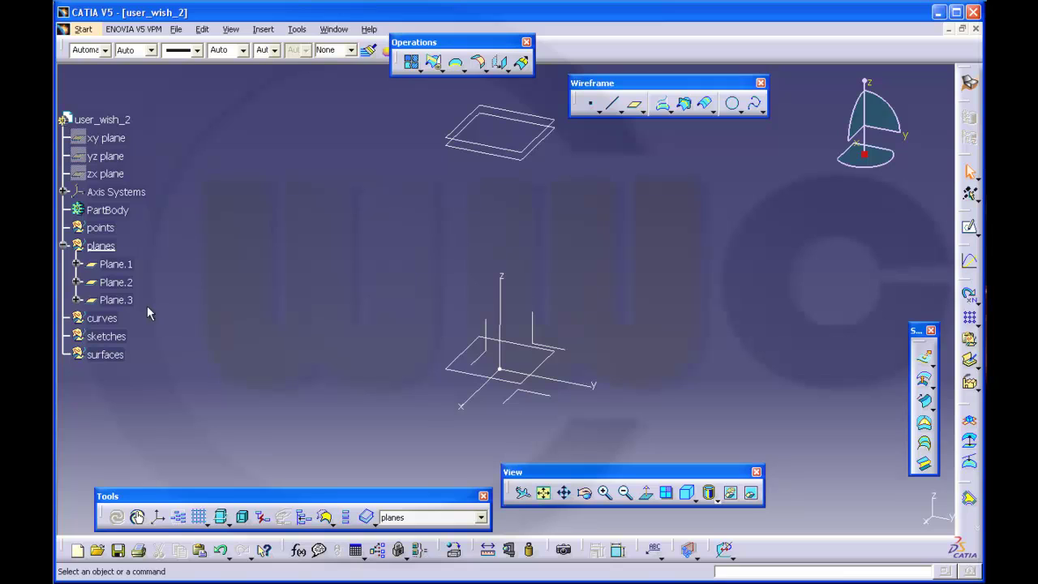
# Make curves the work object and centre a new circle on a point at the origin.
pyautogui.rightClick(107, 318)
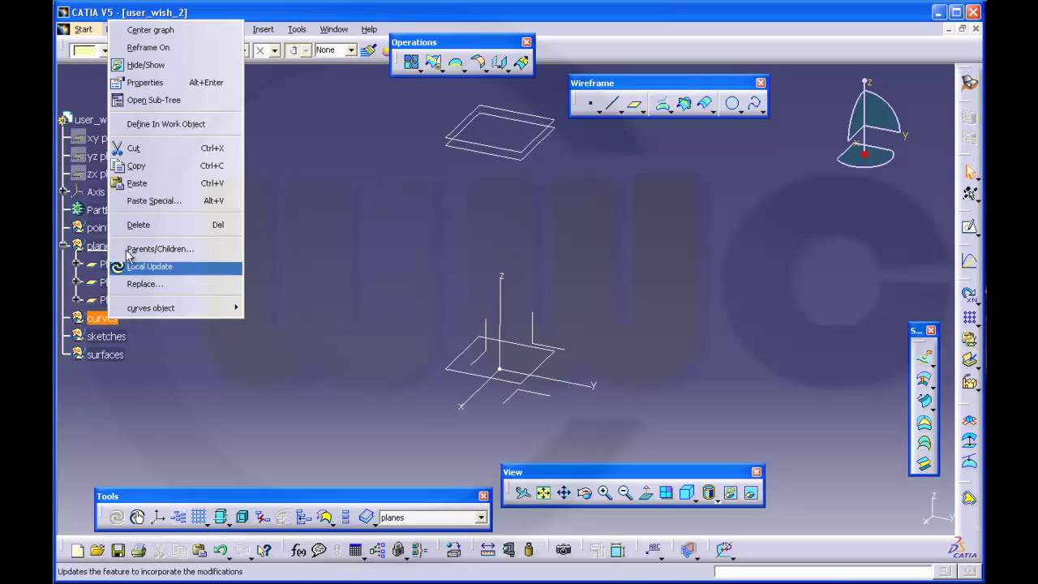
pyautogui.click(147, 124)
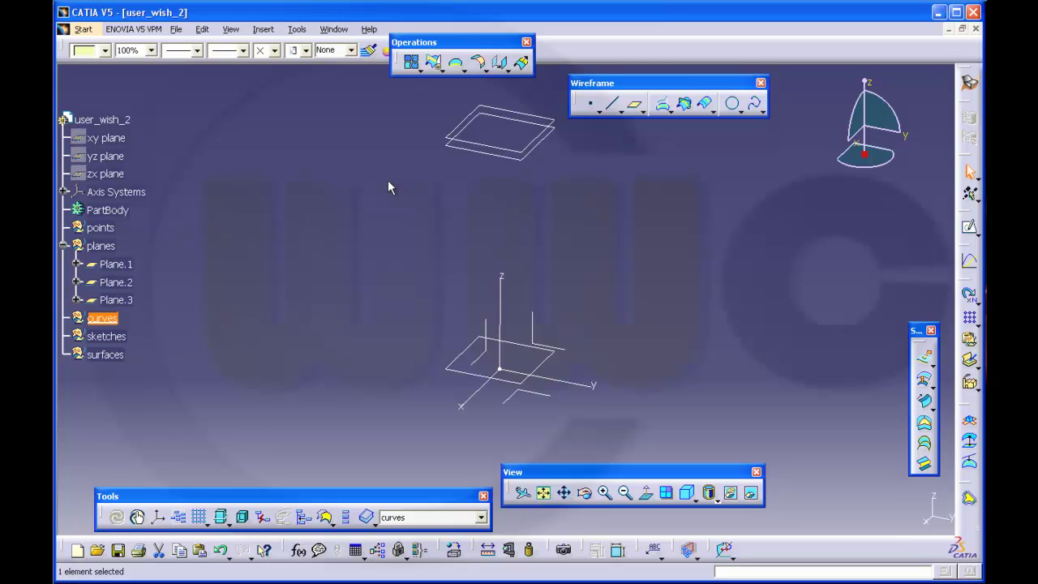
pyautogui.click(731, 103)
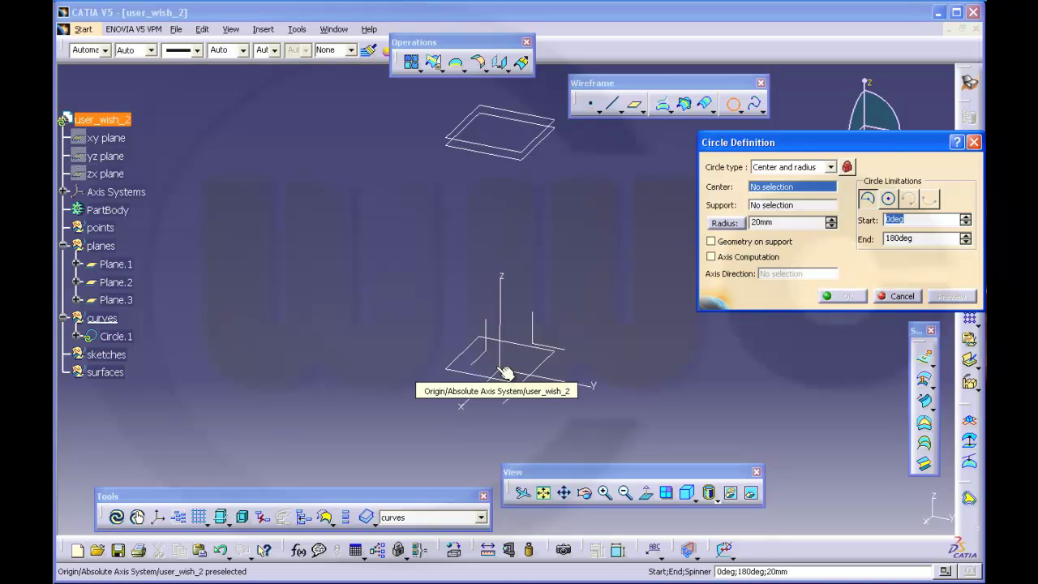
pyautogui.rightClick(811, 193)
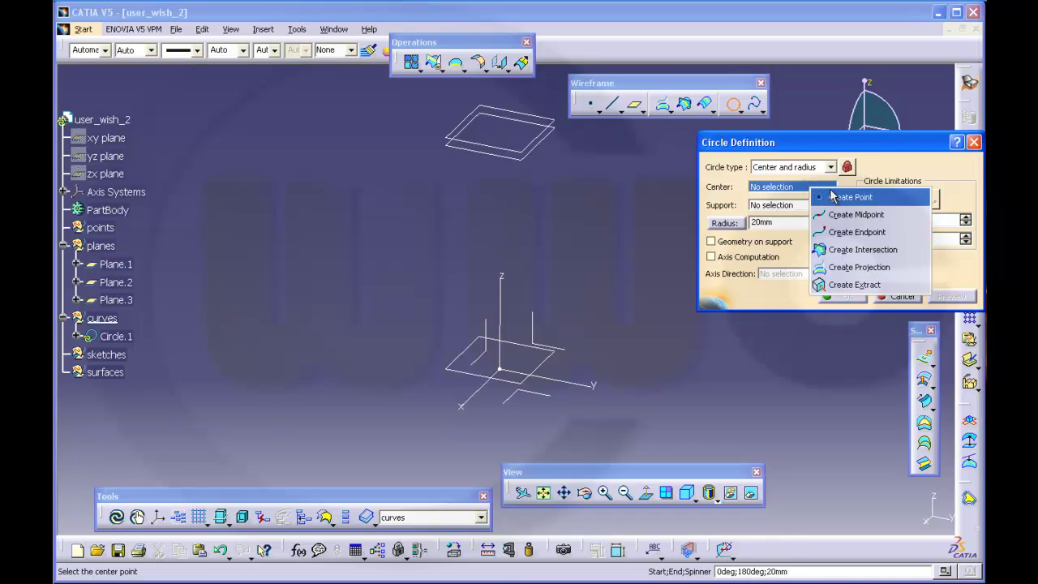
pyautogui.click(892, 196)
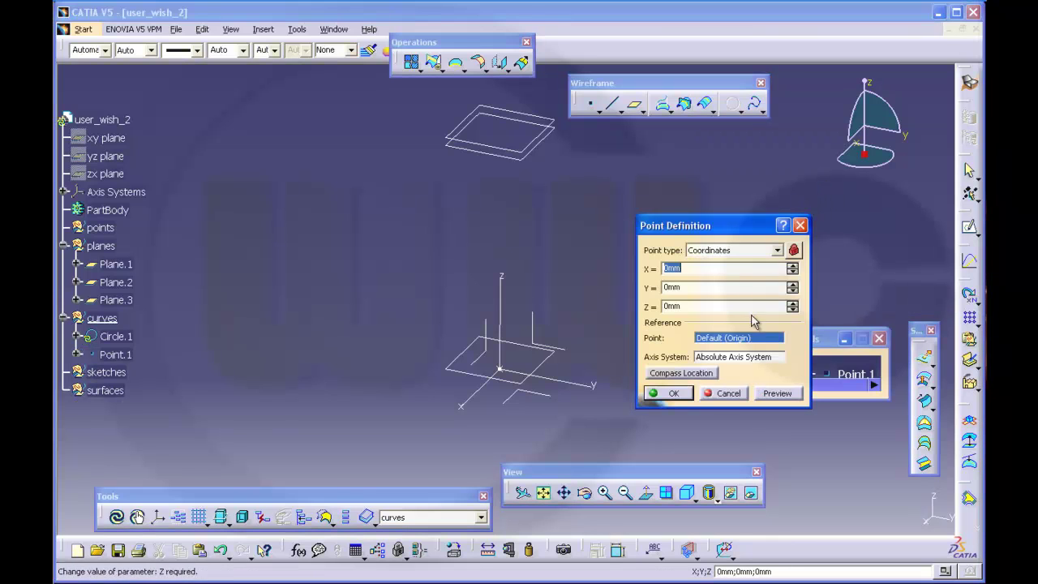
pyautogui.click(678, 395)
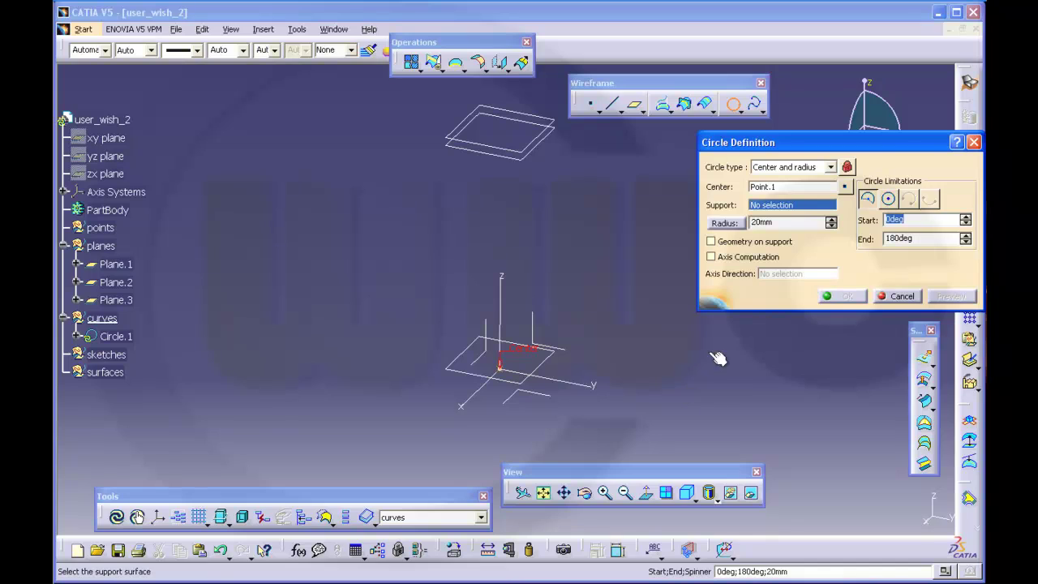
# Give the circle a 40 mm radius on the XY plane as a whole circle.
pyautogui.doubleClick(782, 222)
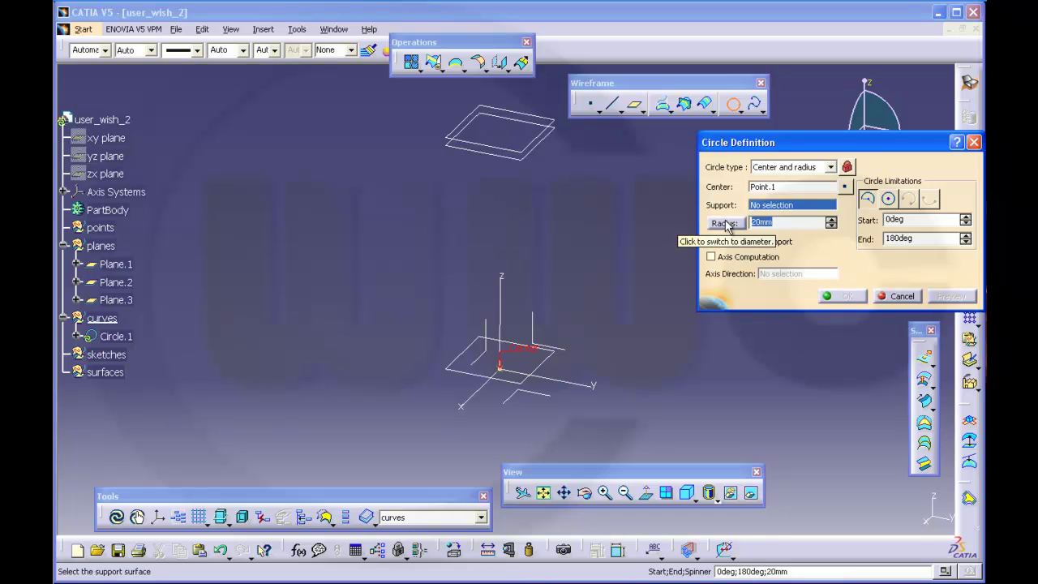
pyautogui.write('40')
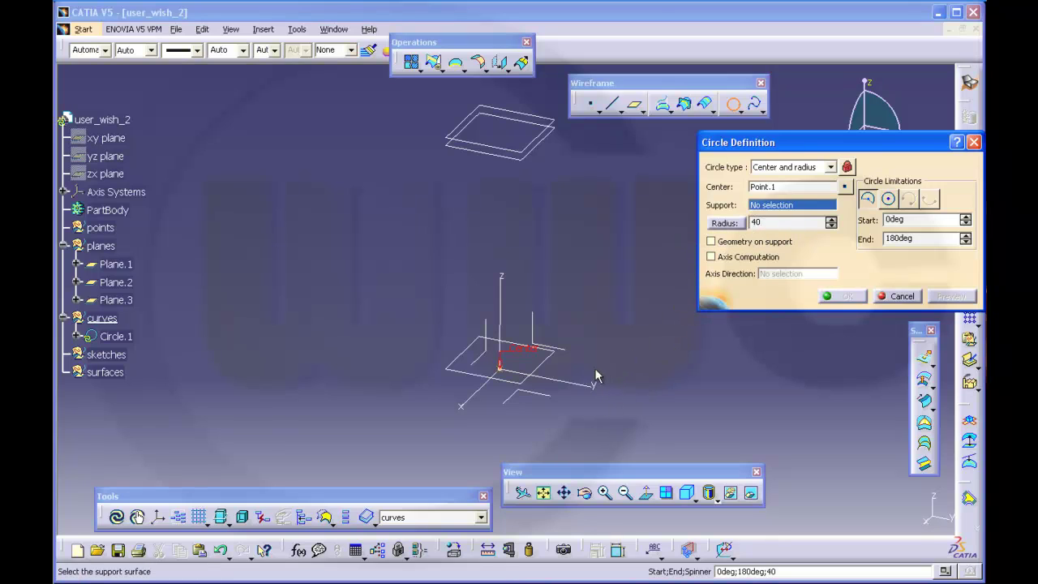
pyautogui.click(543, 401)
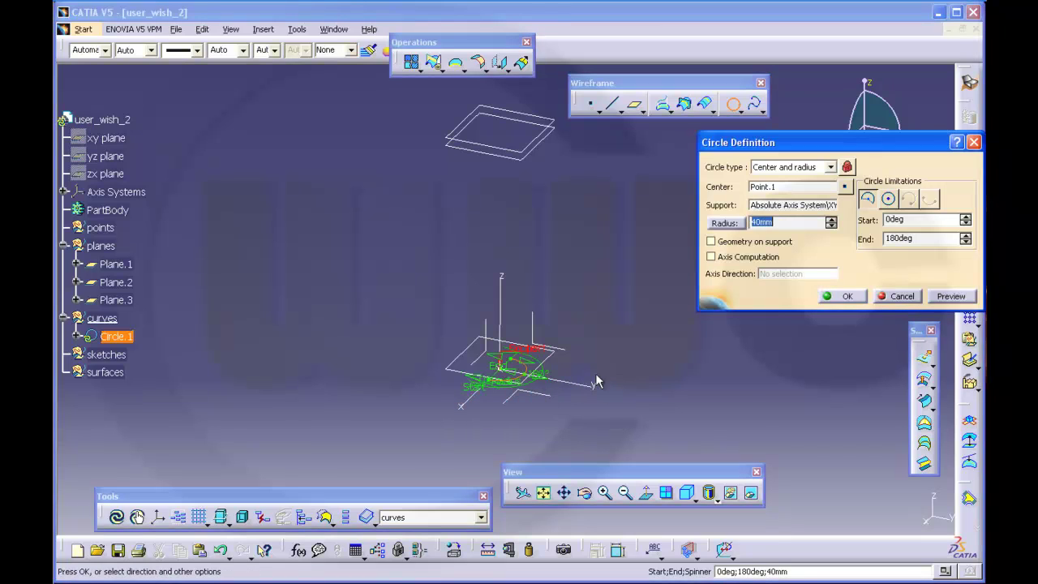
pyautogui.click(887, 199)
pyautogui.click(845, 297)
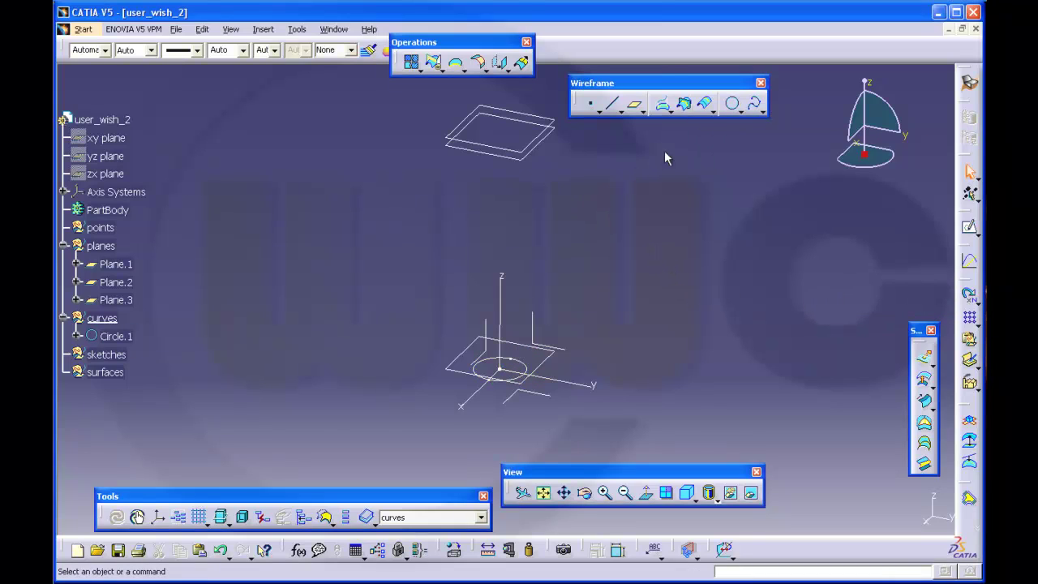
pyautogui.click(731, 106)
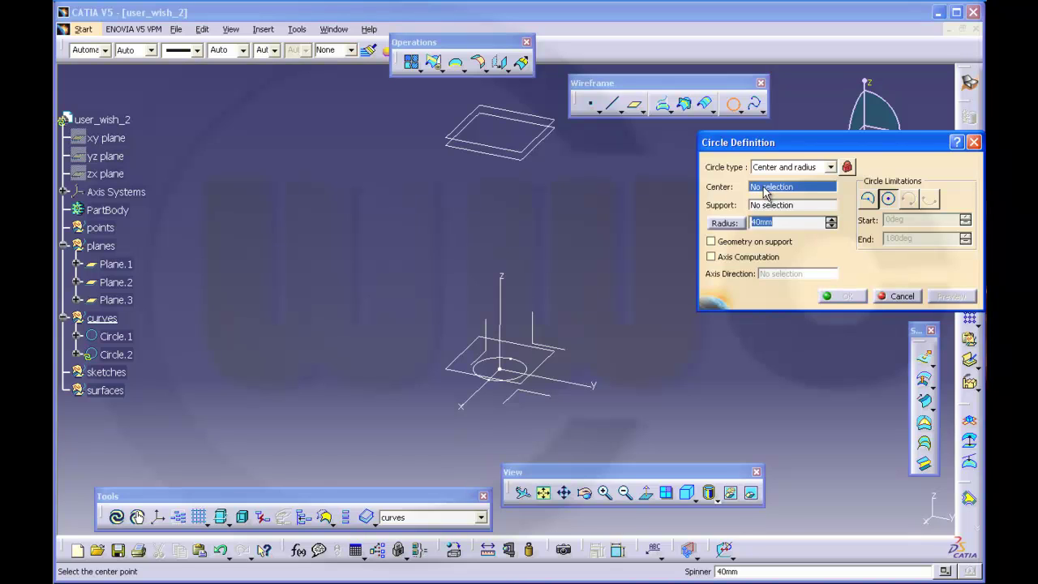
# Create a 25 mm-radius circle on Plane.3 centred on a new point at (0,0,400).
pyautogui.rightClick(766, 192)
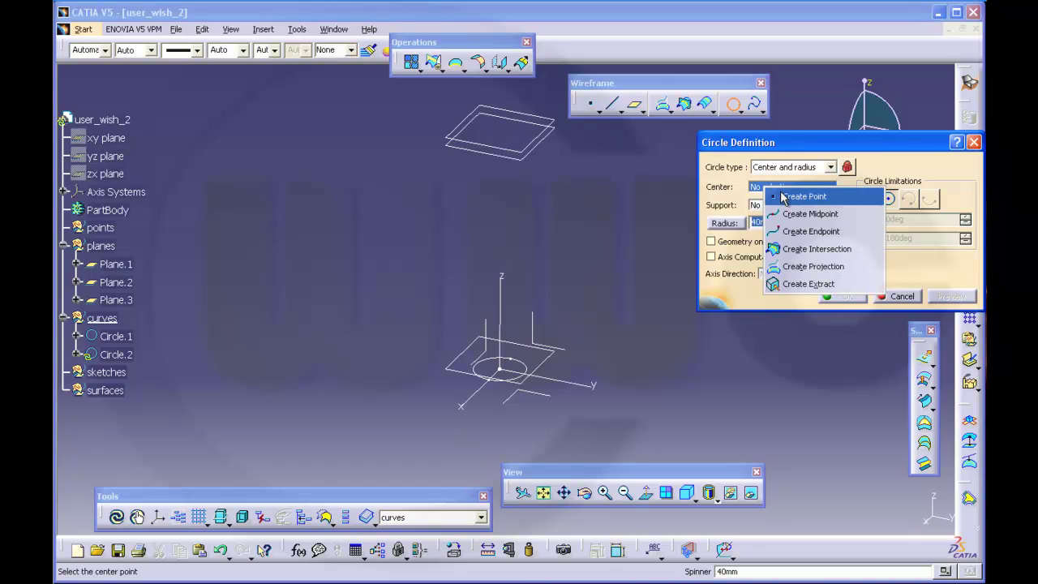
pyautogui.click(777, 199)
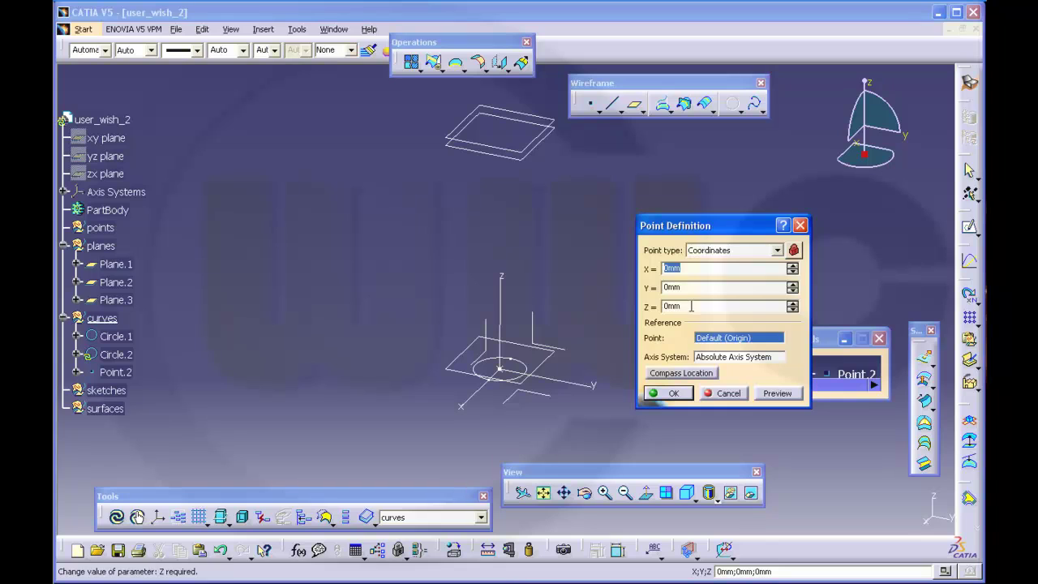
pyautogui.doubleClick(692, 306)
pyautogui.write('400')
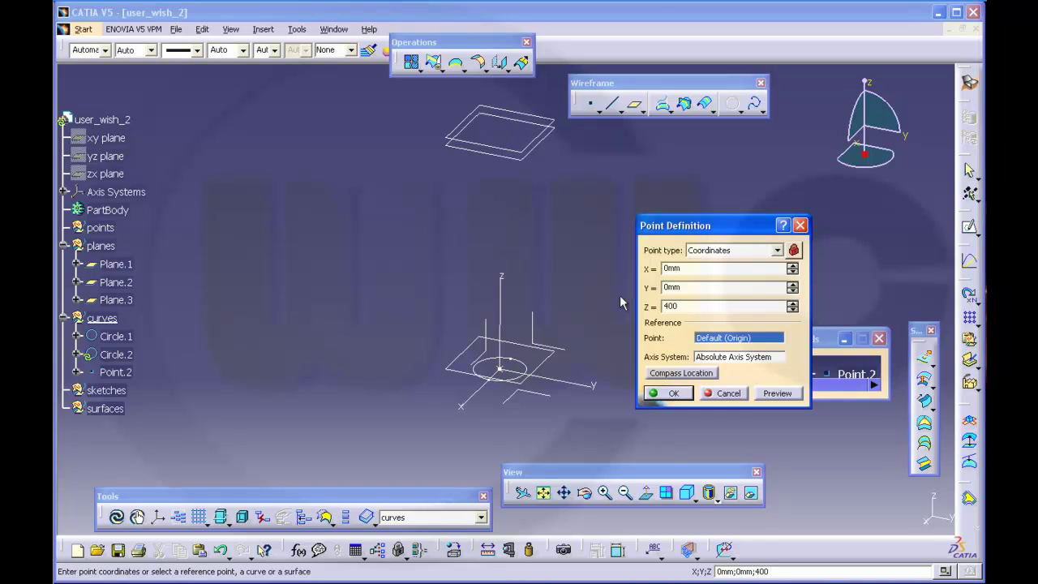
pyautogui.click(658, 394)
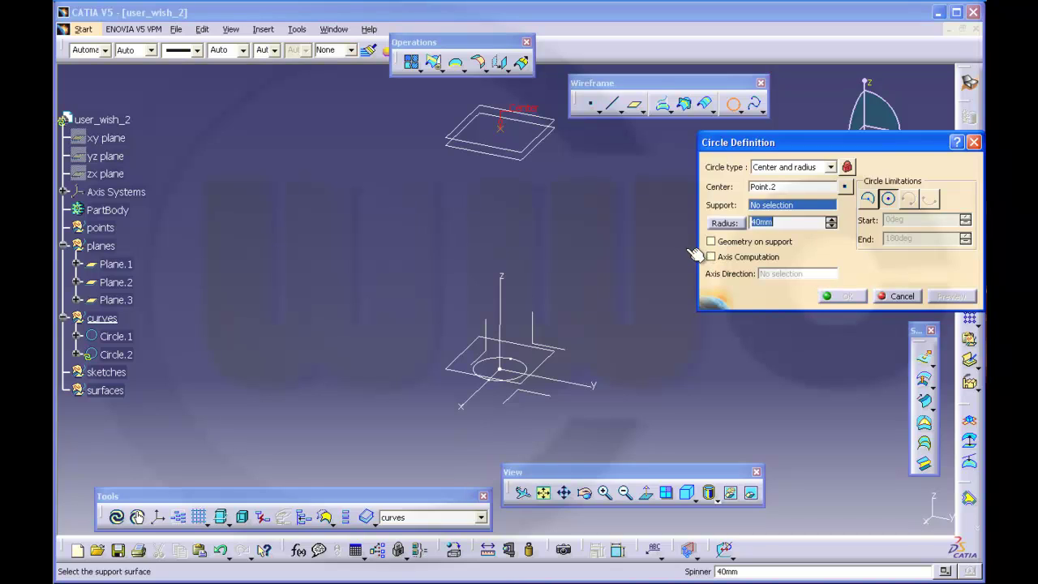
pyautogui.write('25')
pyautogui.click(538, 145)
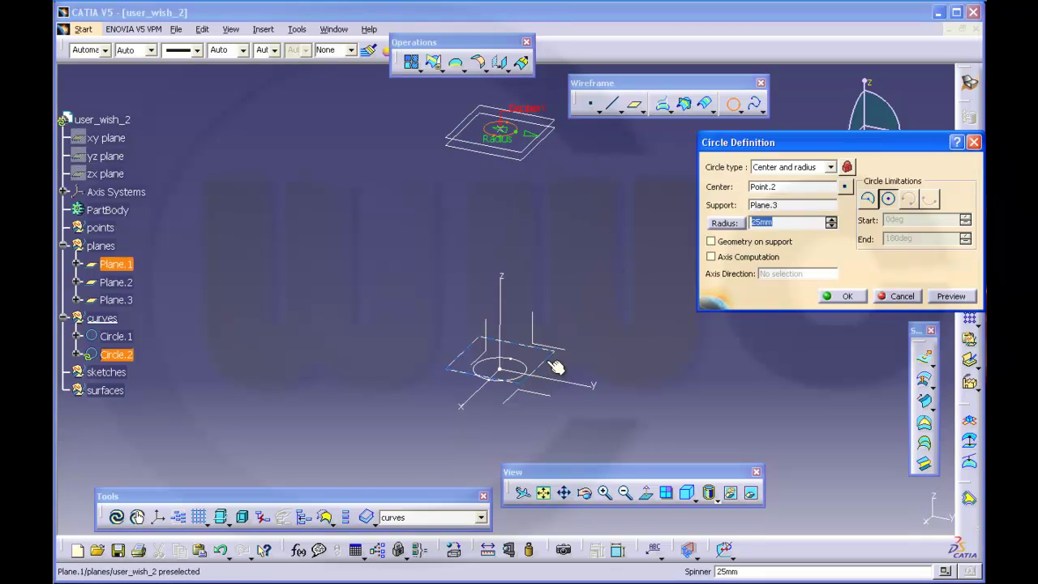
pyautogui.click(846, 297)
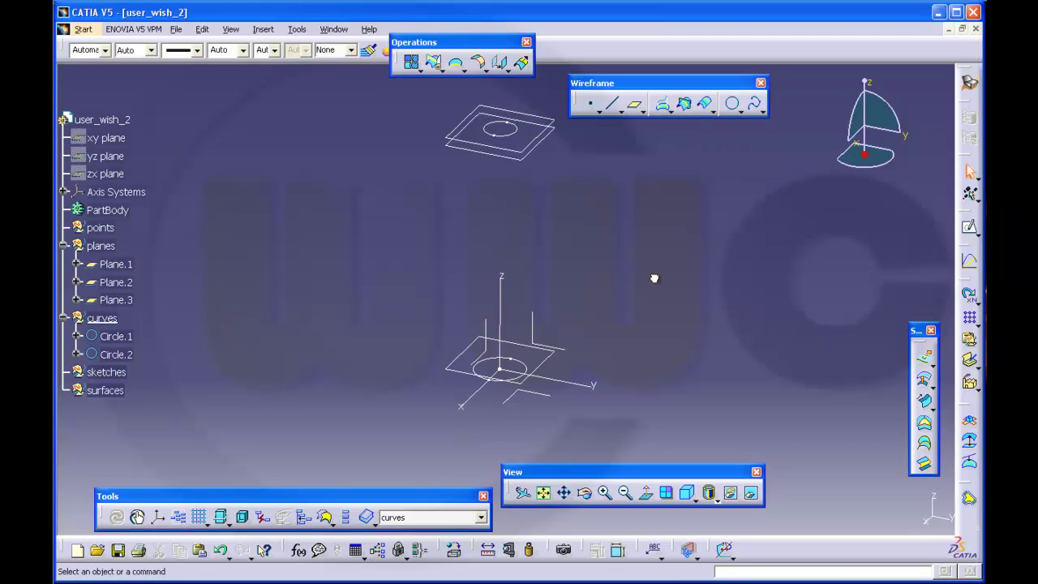
# Make surfaces the work object and loft a multi-sections surface from Circle.2 to Circle.1.
pyautogui.click(106, 390)
pyautogui.rightClick(105, 390)
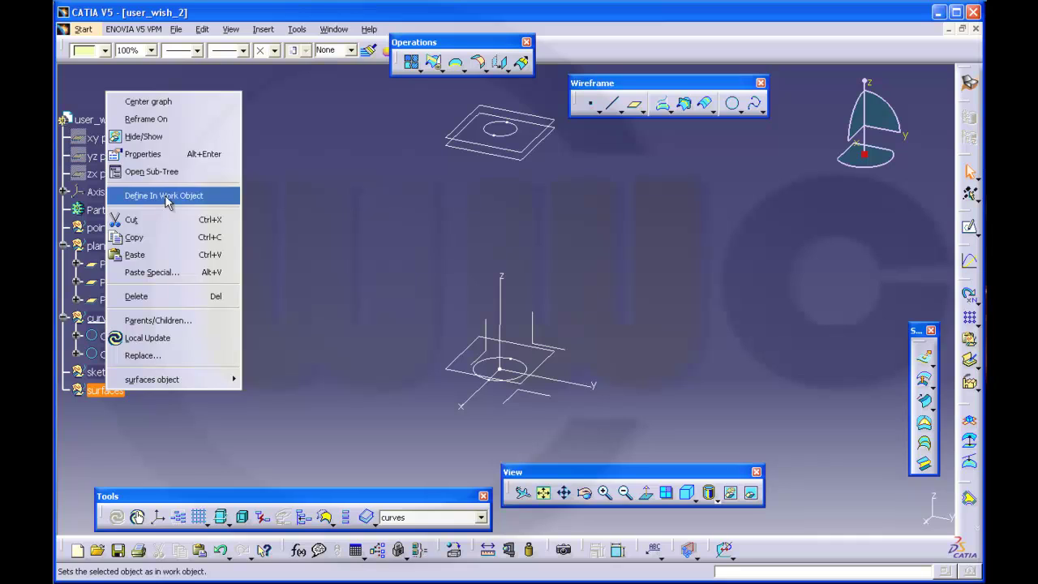
pyautogui.click(199, 197)
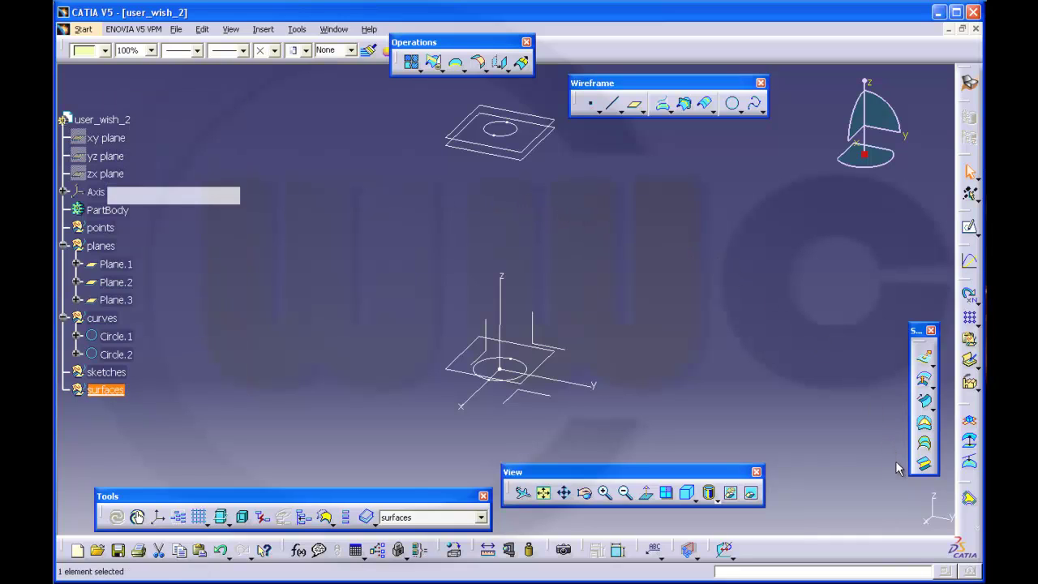
pyautogui.click(923, 458)
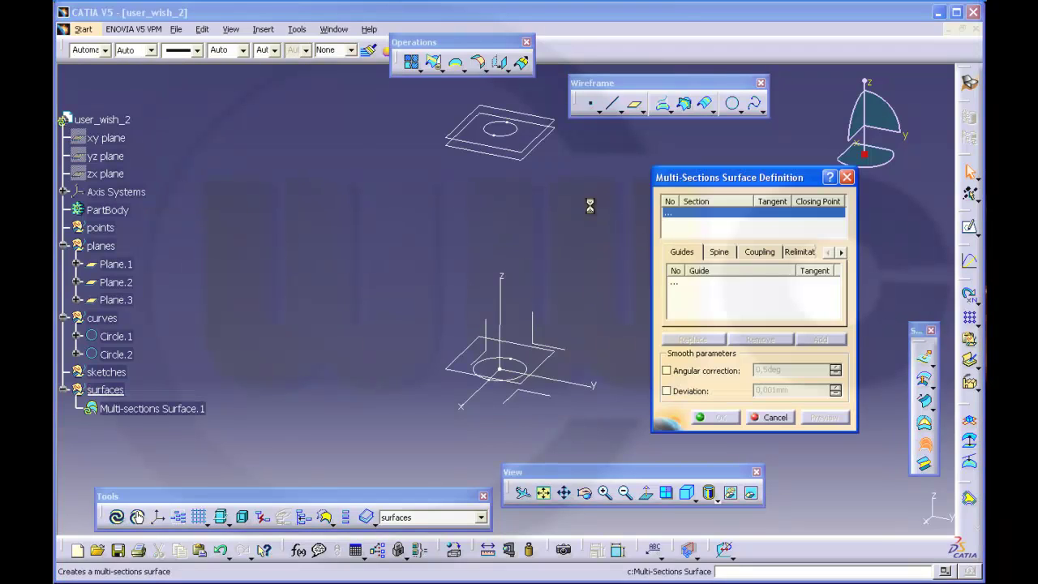
pyautogui.click(518, 131)
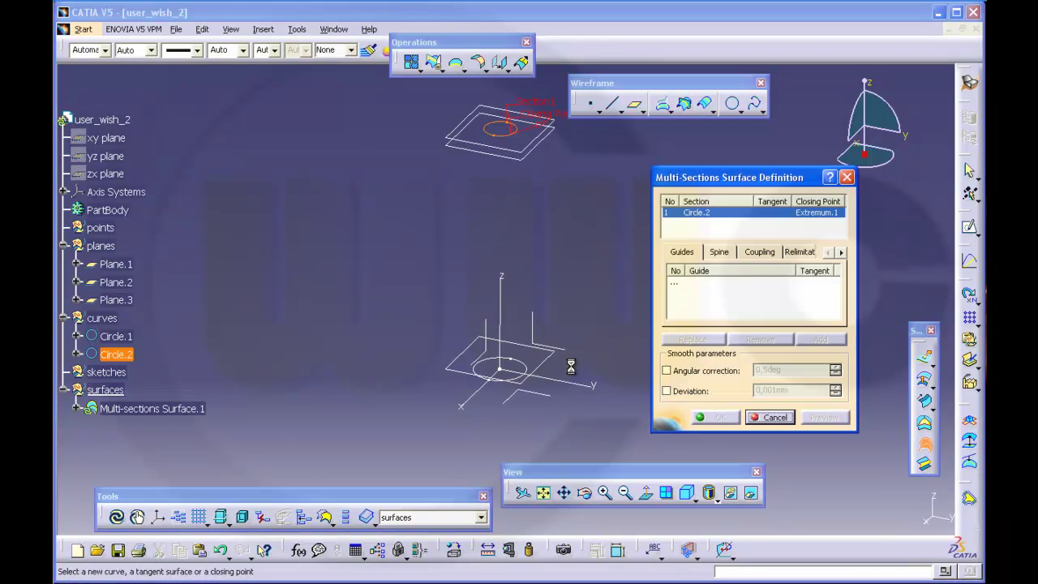
pyautogui.click(527, 370)
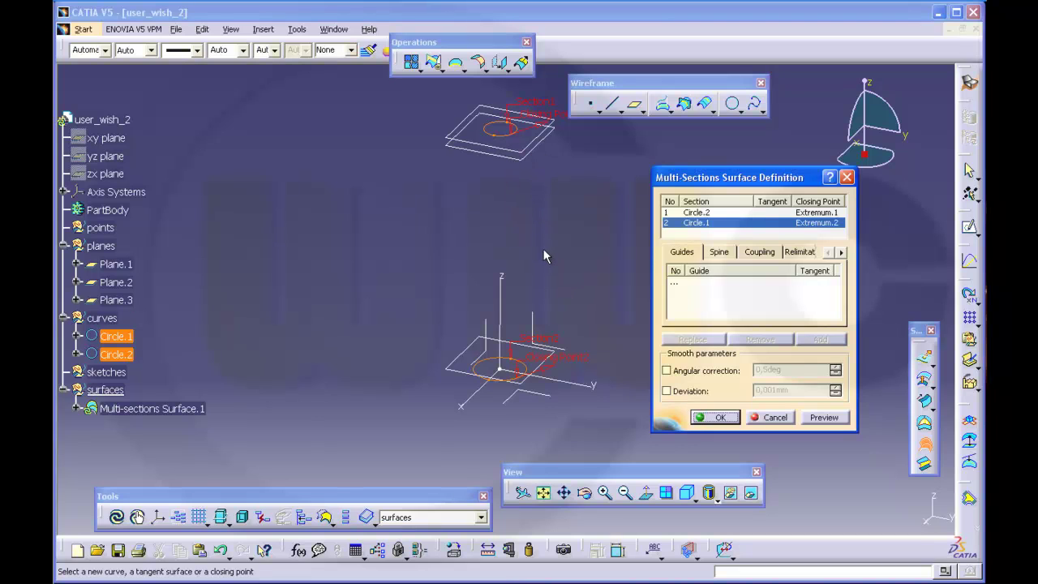
pyautogui.click(720, 418)
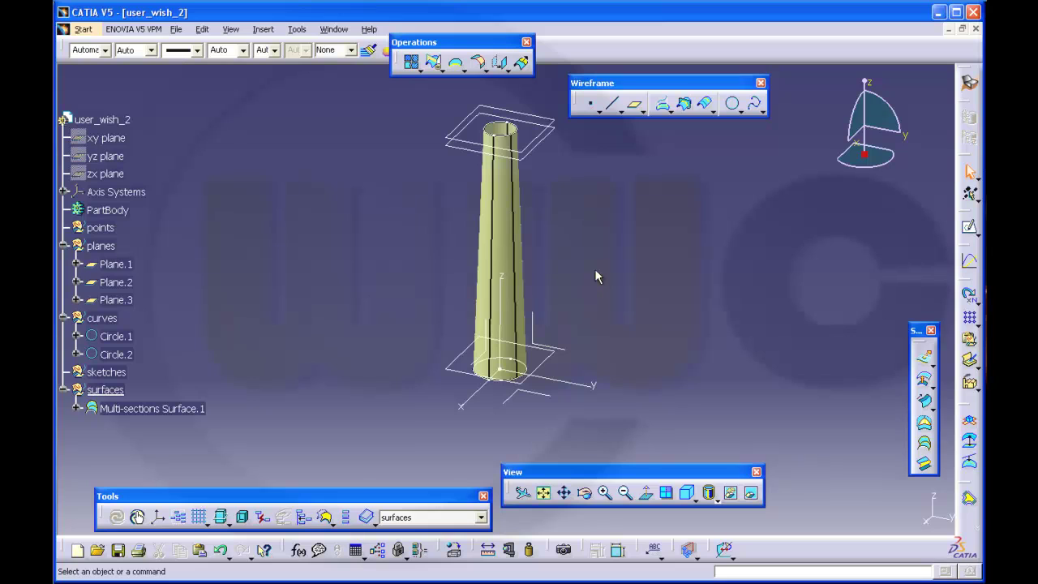
# Hide Circle.1 and Circle.2.
pyautogui.click(115, 336)
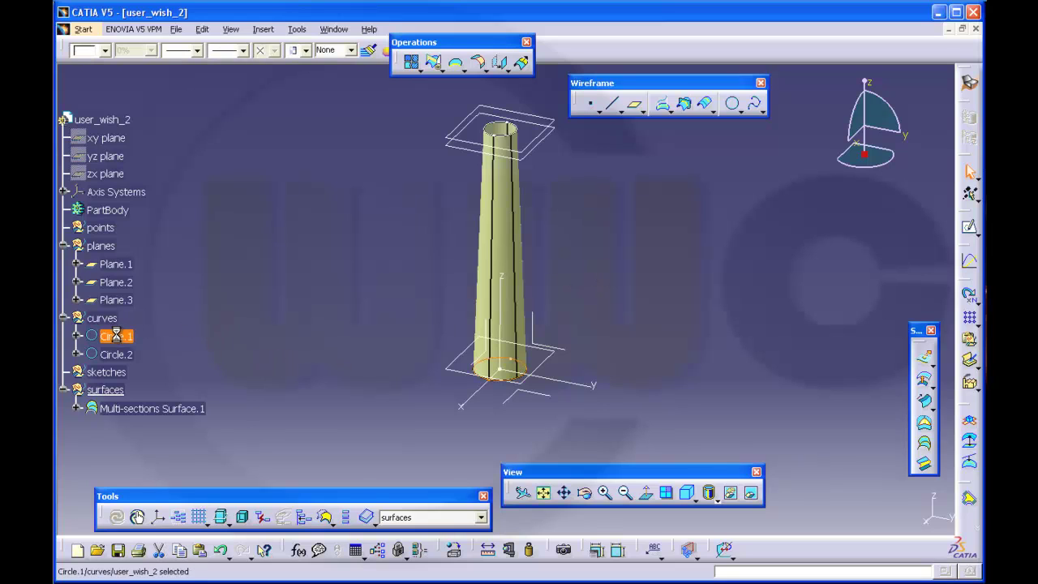
pyautogui.keyDown('ctrl'); pyautogui.click(117, 354); pyautogui.keyUp('ctrl')
pyautogui.rightClick(120, 354)
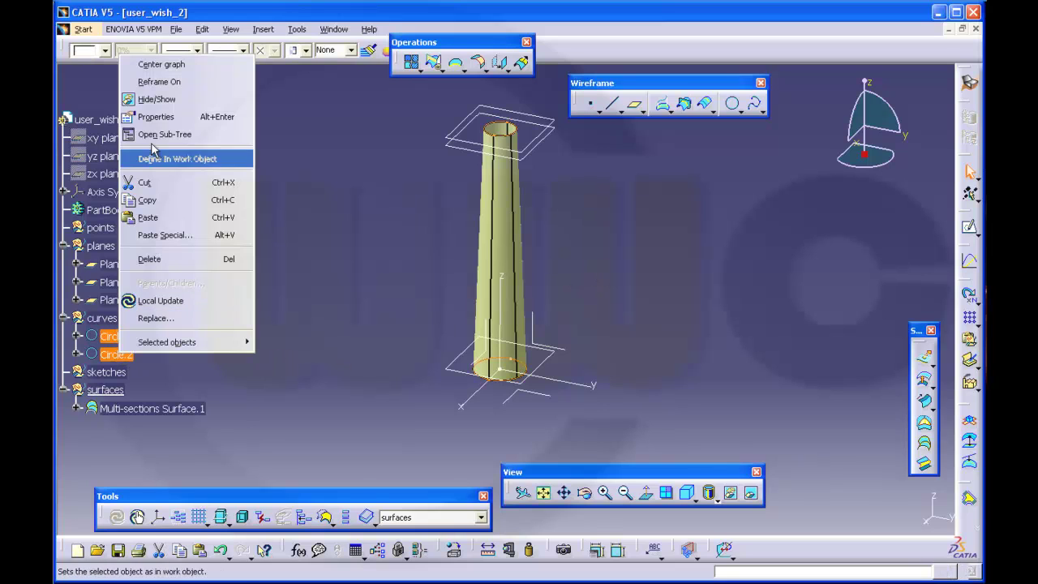
pyautogui.click(154, 98)
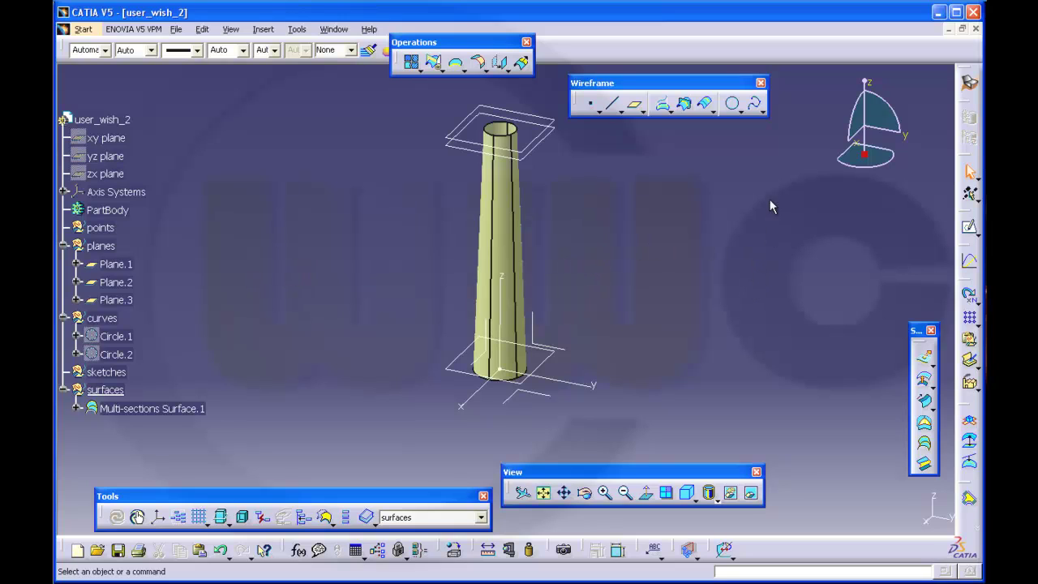
# Start a helix from a new starting point Point.3 at Y 50 mm.
pyautogui.click(761, 110)
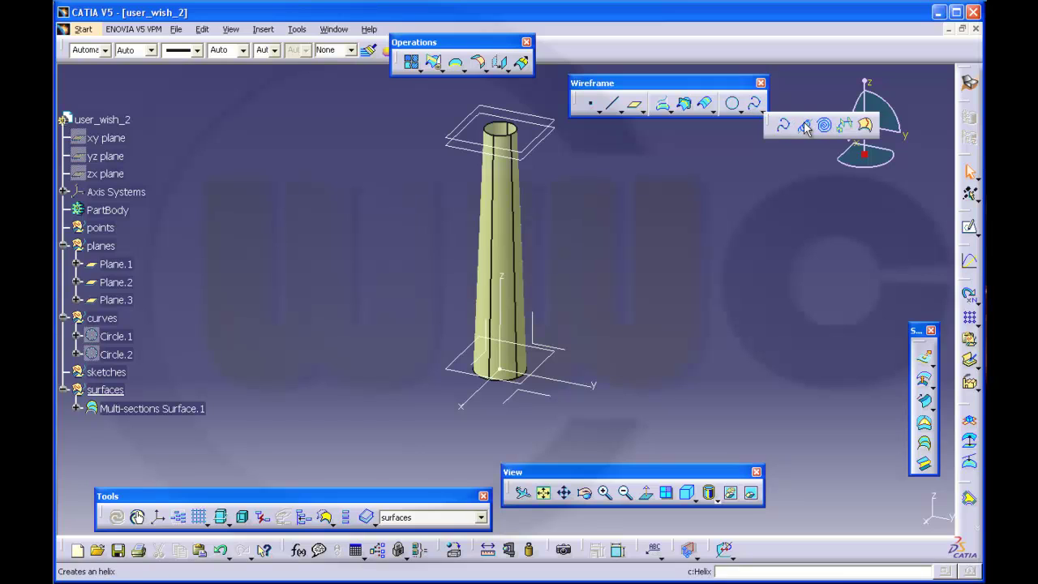
pyautogui.click(802, 125)
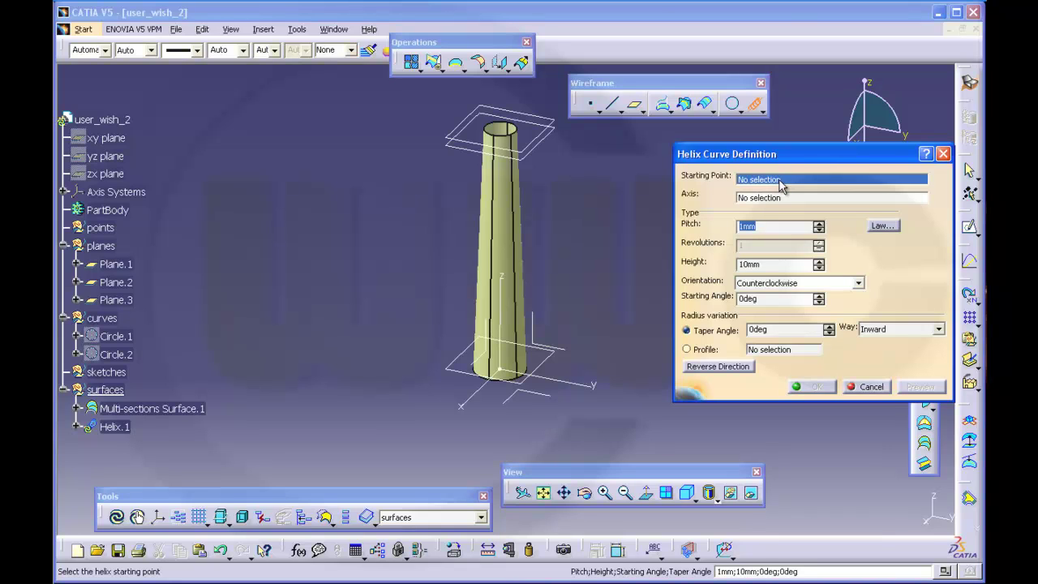
pyautogui.rightClick(780, 183)
pyautogui.click(803, 189)
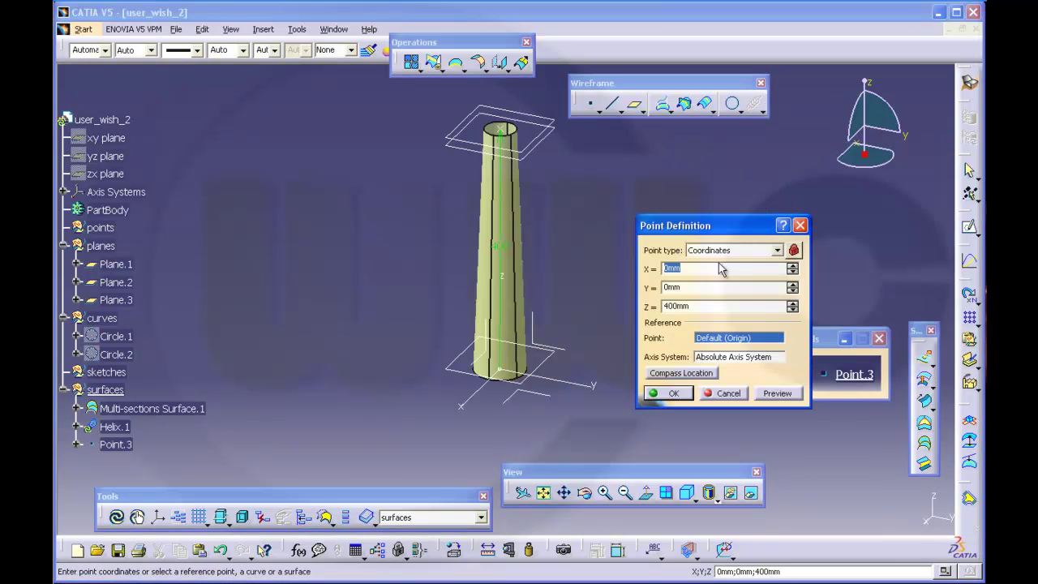
pyautogui.doubleClick(692, 289)
pyautogui.write('50')
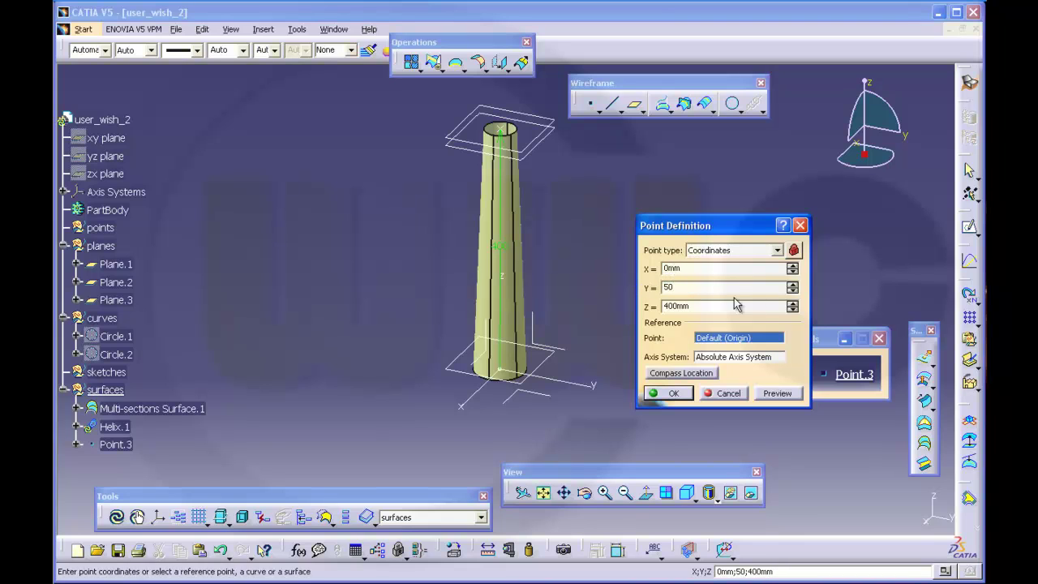
pyautogui.click(670, 393)
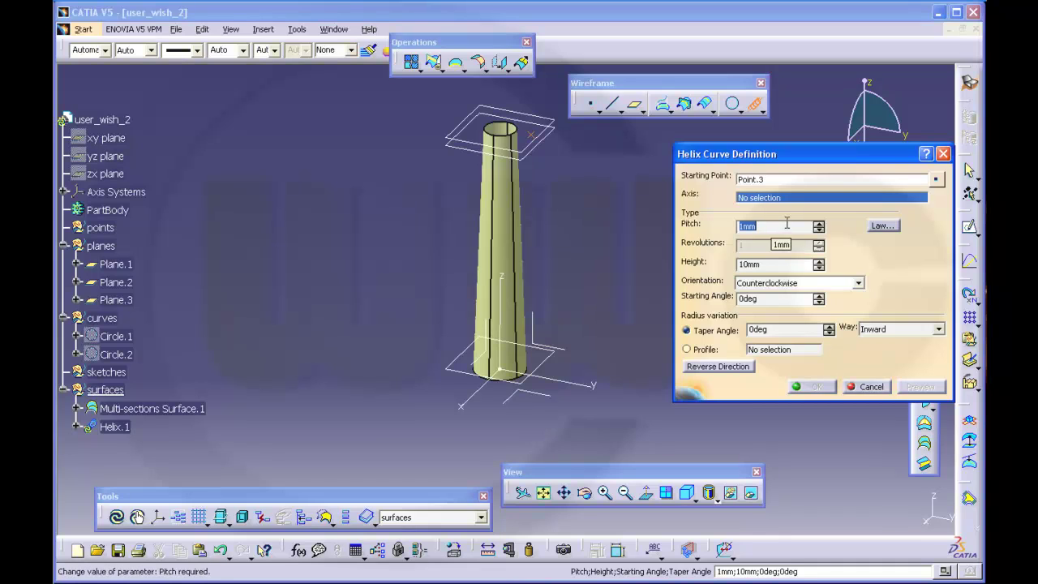
# Set the helix pitch to 100 mm, height 400 mm, about the Z axis.
pyautogui.write('100')
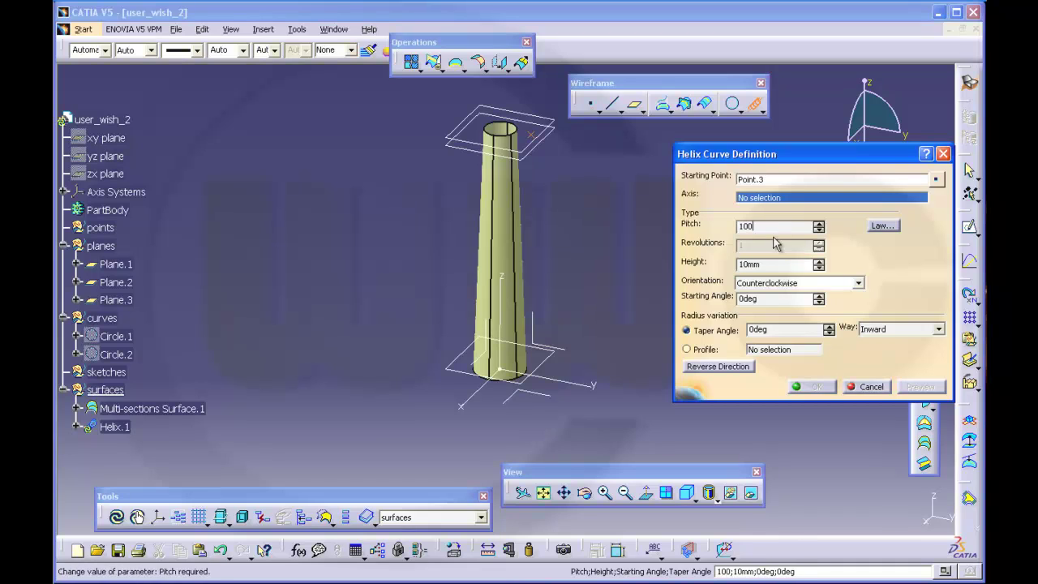
pyautogui.press('Tab')
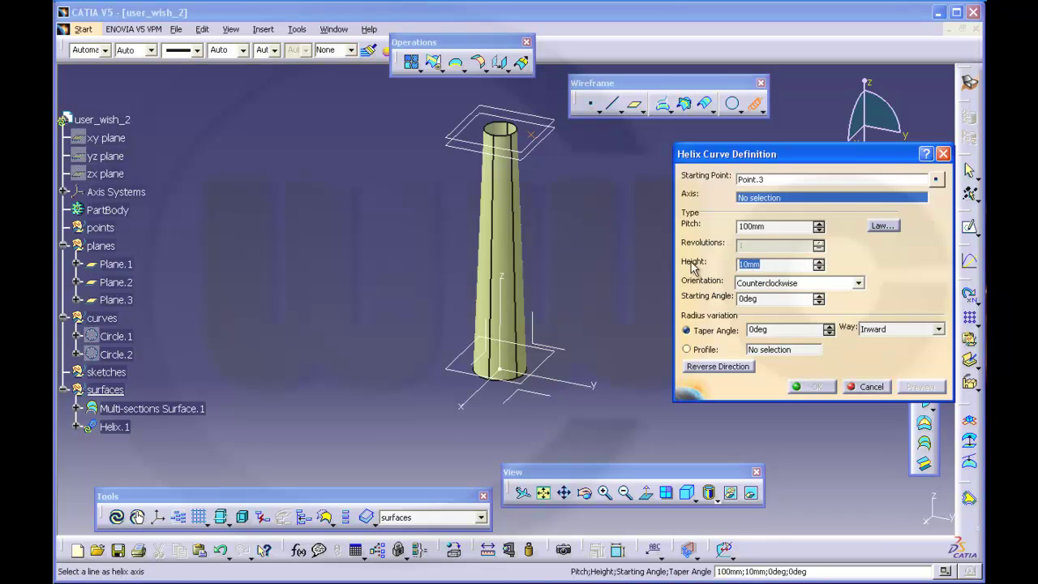
pyautogui.write('400')
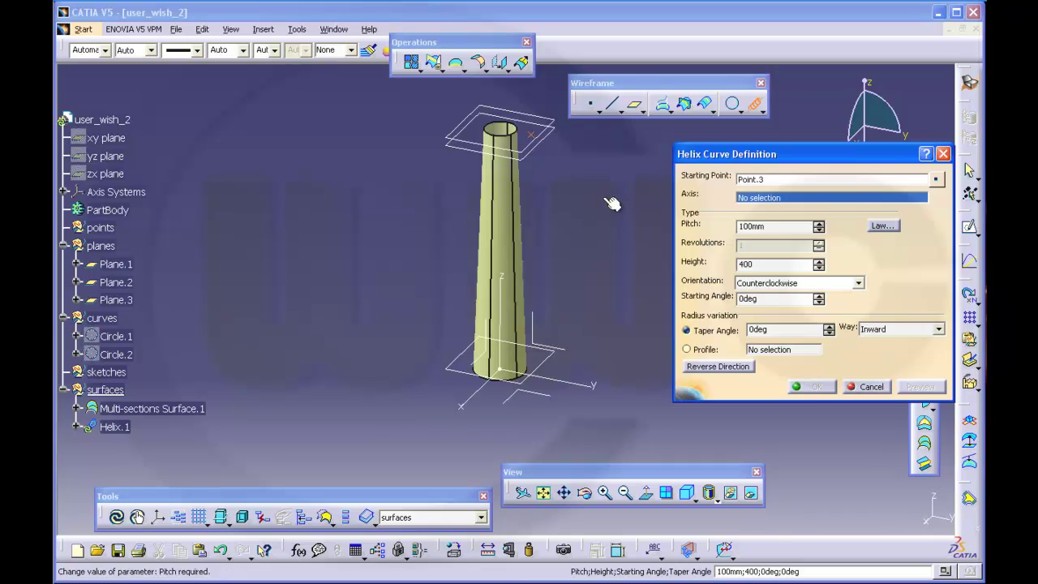
pyautogui.click(506, 285)
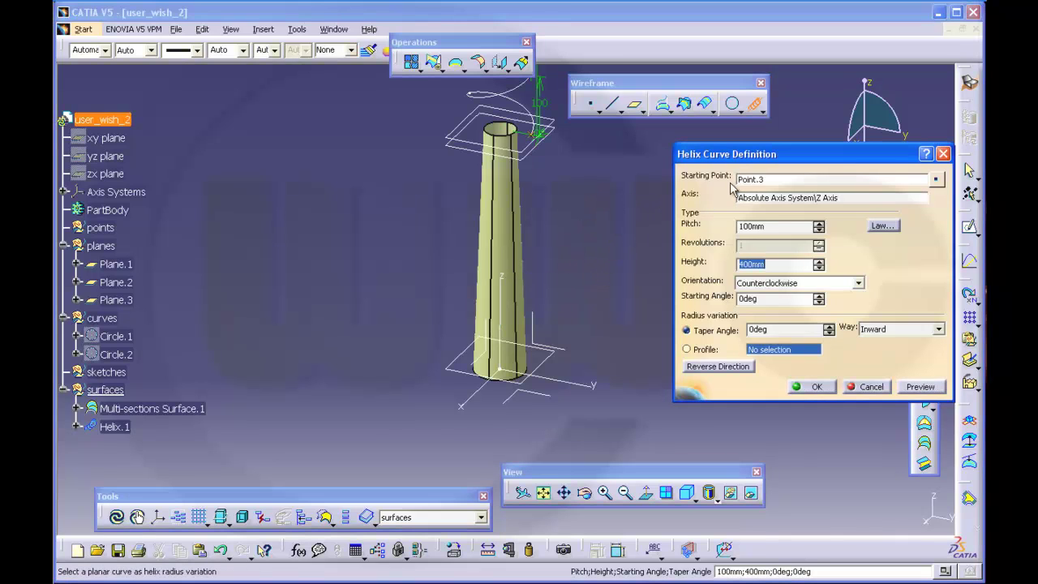
# Set the starting point's Z coordinate to 0 and create Helix.1.
pyautogui.click(763, 181)
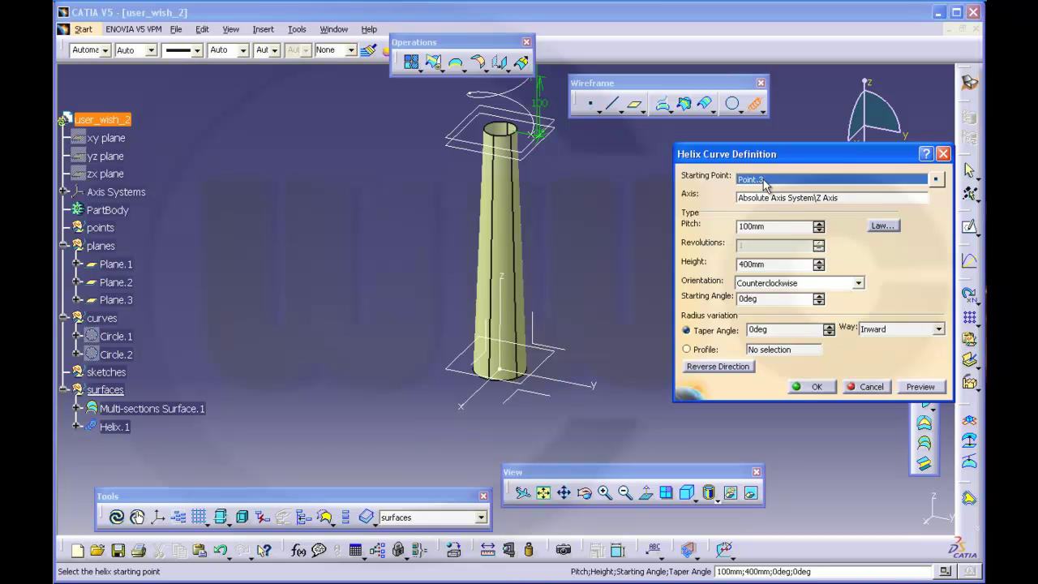
pyautogui.click(937, 179)
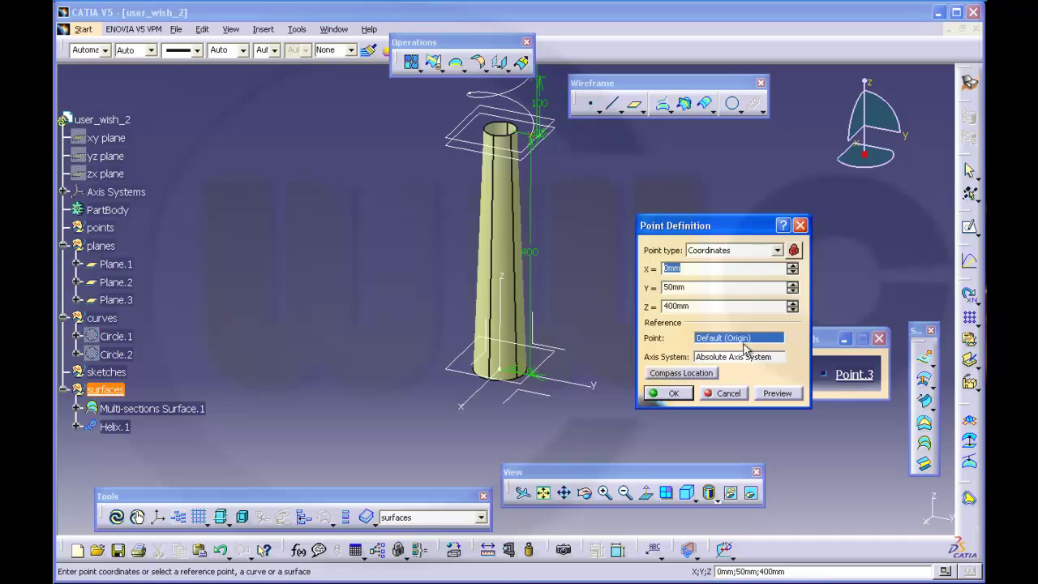
pyautogui.click(696, 306)
pyautogui.write('0')
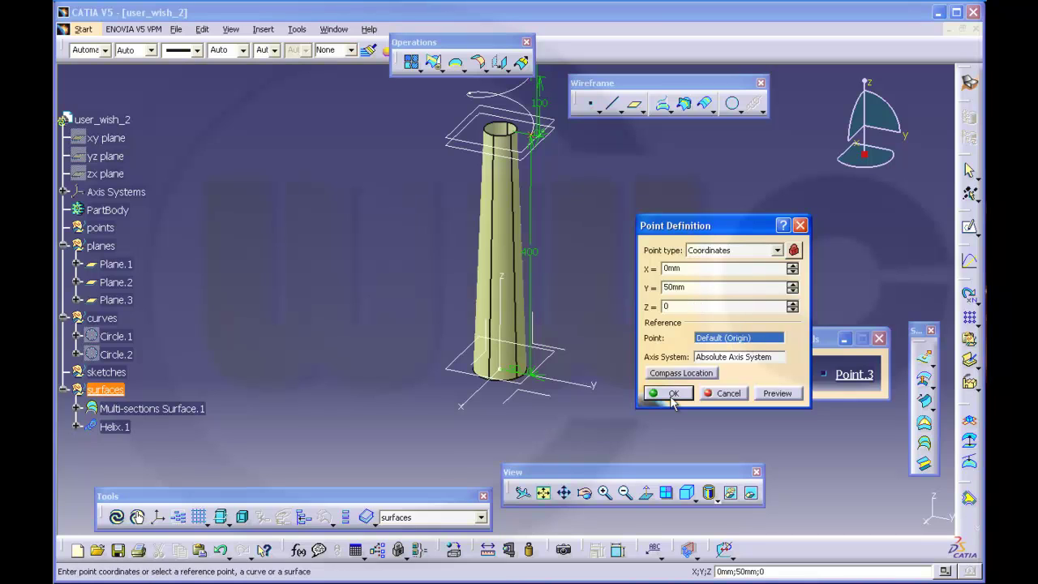
pyautogui.click(670, 393)
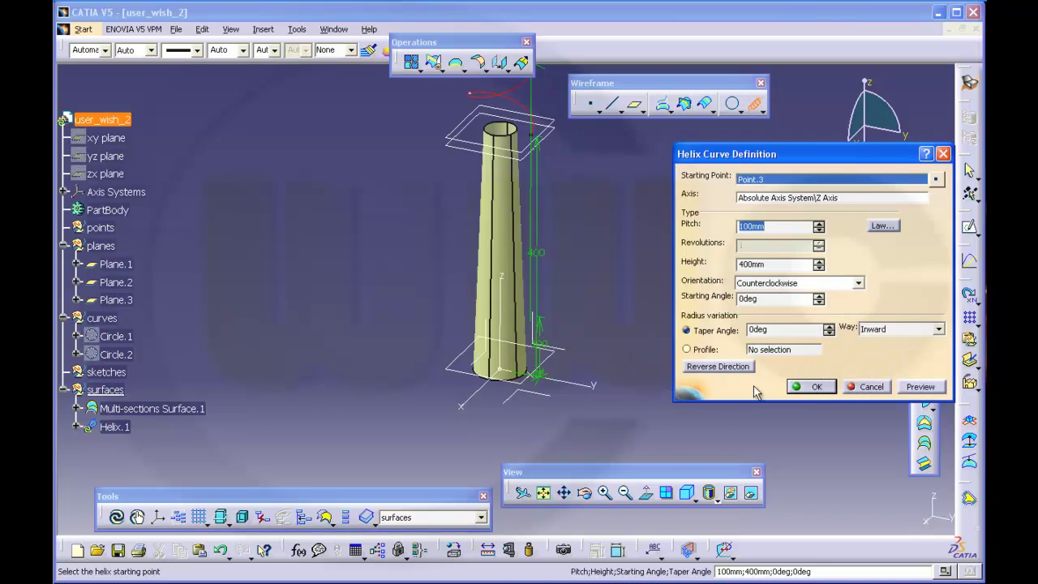
pyautogui.click(923, 387)
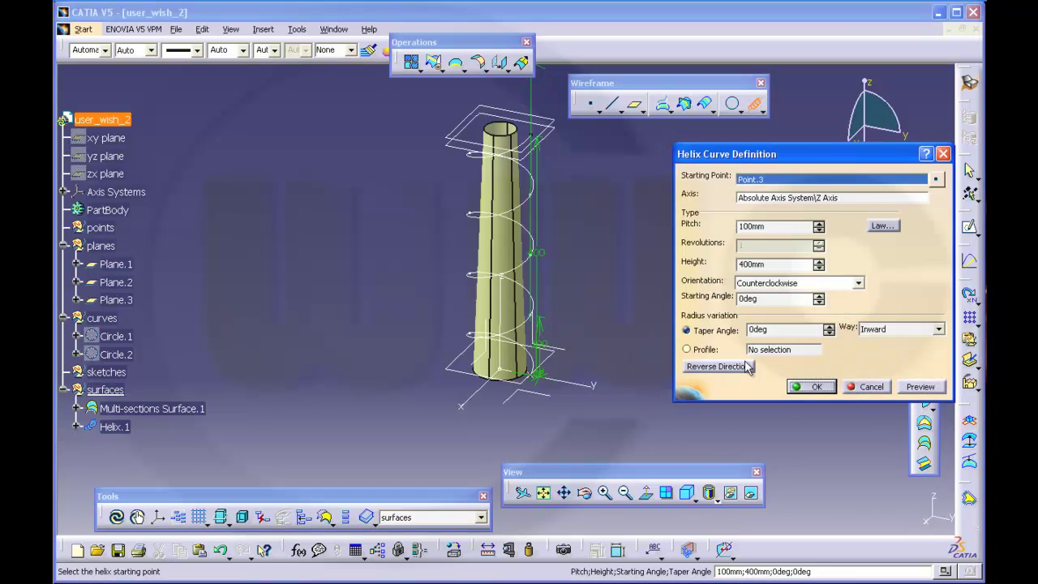
pyautogui.click(814, 385)
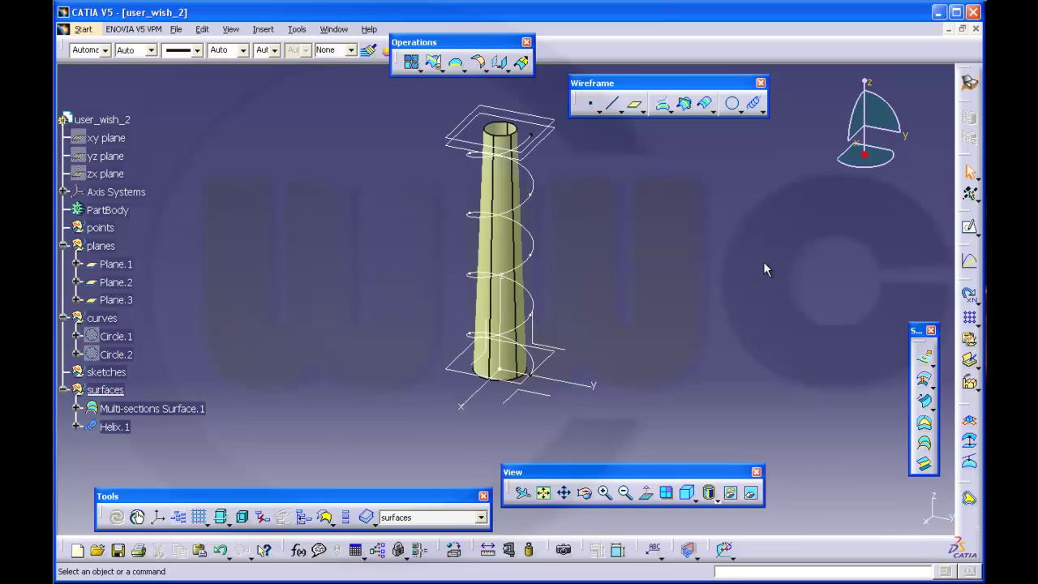
# Drag Helix.1 from the surfaces set into the curves set.
pyautogui.click(755, 106)
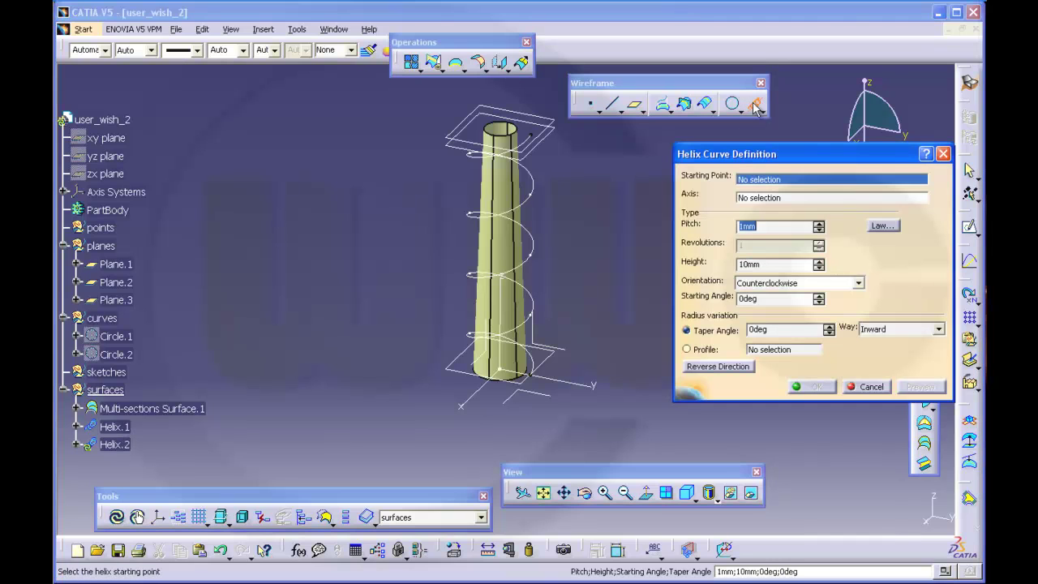
pyautogui.click(866, 386)
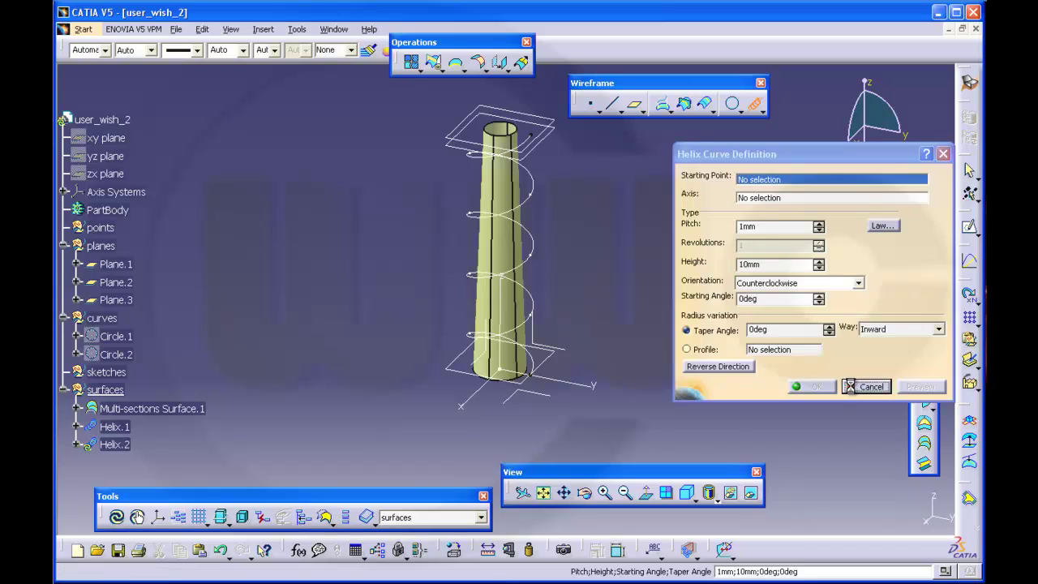
pyautogui.click(113, 426)
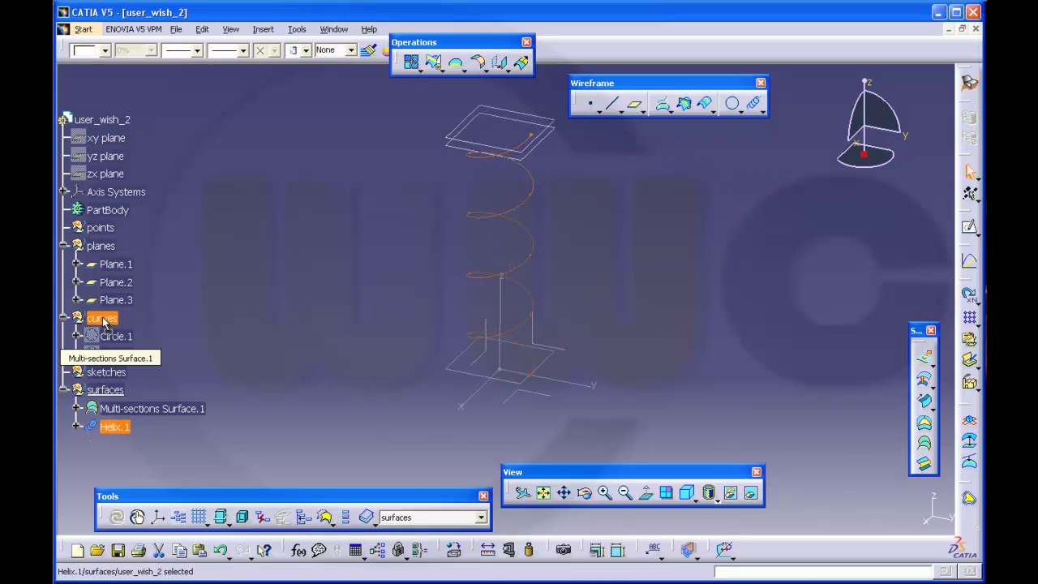
pyautogui.moveTo(103, 322); pyautogui.dragTo(103, 320)
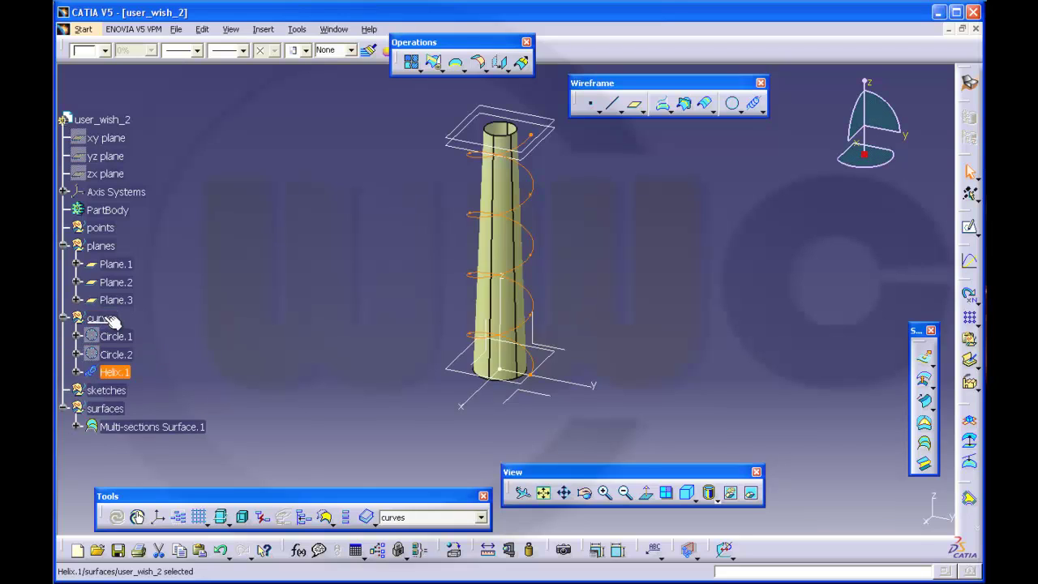
pyautogui.click(204, 362)
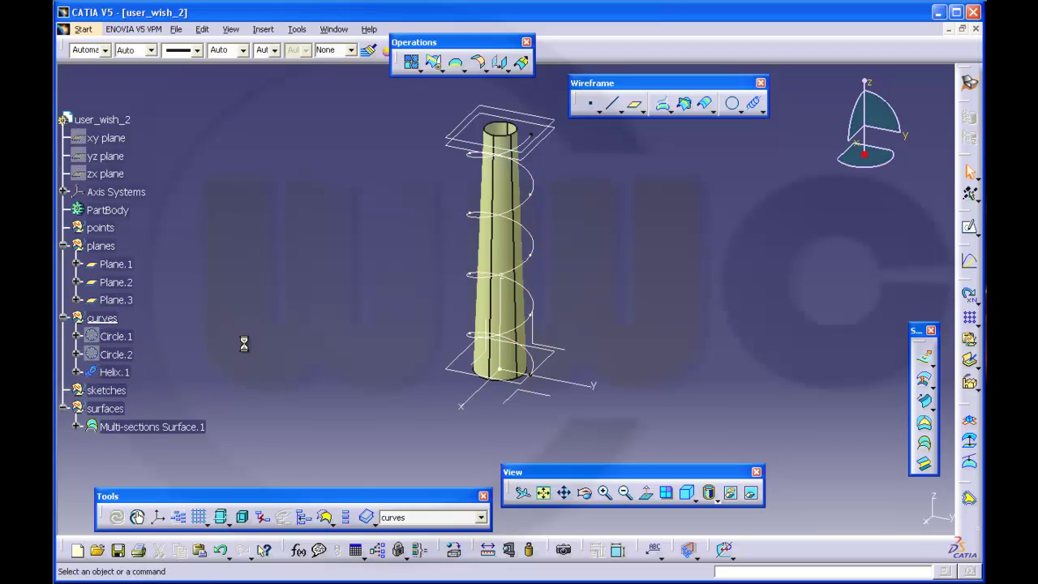
# Start a second helix from new Point.4 at (0, 50, 10) with 100 mm pitch.
pyautogui.click(754, 103)
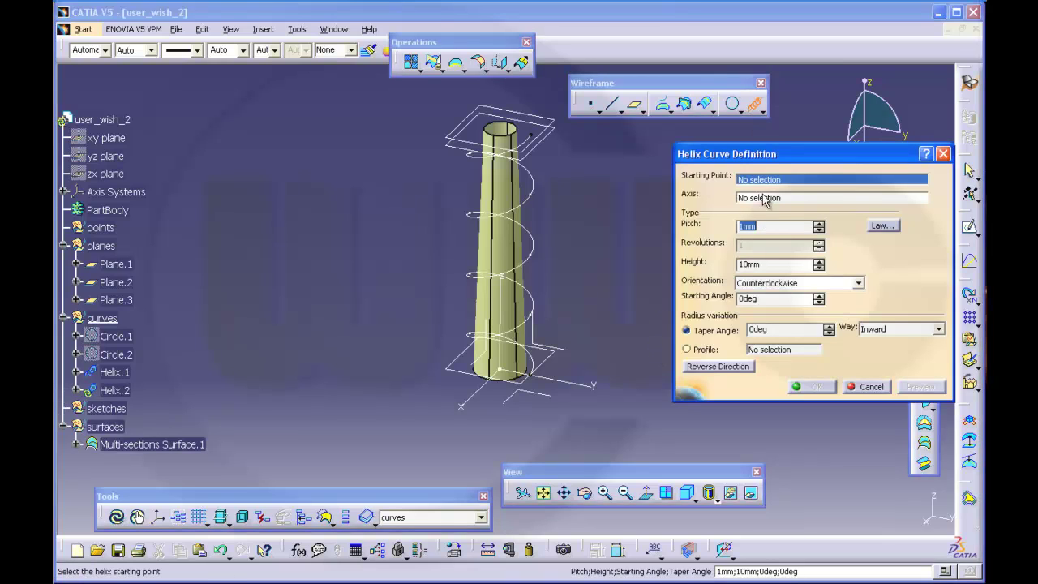
pyautogui.rightClick(765, 181)
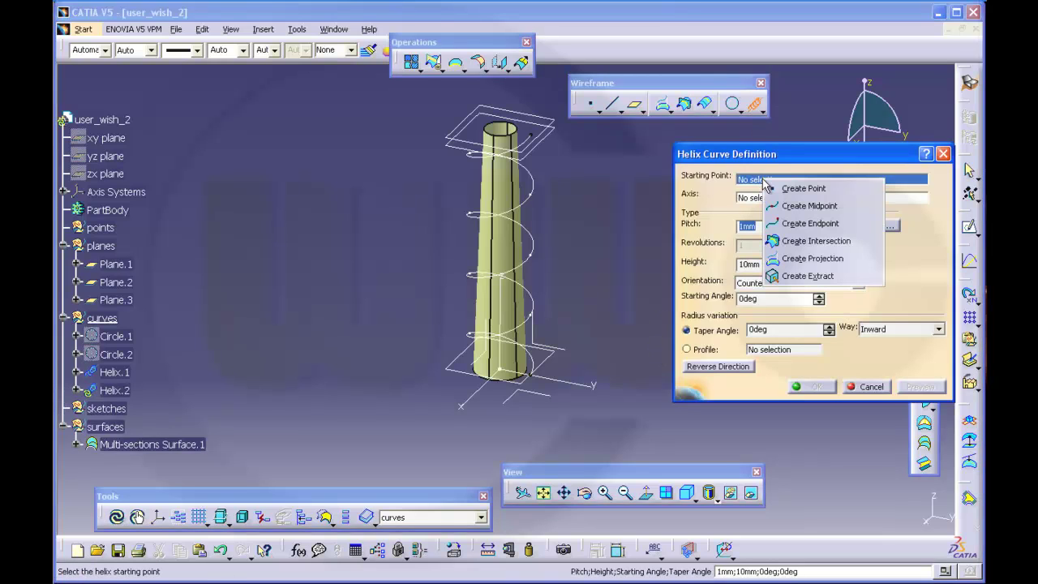
pyautogui.click(777, 189)
pyautogui.click(682, 306)
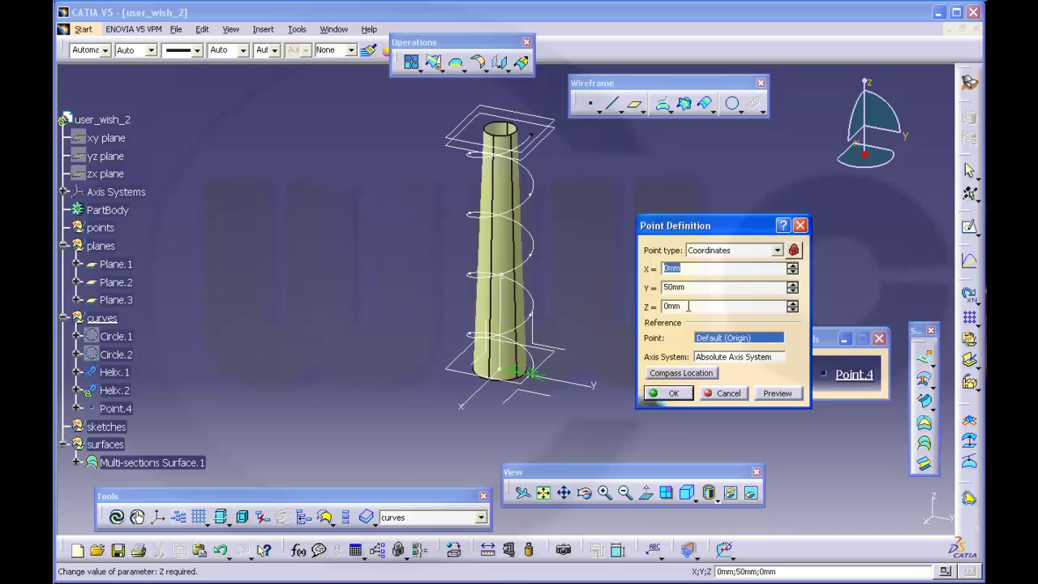
pyautogui.moveTo(688, 306); pyautogui.dragTo(656, 309)
pyautogui.write('10')
pyautogui.press('Return')
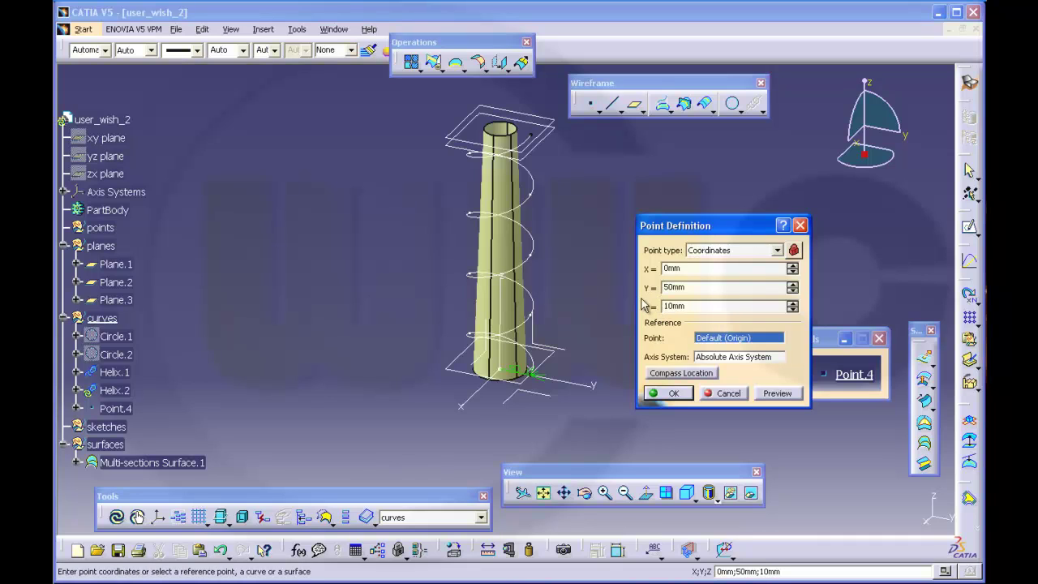
pyautogui.click(671, 393)
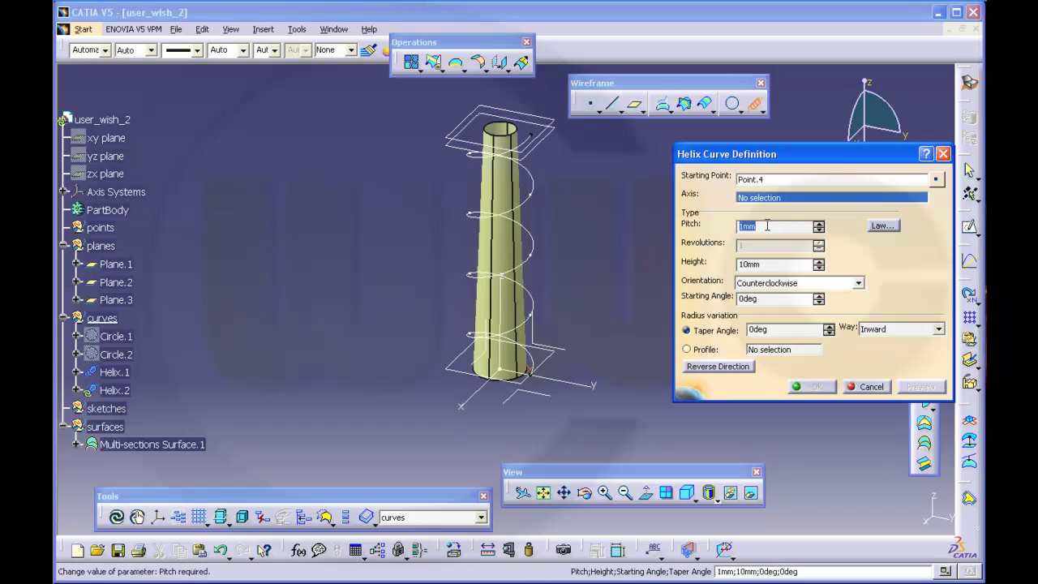
pyautogui.write('100')
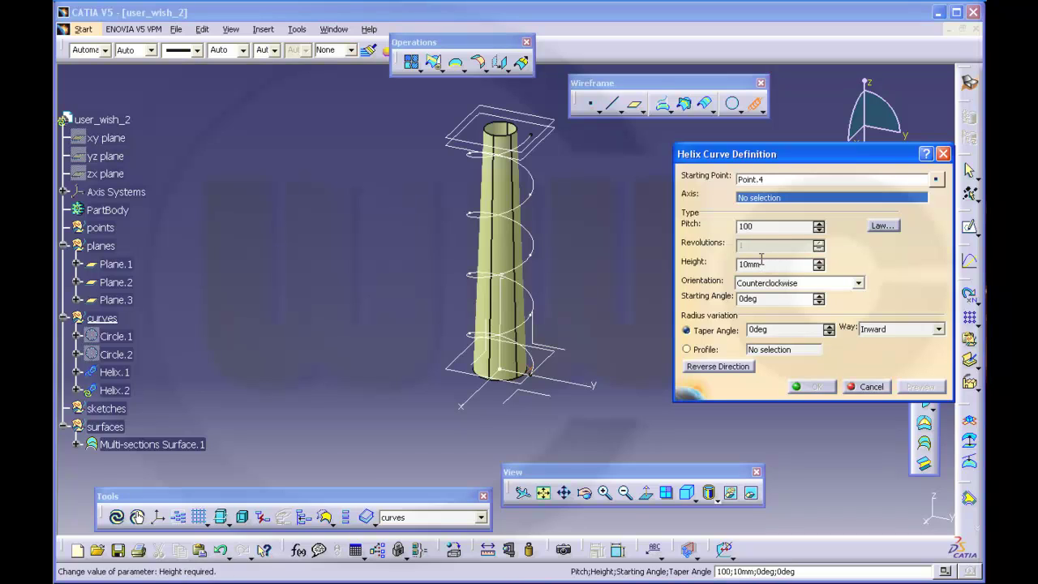
pyautogui.press('Tab')
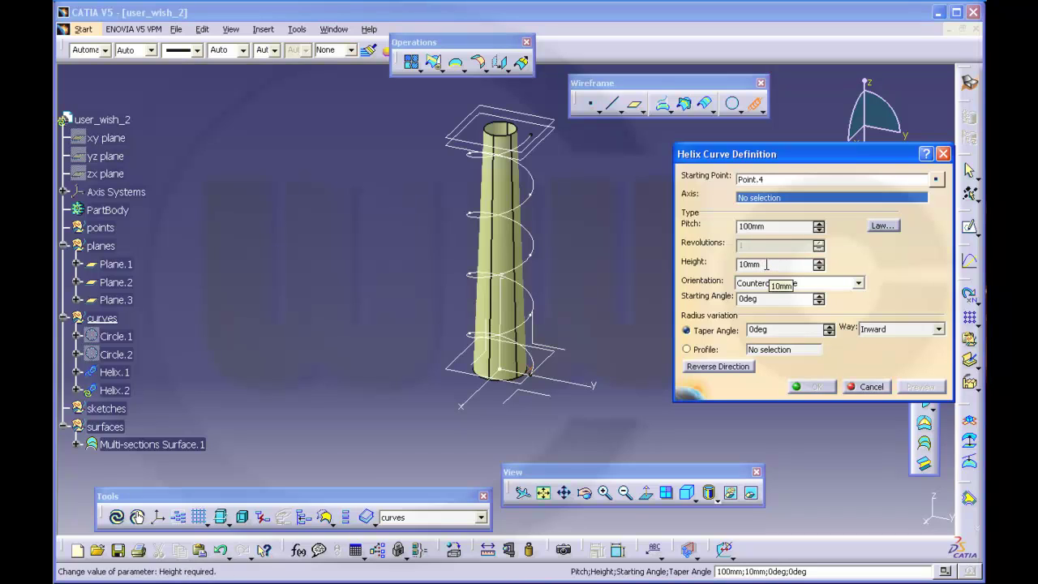
# Apply an S-type pitch law with a 110 mm end value.
pyautogui.click(883, 226)
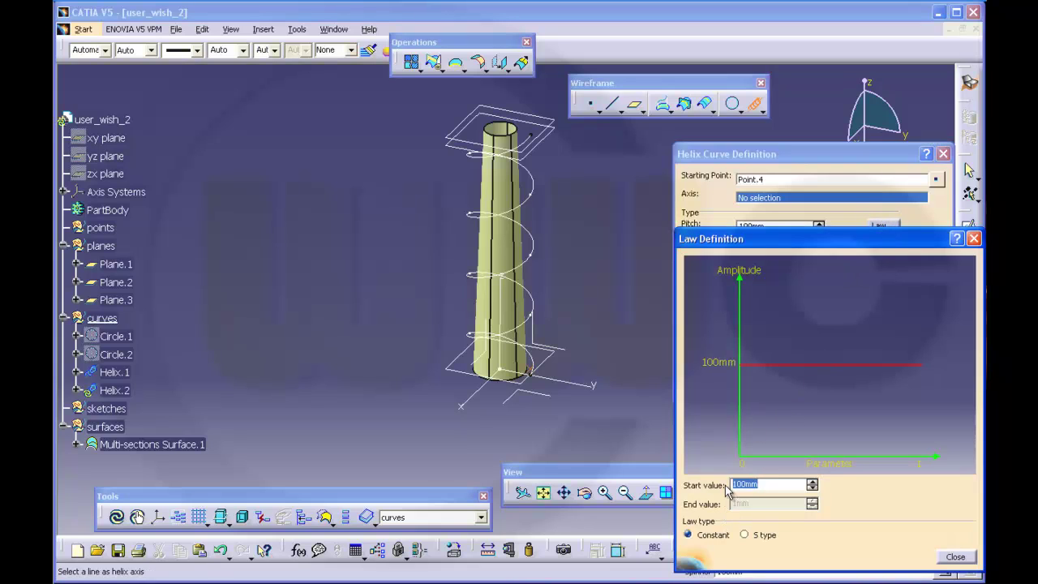
pyautogui.click(754, 536)
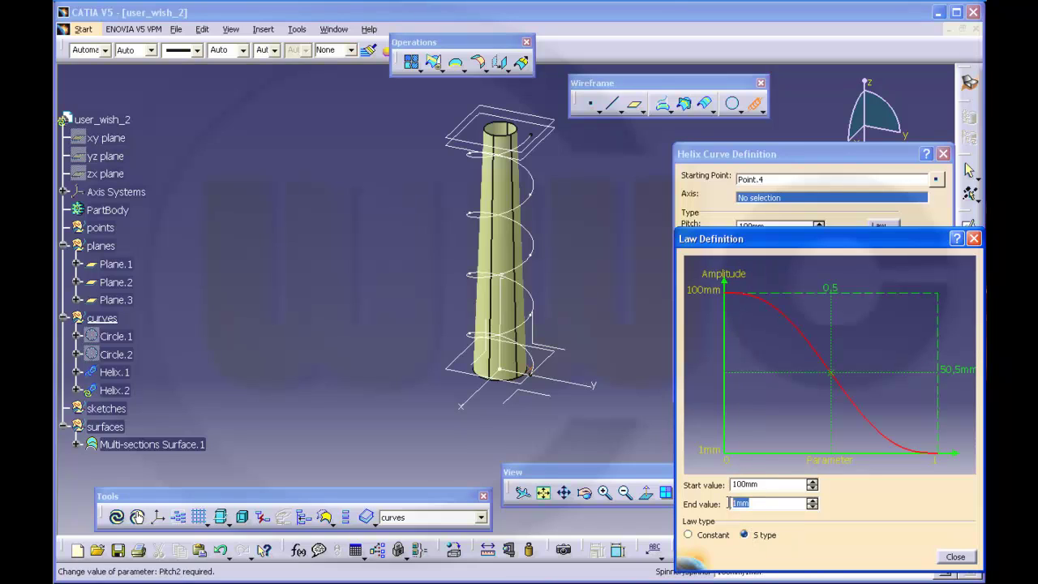
pyautogui.write('110')
pyautogui.press('Return')
# Create Helix.2 with 4 revolutions about the Z axis, then turn the shaft upright.
pyautogui.click(954, 557)
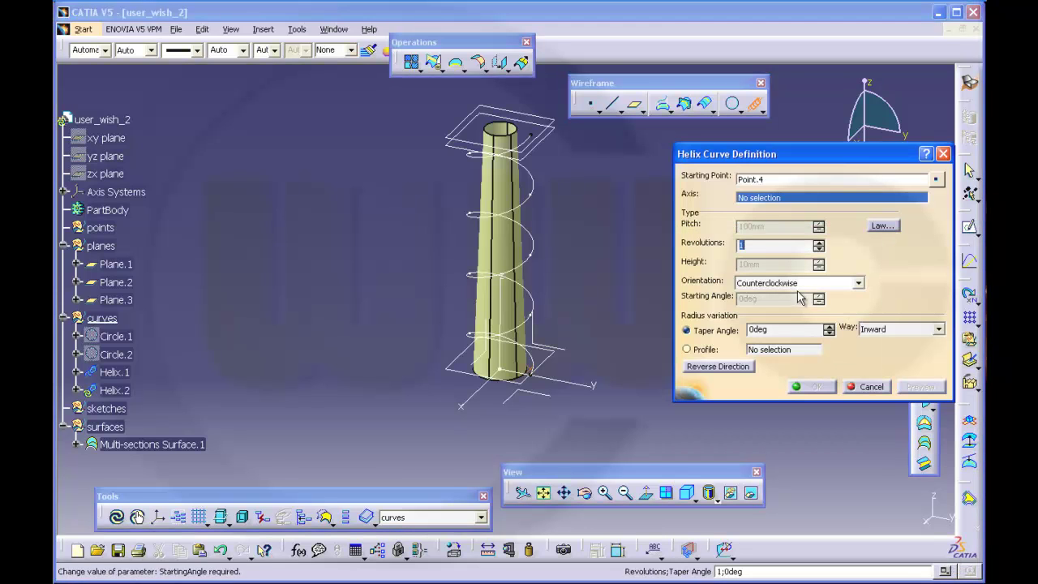
pyautogui.doubleClick(750, 244)
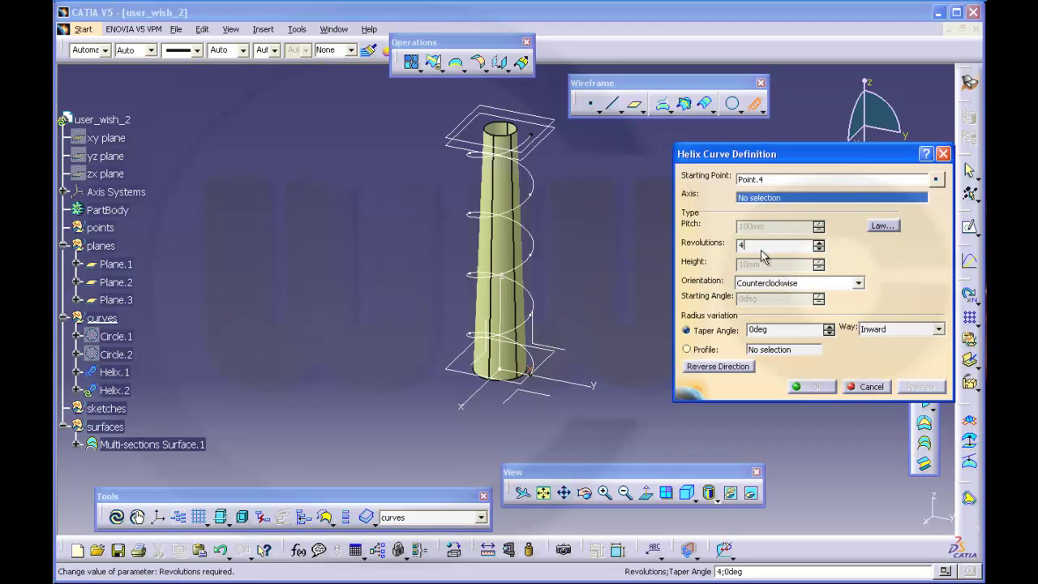
pyautogui.press('Tab')
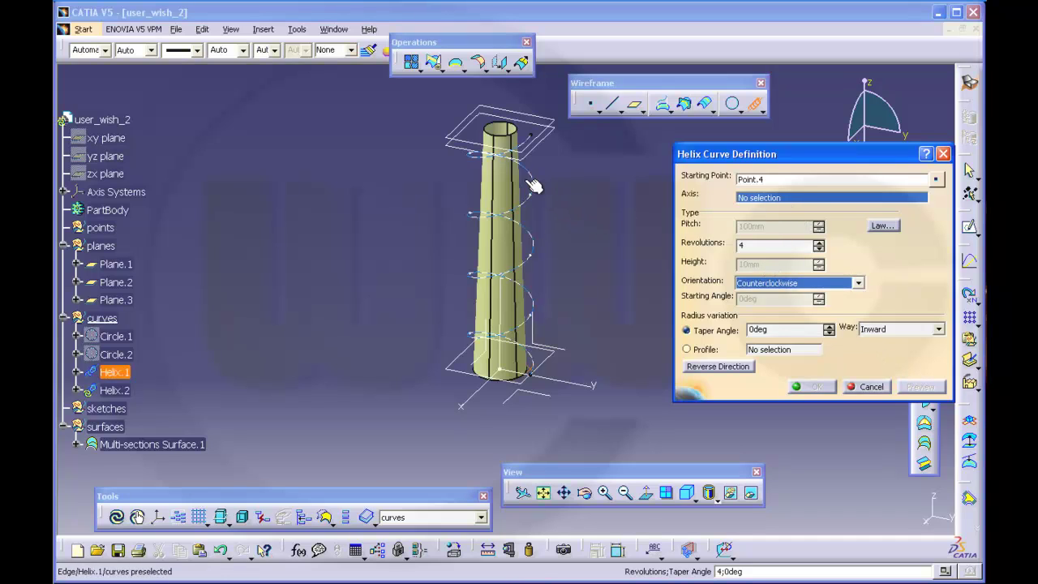
pyautogui.click(507, 299)
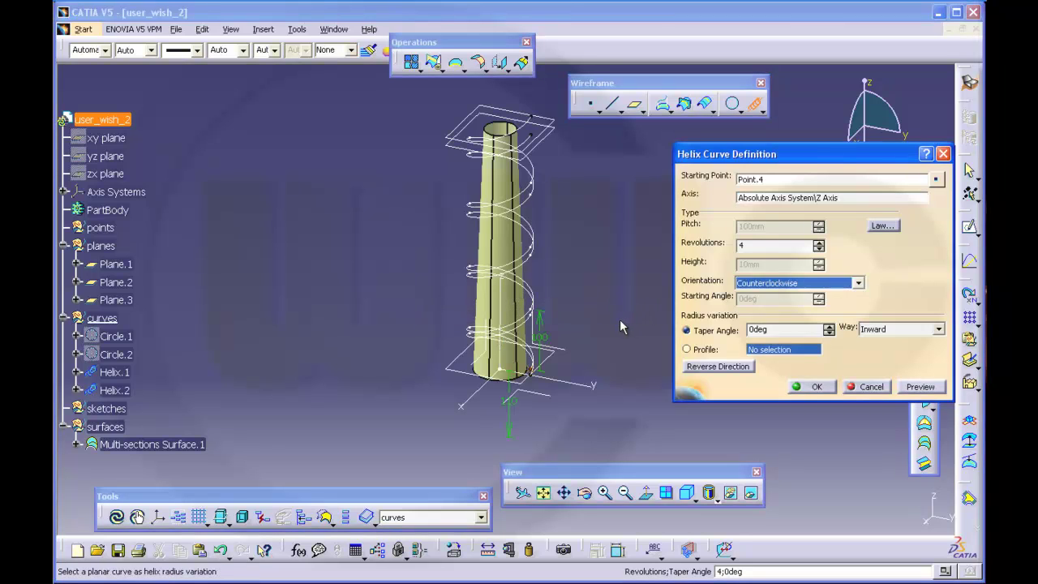
pyautogui.click(817, 387)
pyautogui.moveTo(627, 305); pyautogui.dragTo(569, 315, button='middle')
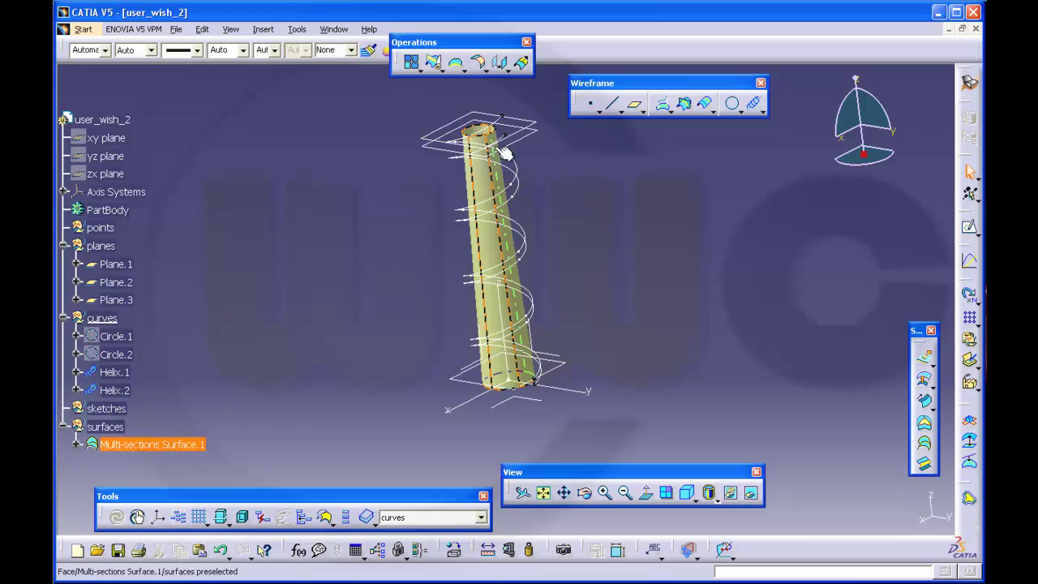
pyautogui.moveTo(578, 213); pyautogui.dragTo(574, 242, button='middle')
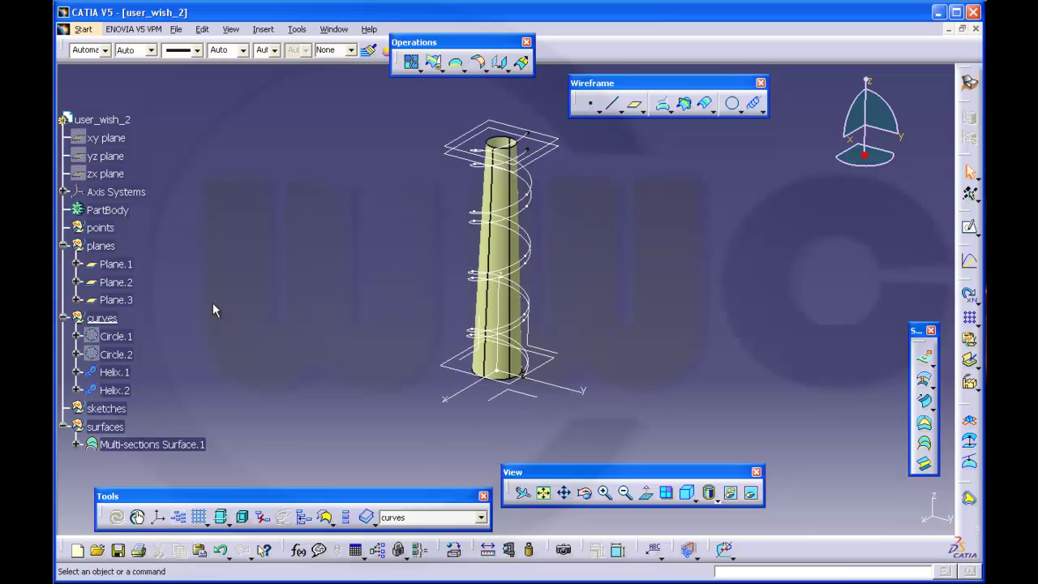
# Define the 'surfaces' geometrical set as the in-work object.
pyautogui.click(108, 427)
pyautogui.rightClick(108, 429)
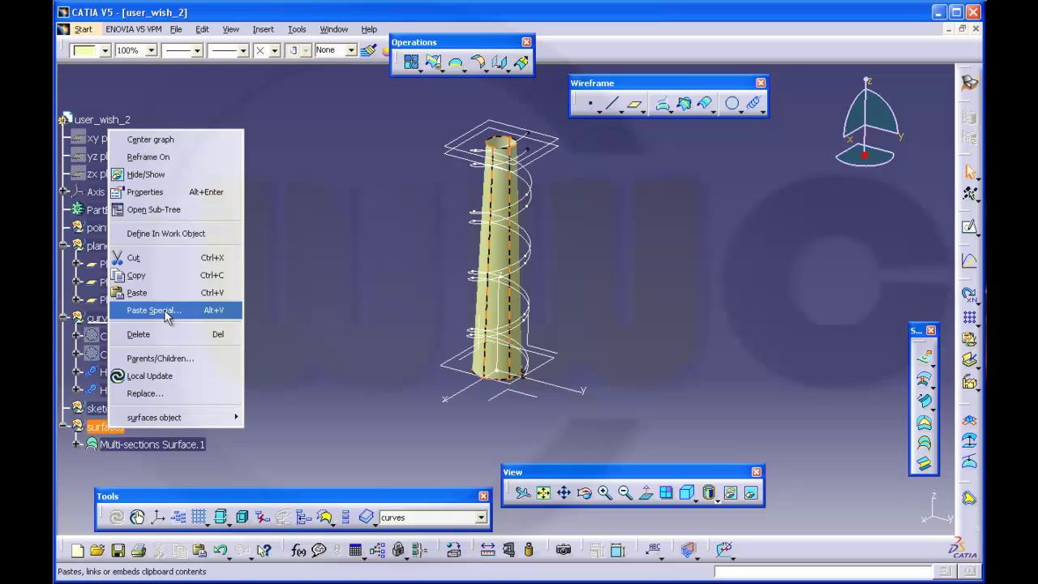
pyautogui.click(164, 233)
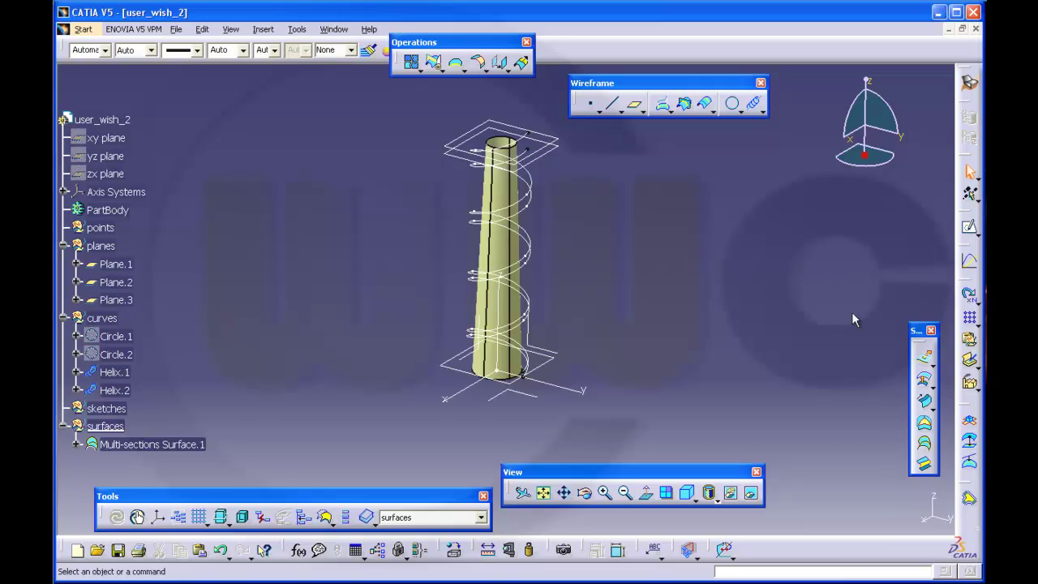
# Sweep a 30 mm ribbon along Helix.1 with XY plane draft direction, creating Sweep.1.
pyautogui.click(923, 420)
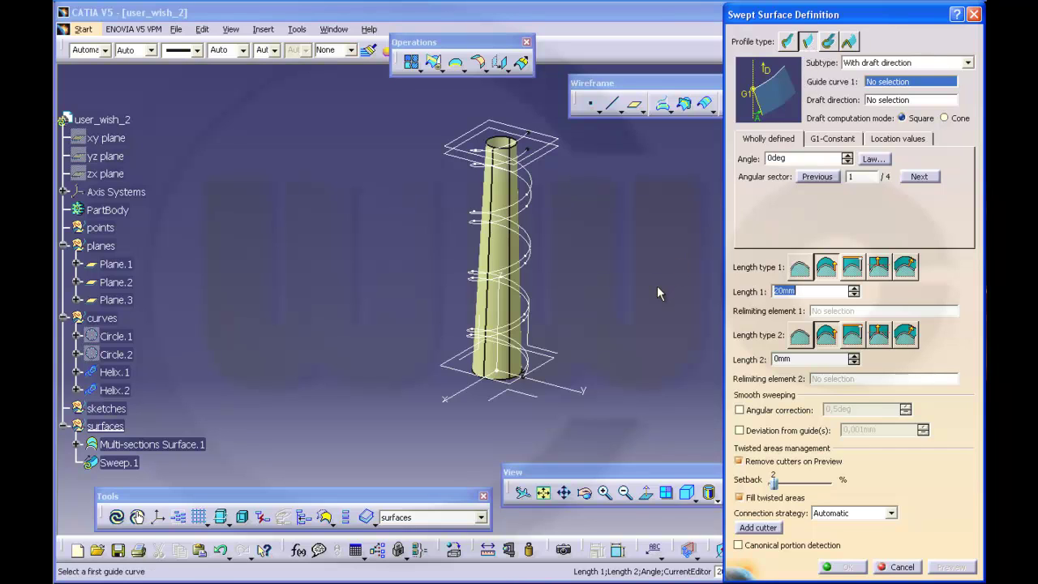
pyautogui.scroll(3, 600, 324)
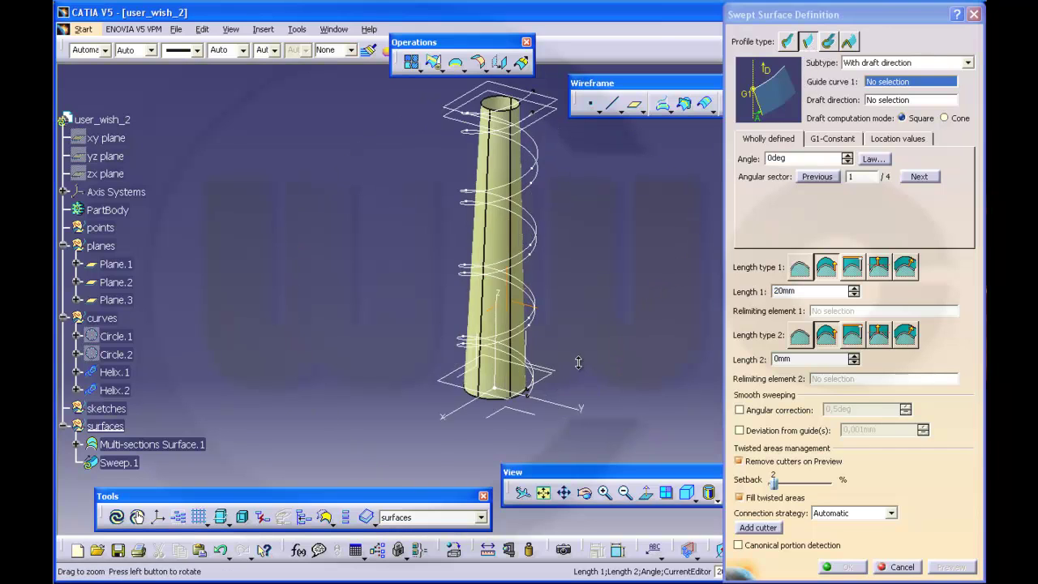
pyautogui.moveTo(573, 353); pyautogui.dragTo(600, 273, button='middle')
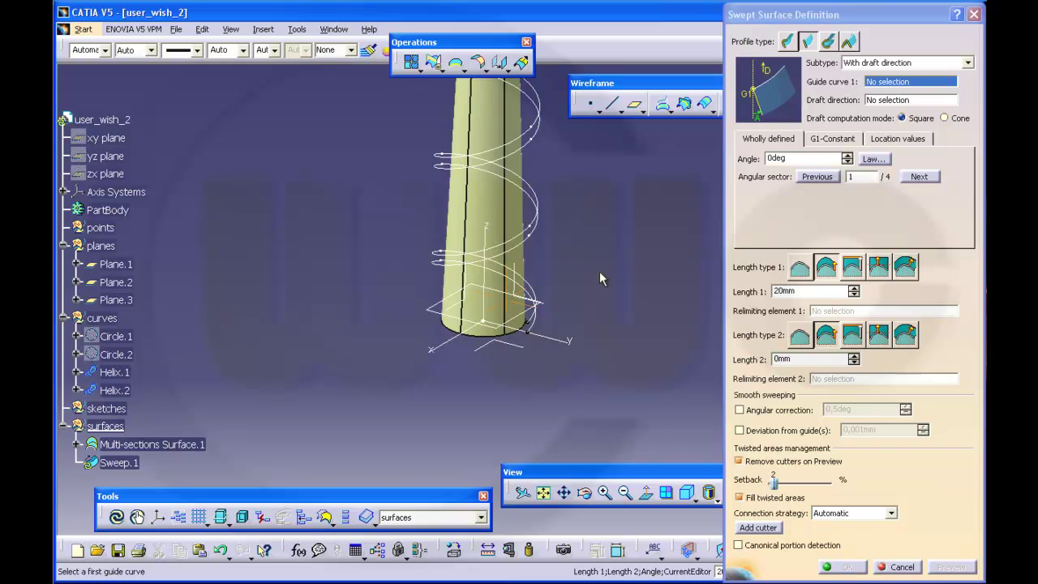
pyautogui.click(542, 328)
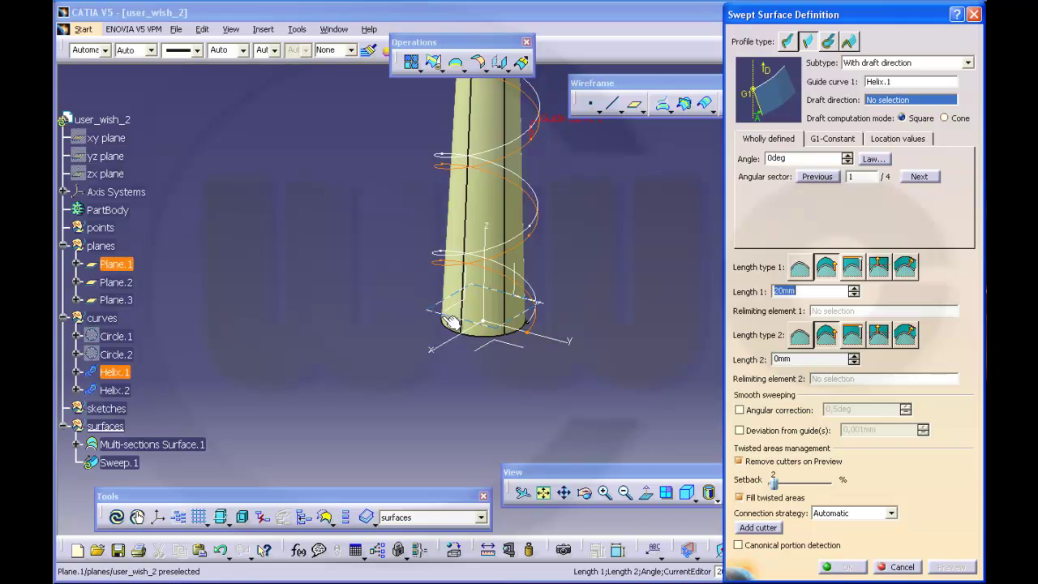
pyautogui.click(517, 350)
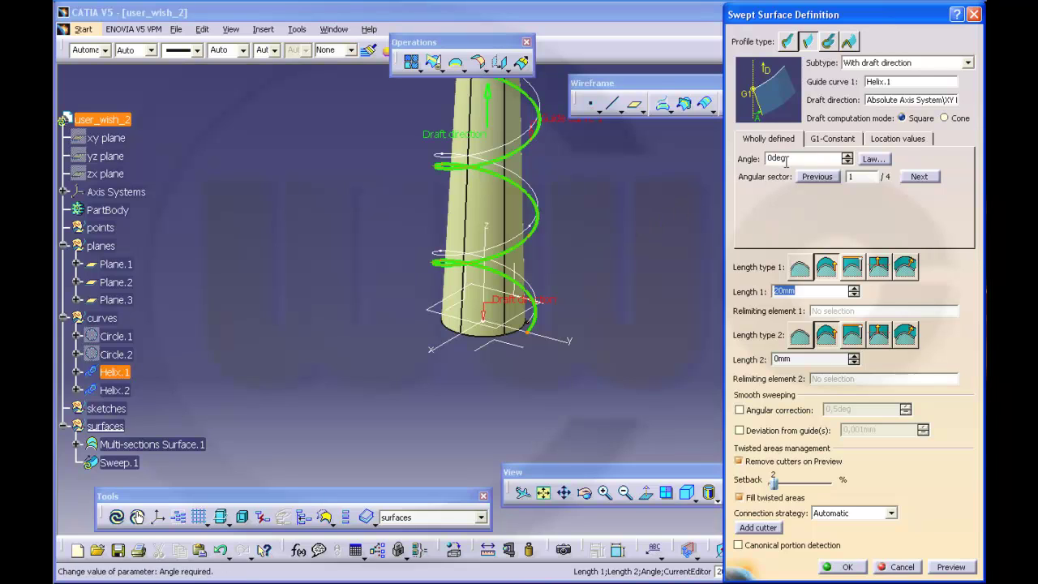
pyautogui.write('30')
pyautogui.press('Return')
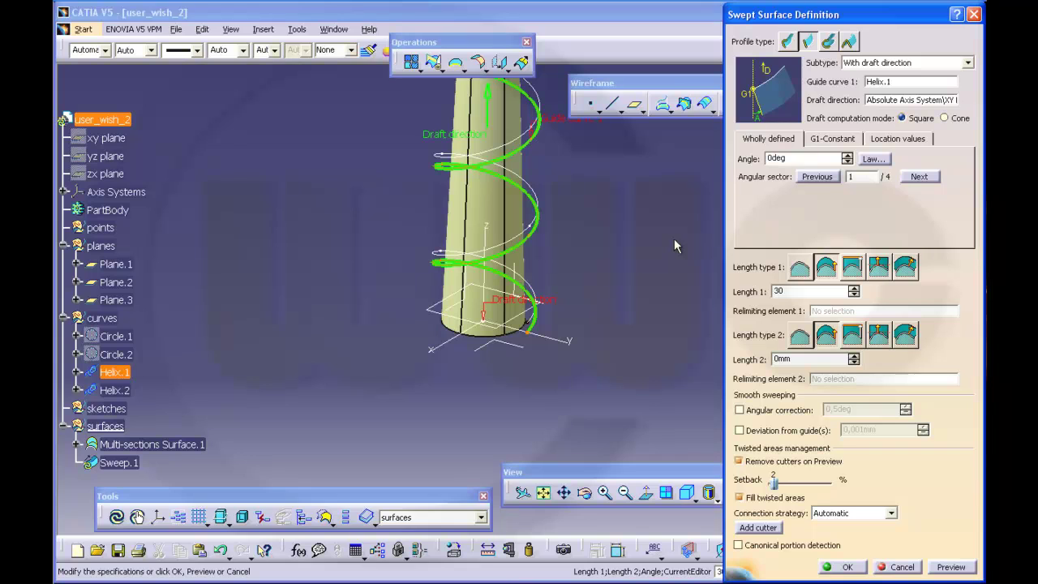
pyautogui.moveTo(668, 240); pyautogui.dragTo(578, 193, button='middle')
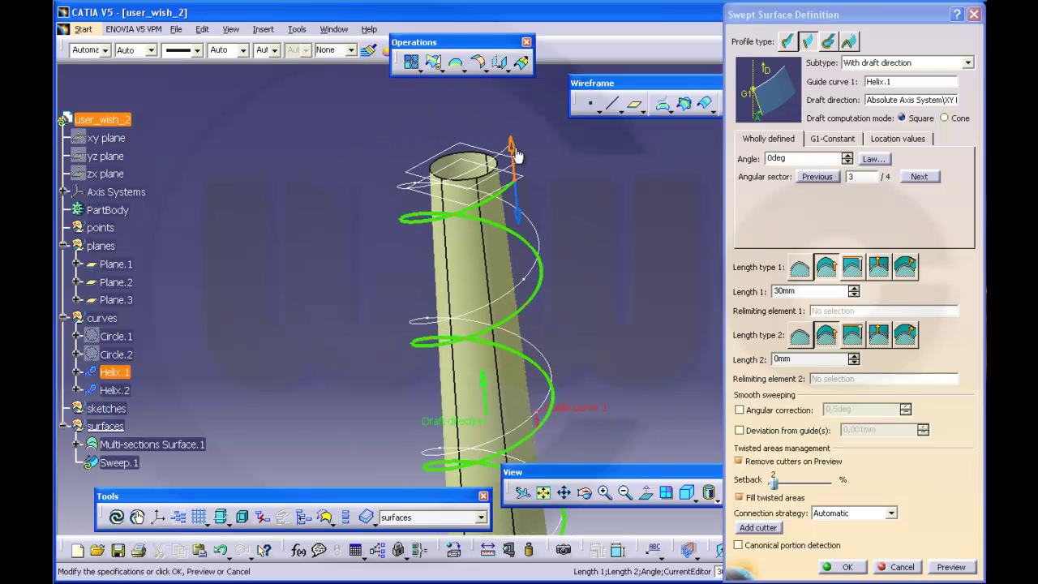
pyautogui.click(951, 567)
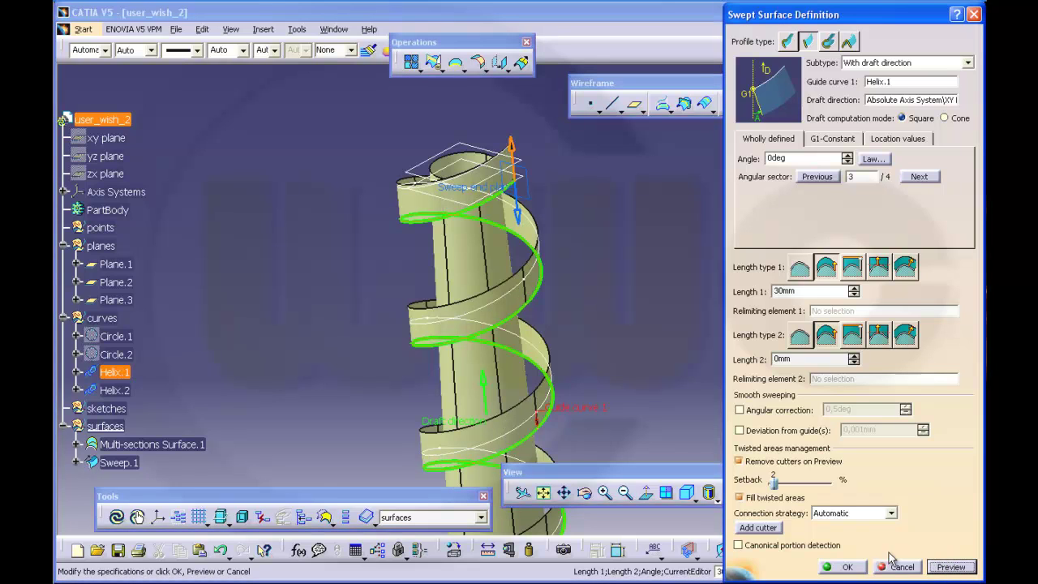
pyautogui.click(848, 567)
pyautogui.moveTo(755, 415); pyautogui.dragTo(648, 243, button='middle')
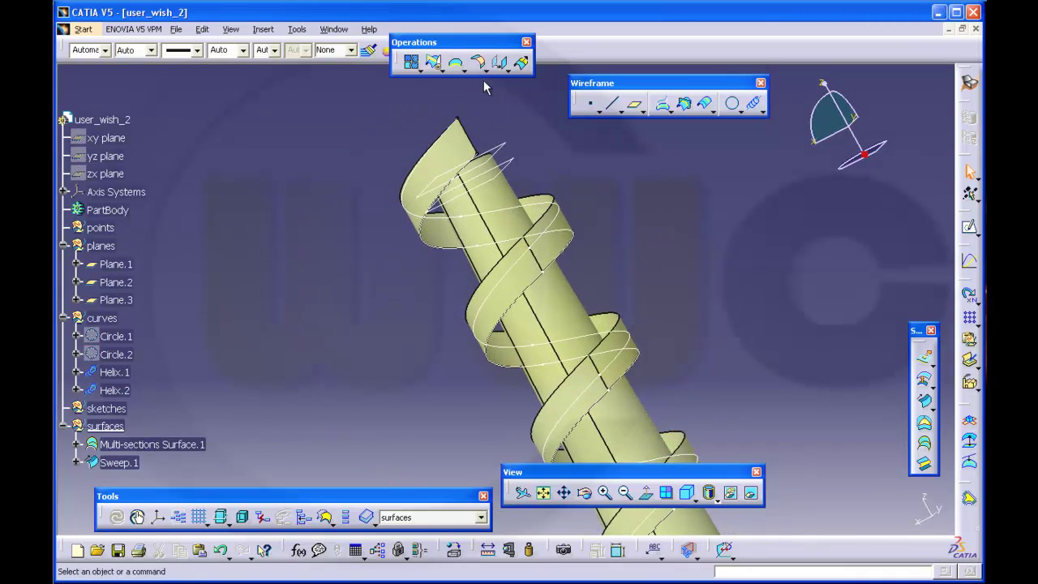
pyautogui.click(434, 71)
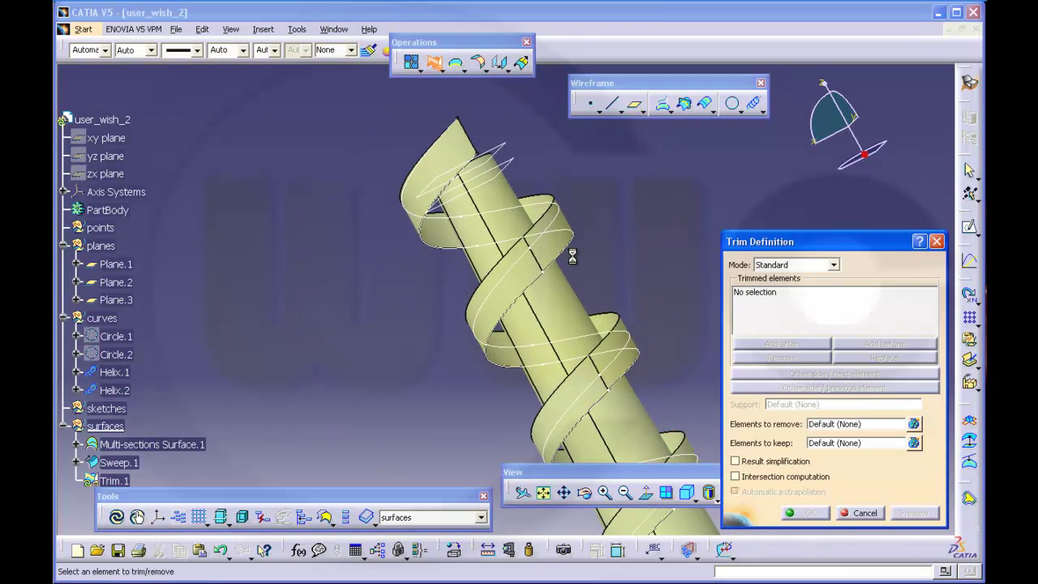
pyautogui.click(551, 254)
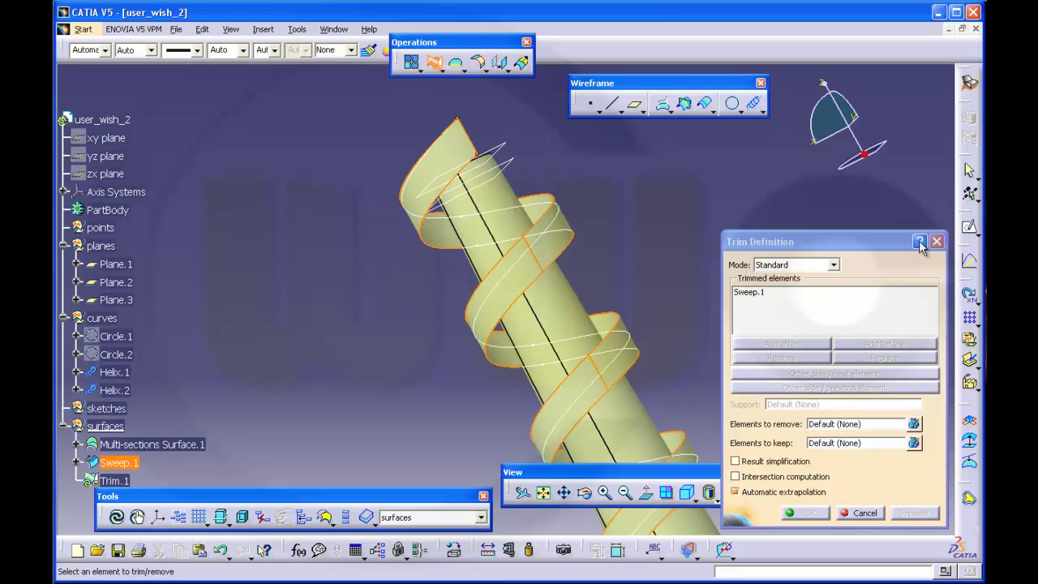
pyautogui.click(864, 512)
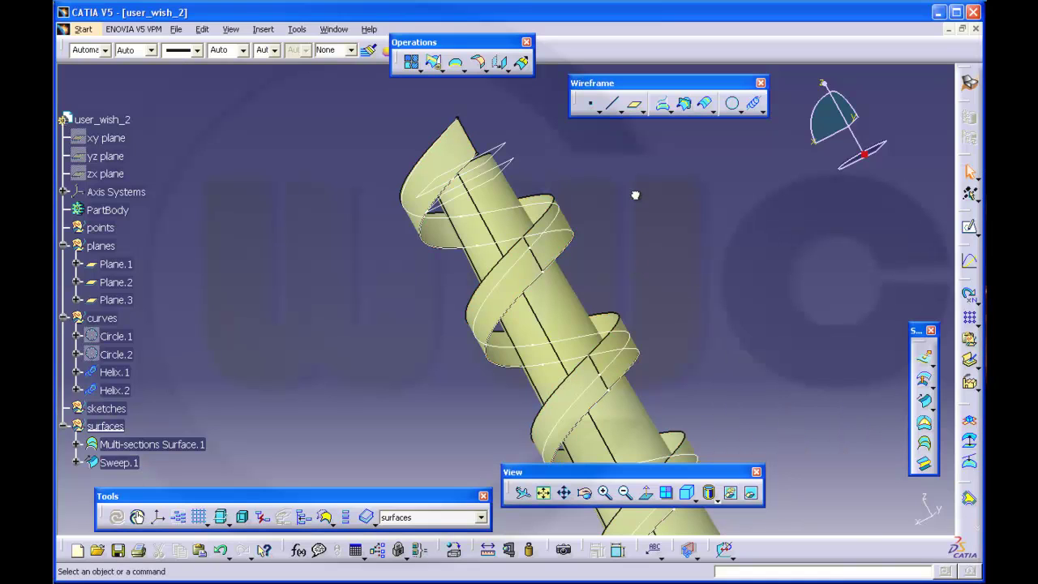
# Split Sweep.1 with Helix.2 as cutting element, producing Split.1.
pyautogui.click(442, 70)
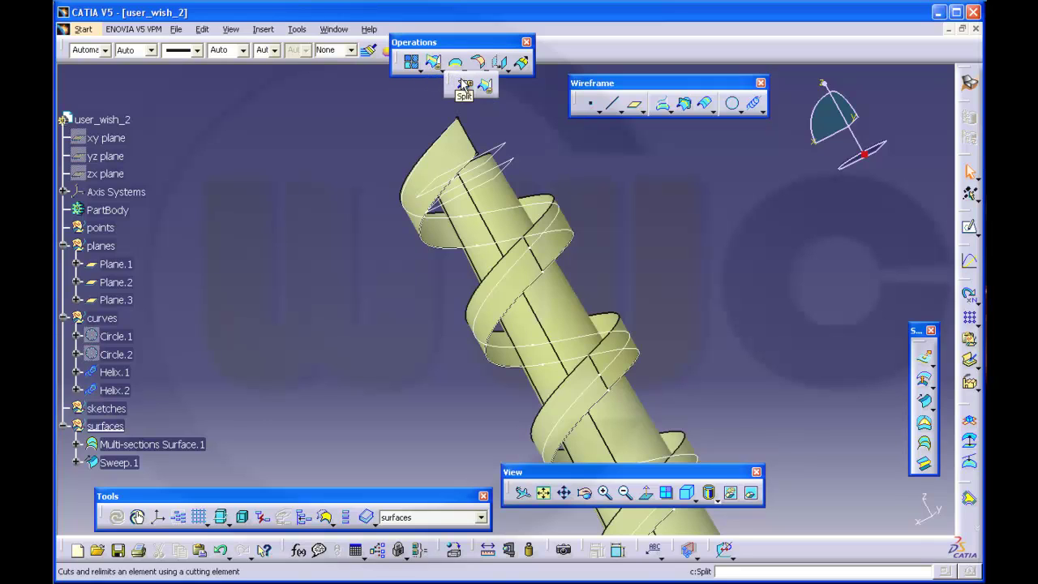
pyautogui.click(461, 81)
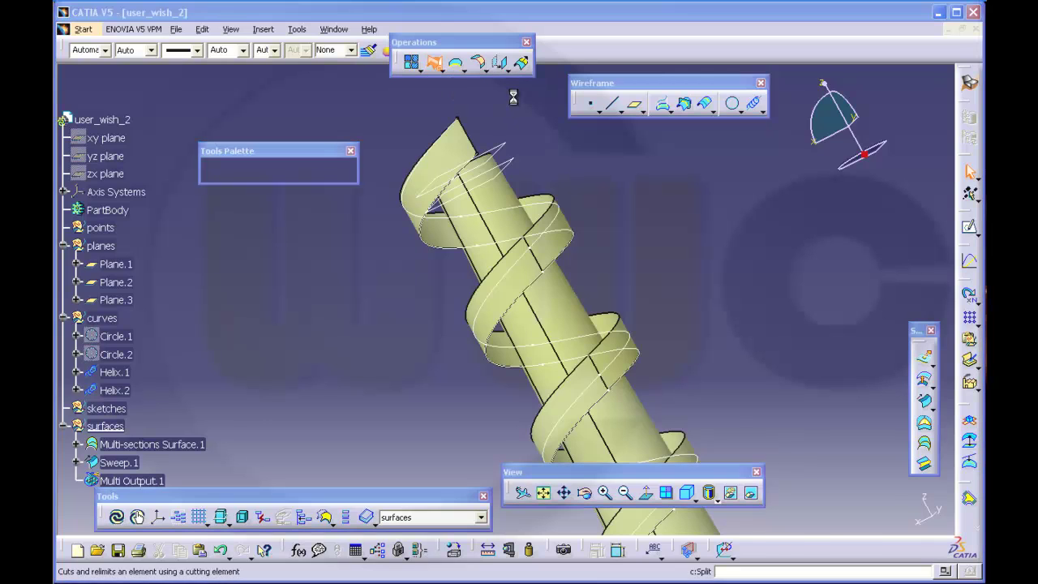
pyautogui.click(558, 258)
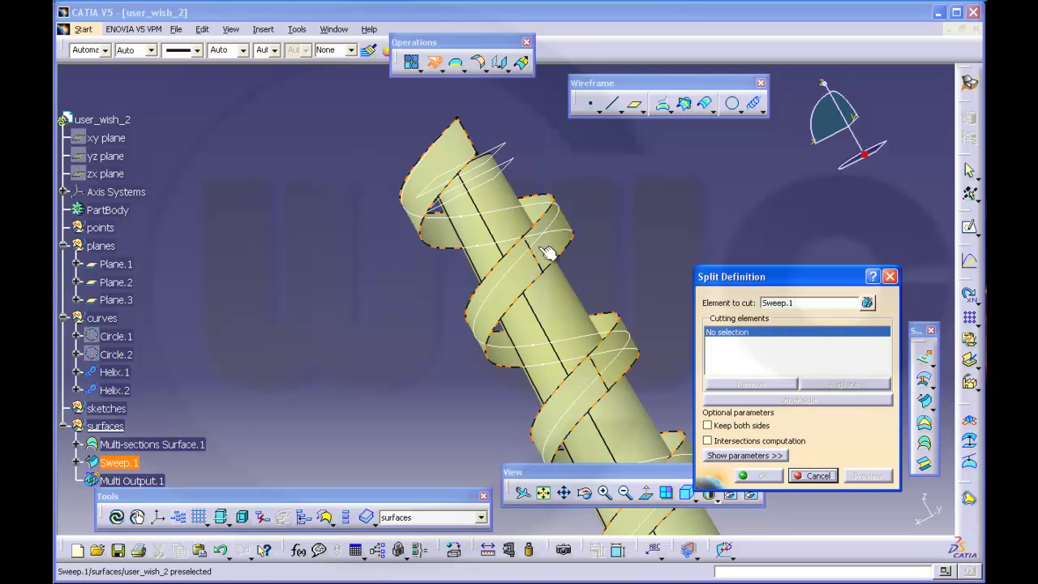
pyautogui.click(548, 248)
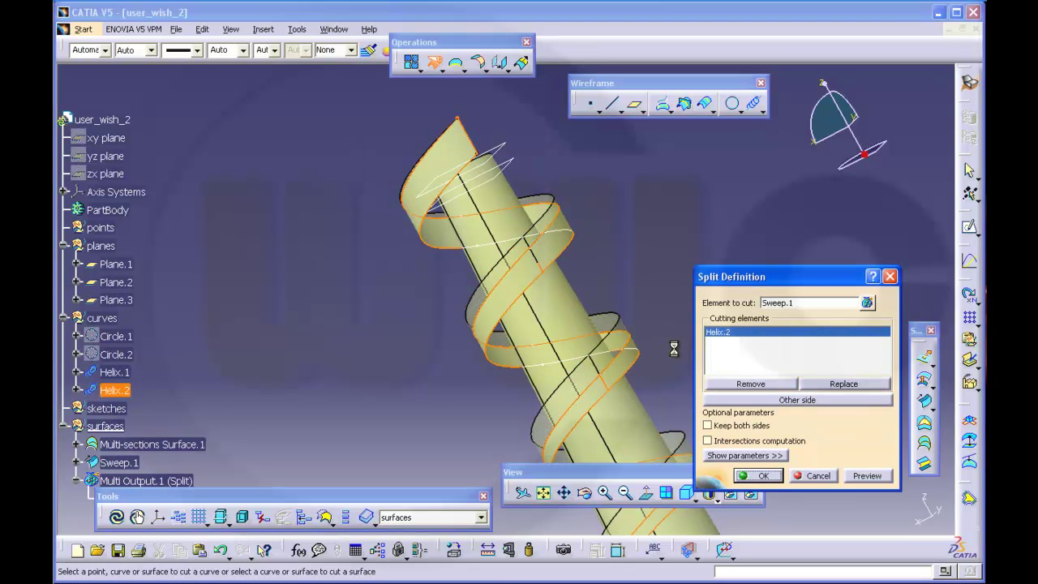
pyautogui.click(759, 476)
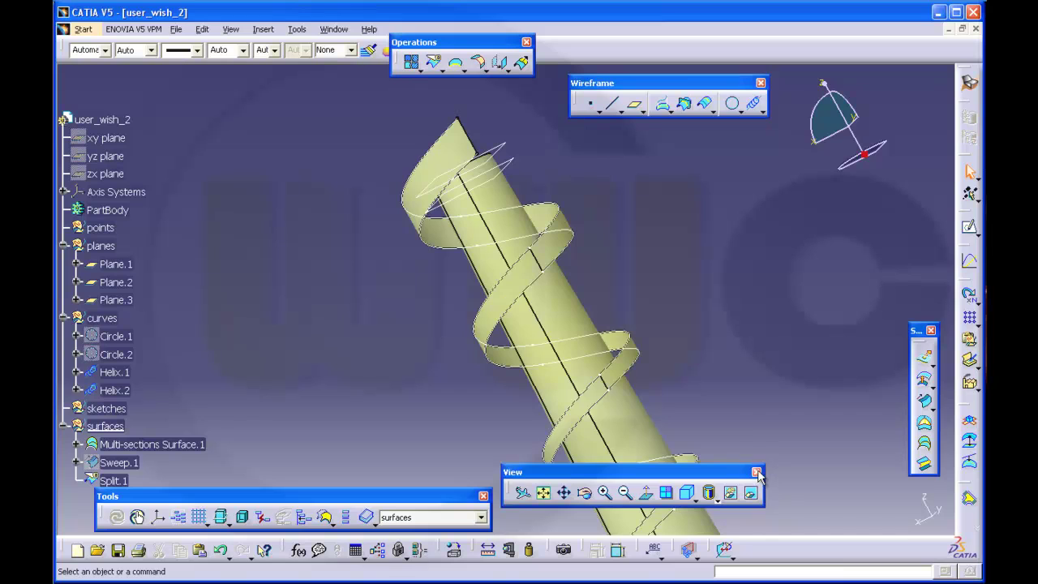
pyautogui.moveTo(511, 422); pyautogui.dragTo(655, 170, button='middle')
pyautogui.moveTo(652, 235); pyautogui.dragTo(574, 354, button='middle')
pyautogui.moveTo(617, 197); pyautogui.dragTo(647, 209, button='middle')
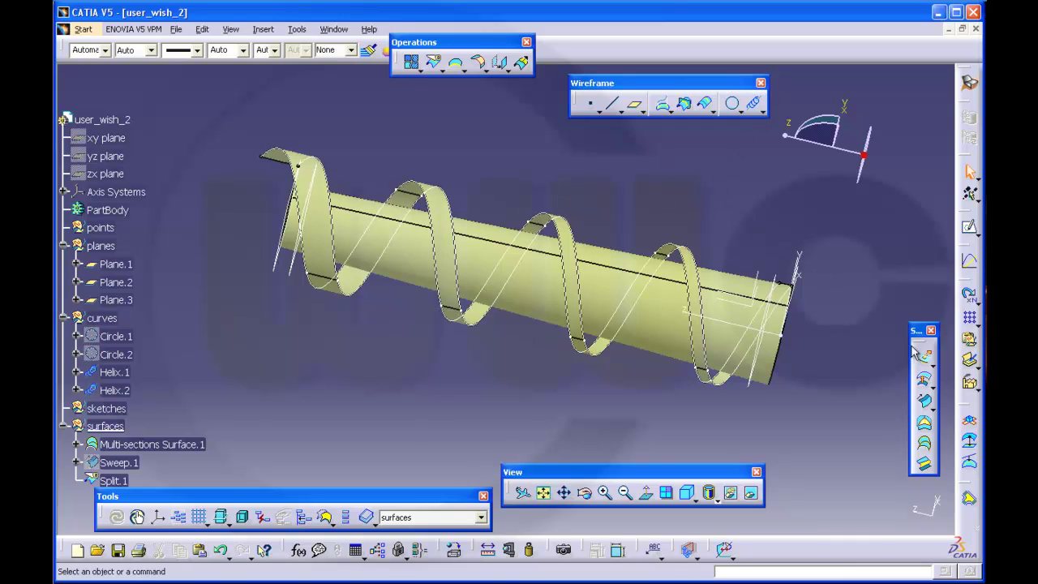
# Define a sweep along Helix.1 with XY plane draft direction and a 65° draft angle.
pyautogui.click(925, 401)
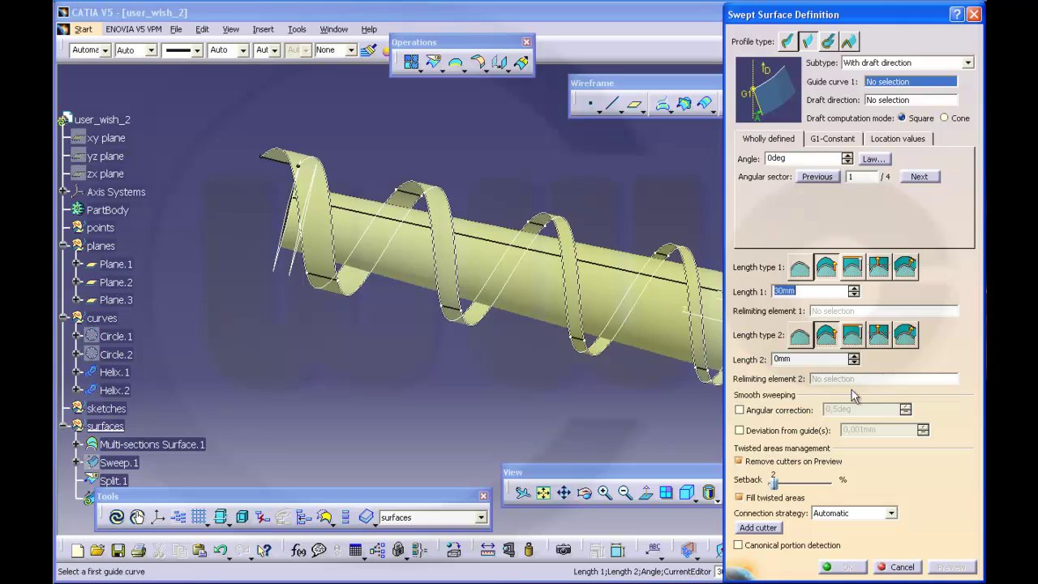
pyautogui.moveTo(684, 387); pyautogui.dragTo(532, 393, button='middle')
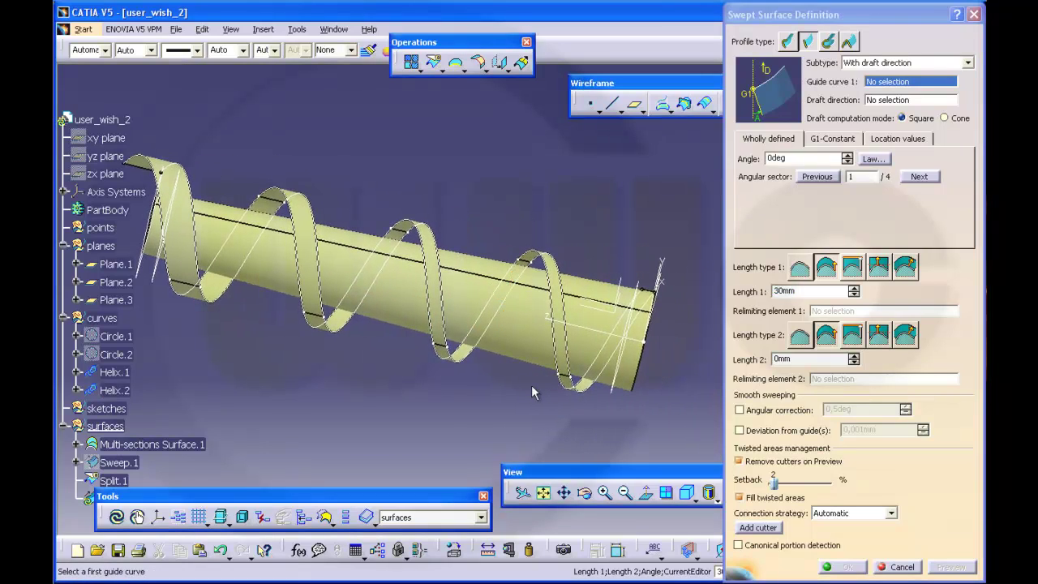
pyautogui.click(118, 374)
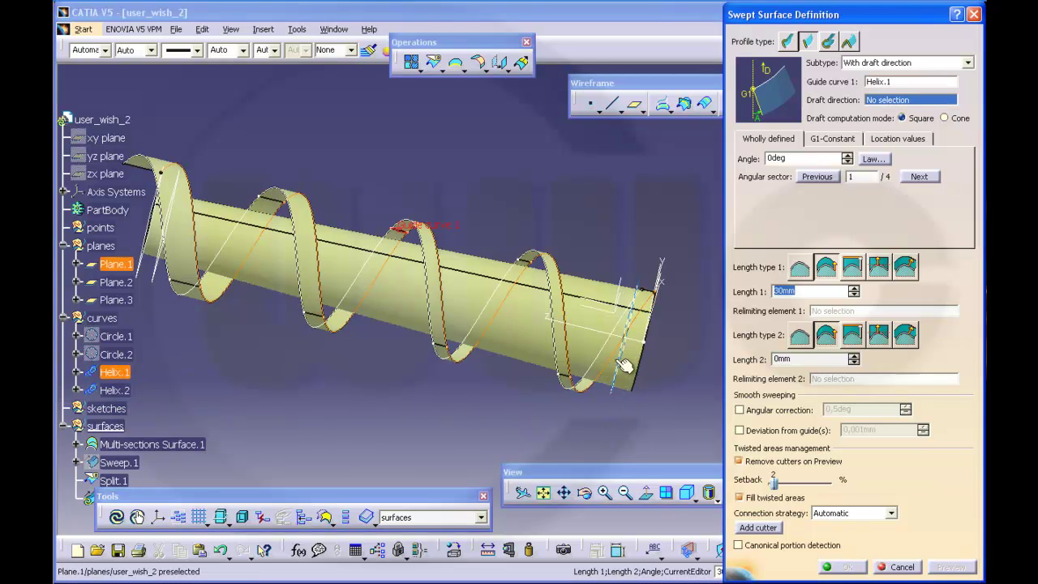
pyautogui.moveTo(657, 350); pyautogui.dragTo(667, 291, button='middle')
pyautogui.click(667, 291)
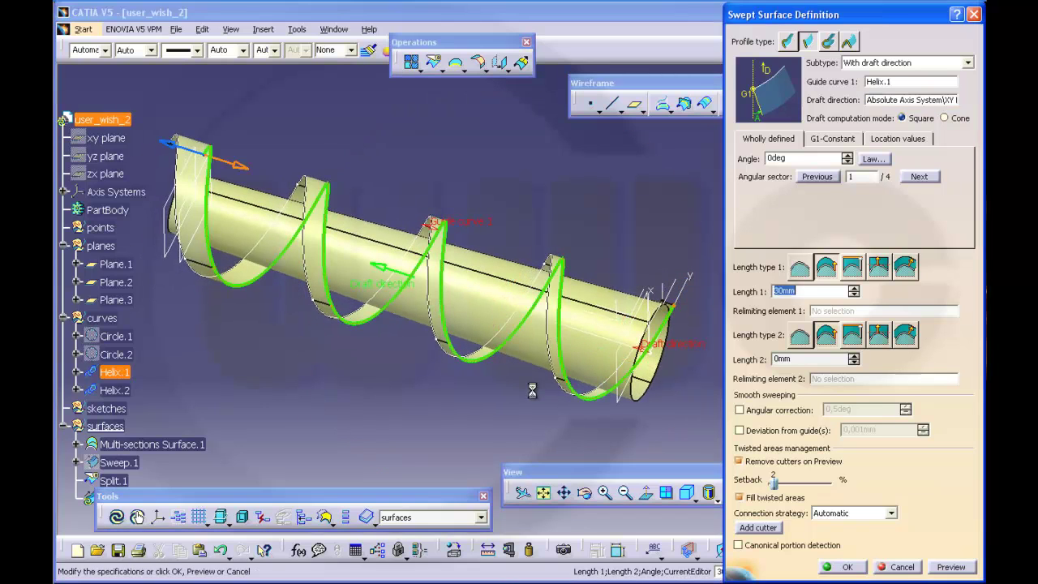
pyautogui.moveTo(520, 392); pyautogui.dragTo(598, 334, button='middle')
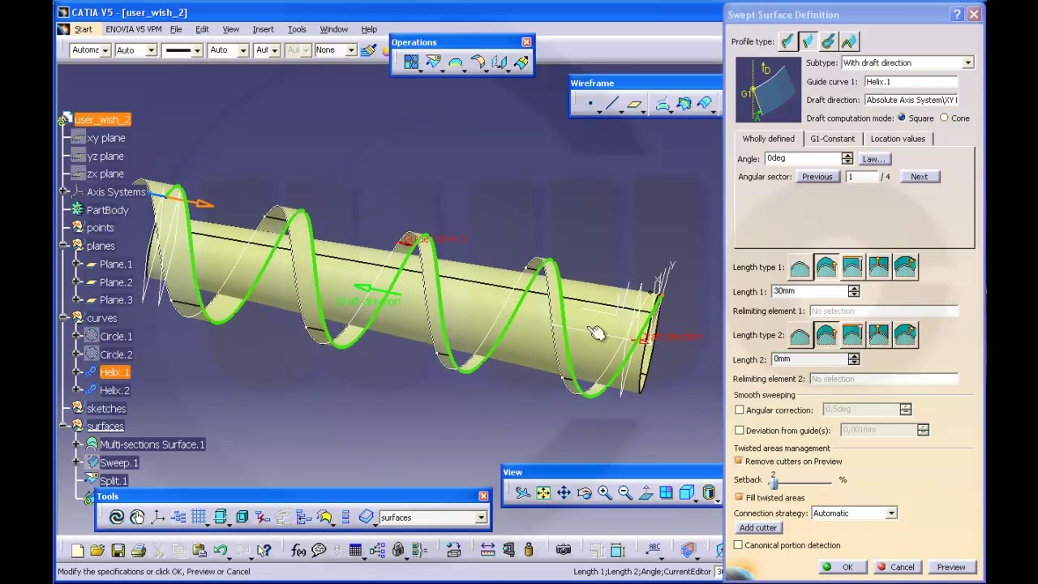
pyautogui.doubleClick(795, 160)
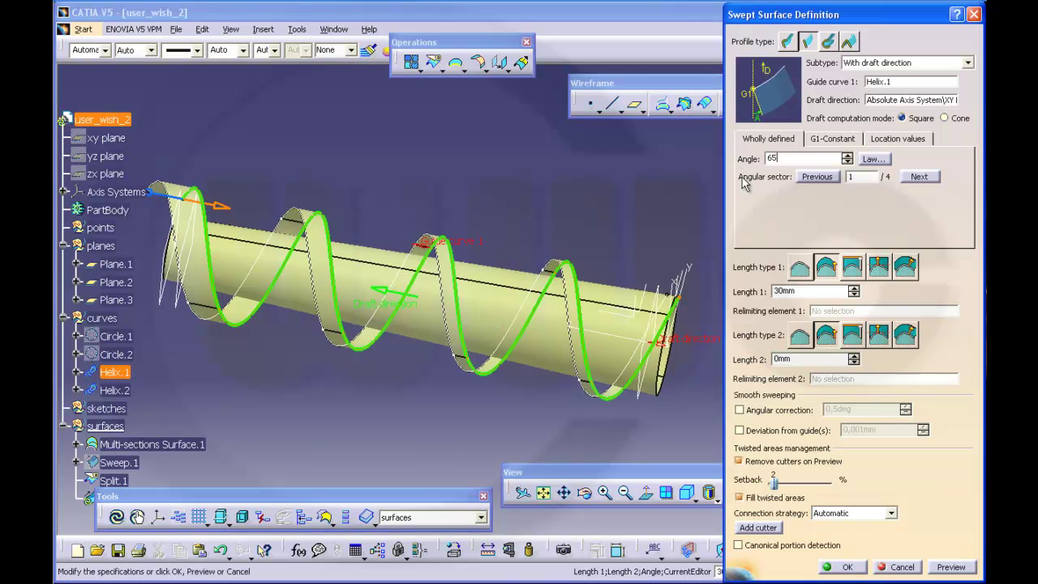
pyautogui.press('Tab')
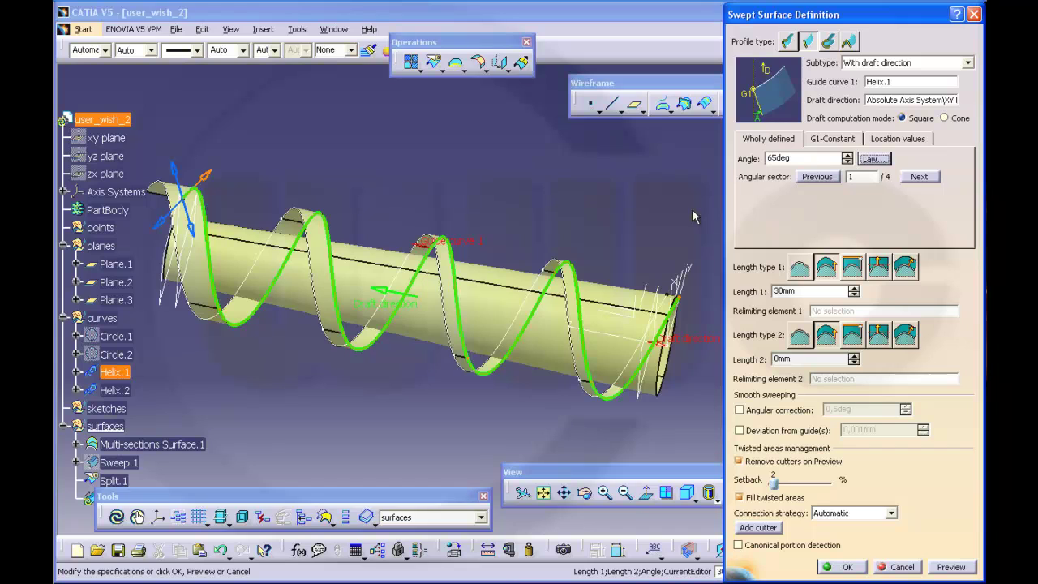
# Relimit the flight length up to Multi-sections Surface.1 and create the sweep.
pyautogui.moveTo(481, 208); pyautogui.dragTo(558, 173, button='middle')
pyautogui.moveTo(379, 166); pyautogui.dragTo(468, 330, button='middle')
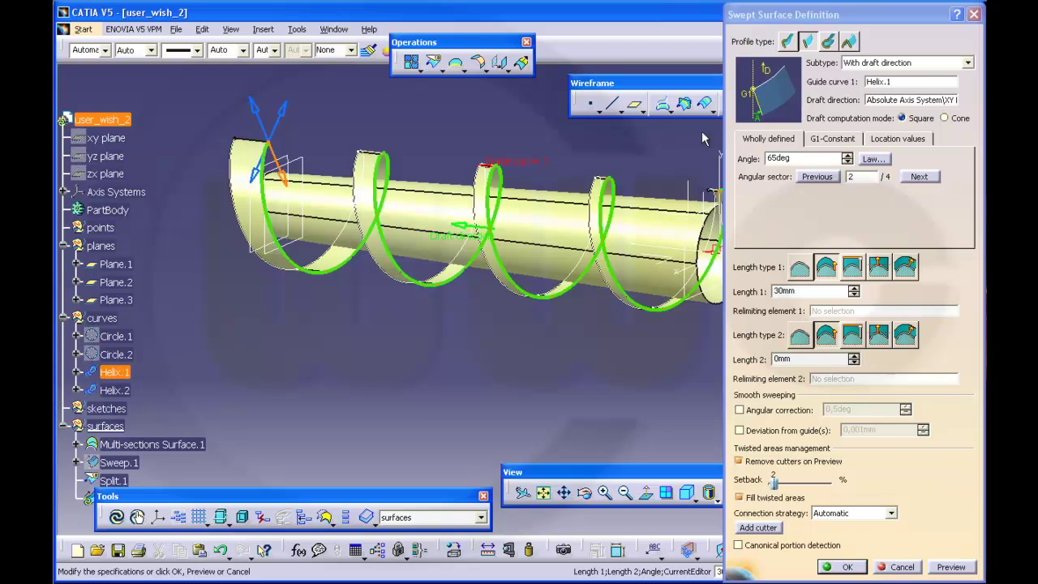
pyautogui.click(854, 267)
pyautogui.click(566, 236)
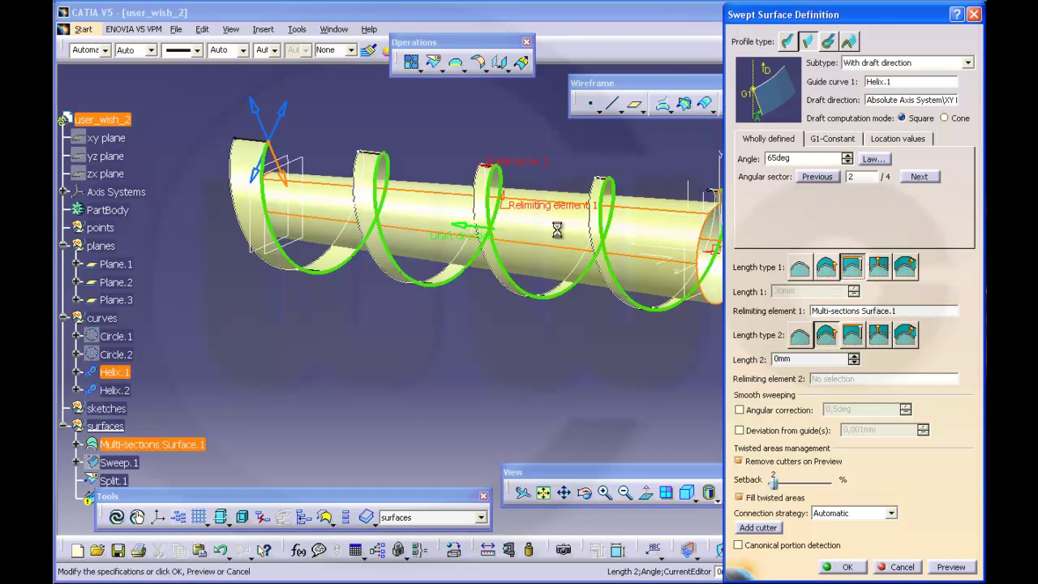
pyautogui.click(949, 567)
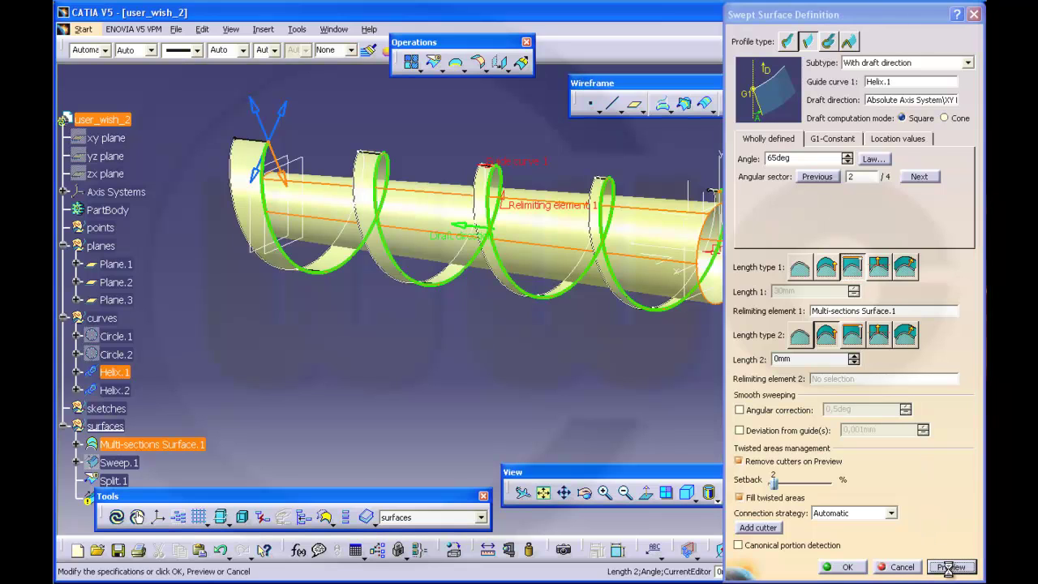
pyautogui.moveTo(600, 422); pyautogui.dragTo(653, 428, button='middle')
pyautogui.click(843, 567)
pyautogui.moveTo(459, 378); pyautogui.dragTo(529, 371, button='middle')
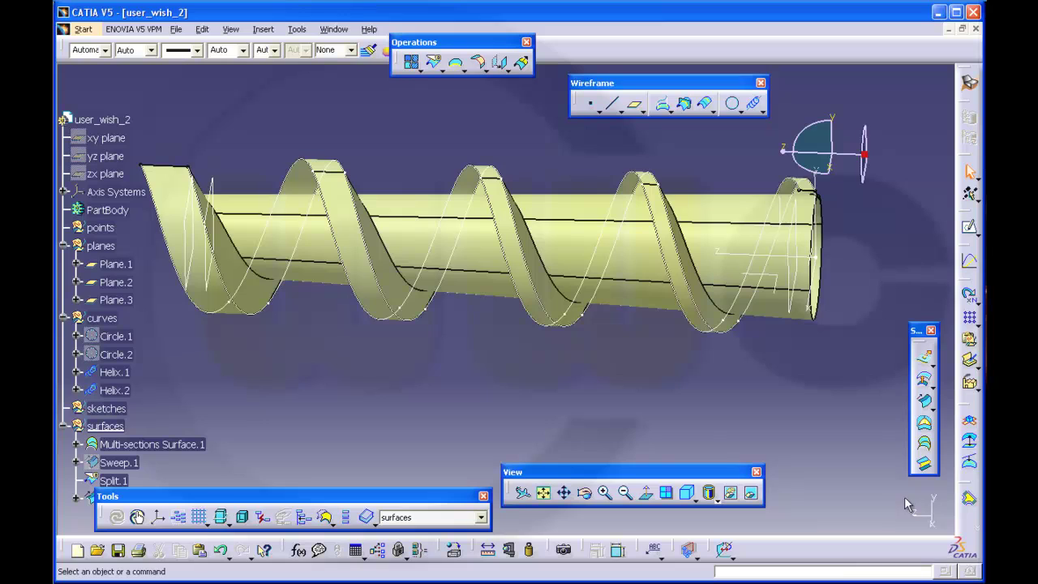
pyautogui.click(925, 402)
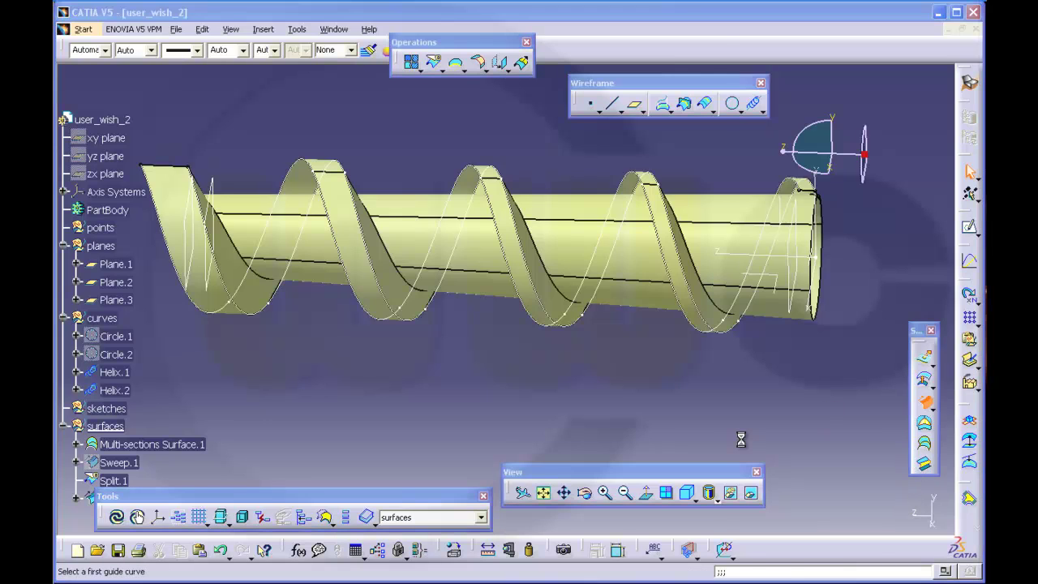
pyautogui.click(114, 390)
pyautogui.moveTo(547, 335); pyautogui.dragTo(527, 344, button='middle')
pyautogui.moveTo(619, 273); pyautogui.dragTo(538, 314, button='middle')
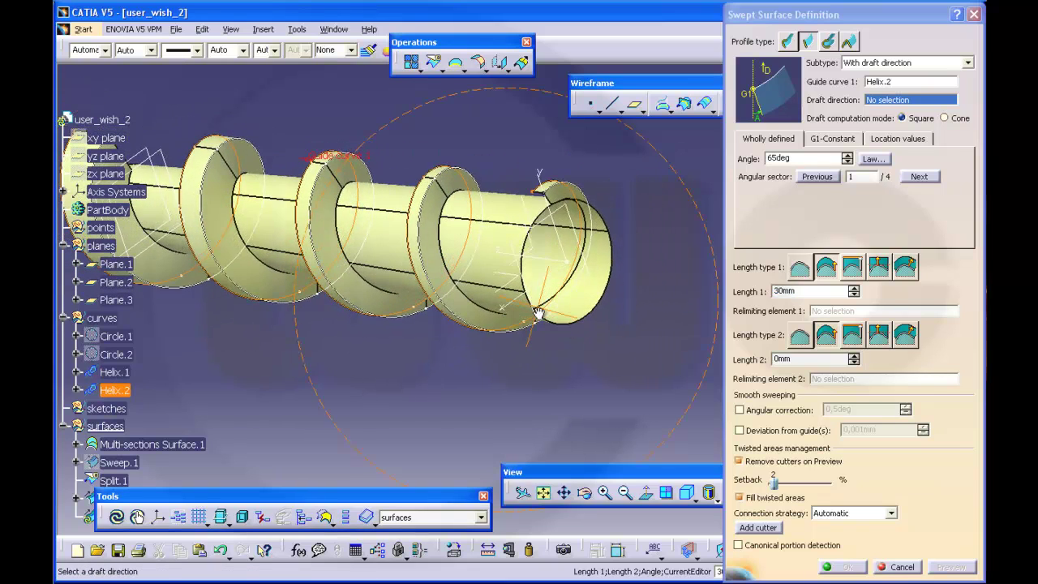
pyautogui.click(547, 250)
pyautogui.moveTo(356, 337); pyautogui.dragTo(457, 326, button='middle')
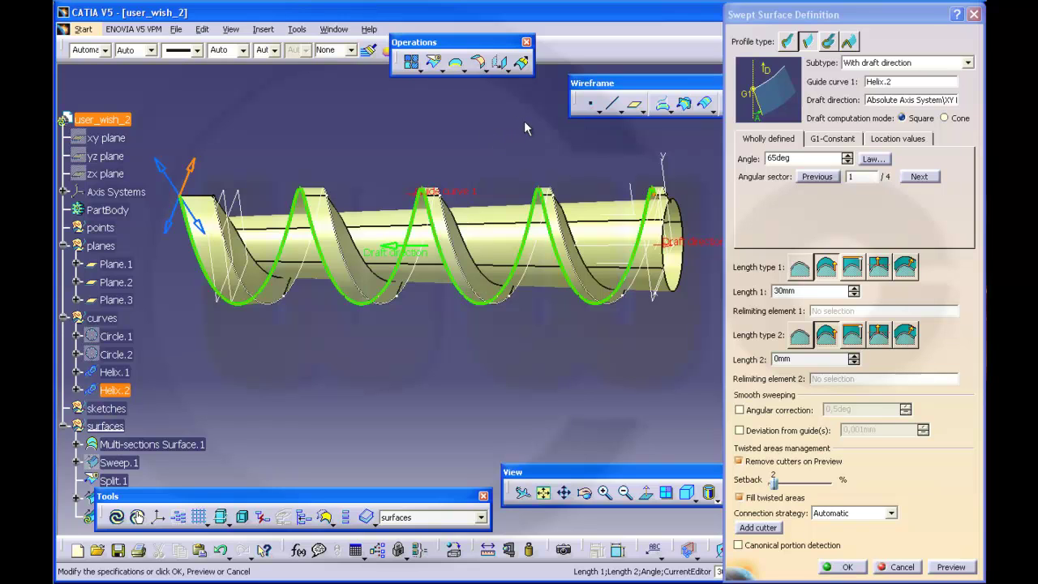
pyautogui.moveTo(524, 121); pyautogui.dragTo(302, 183, button='middle')
pyautogui.moveTo(452, 154); pyautogui.dragTo(445, 181, button='middle')
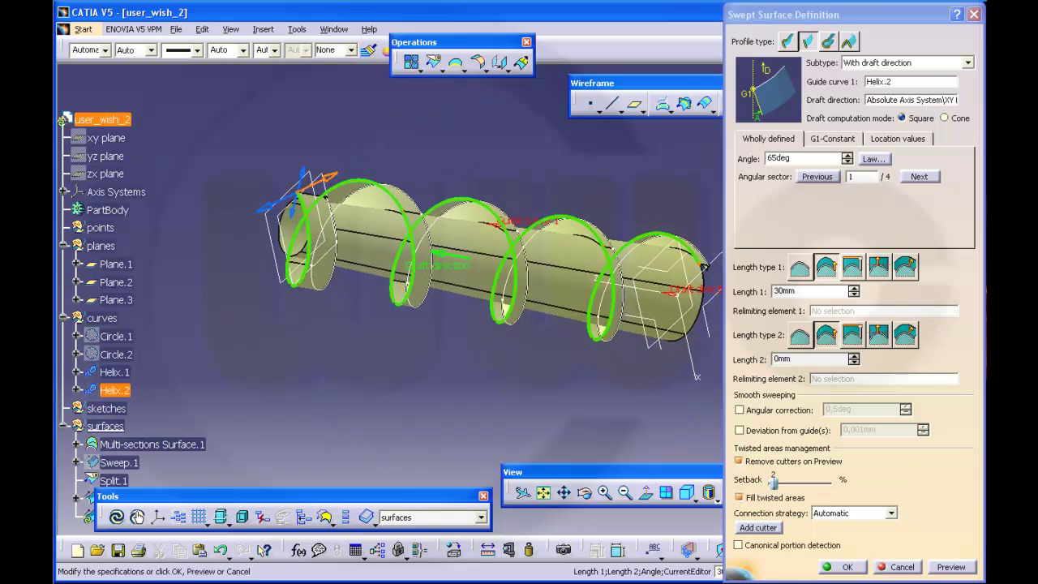
pyautogui.click(910, 571)
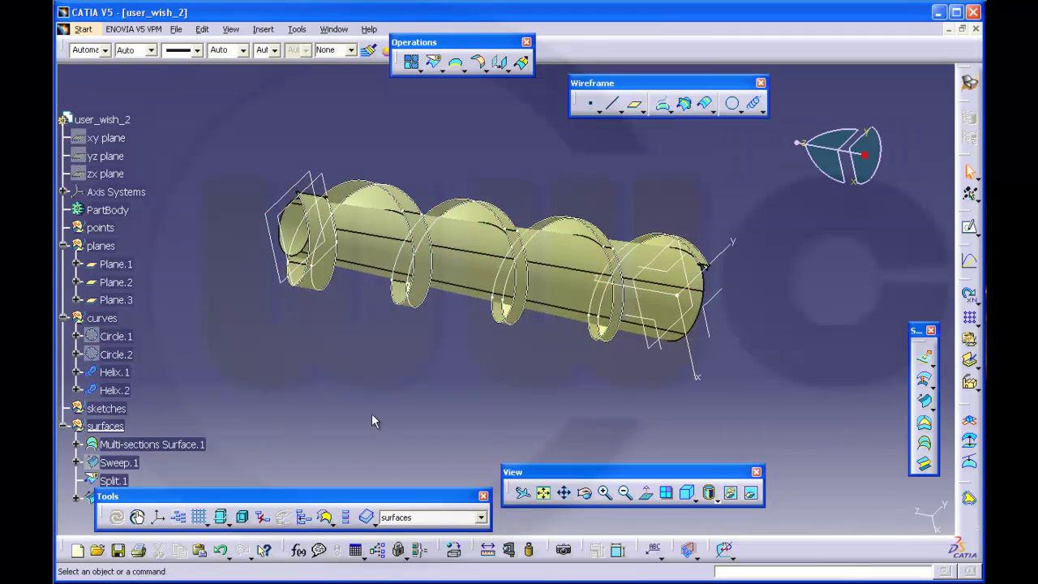
# Extrapolate the shaft surface from its end edge boundary, creating Extrapol.1.
pyautogui.click(523, 69)
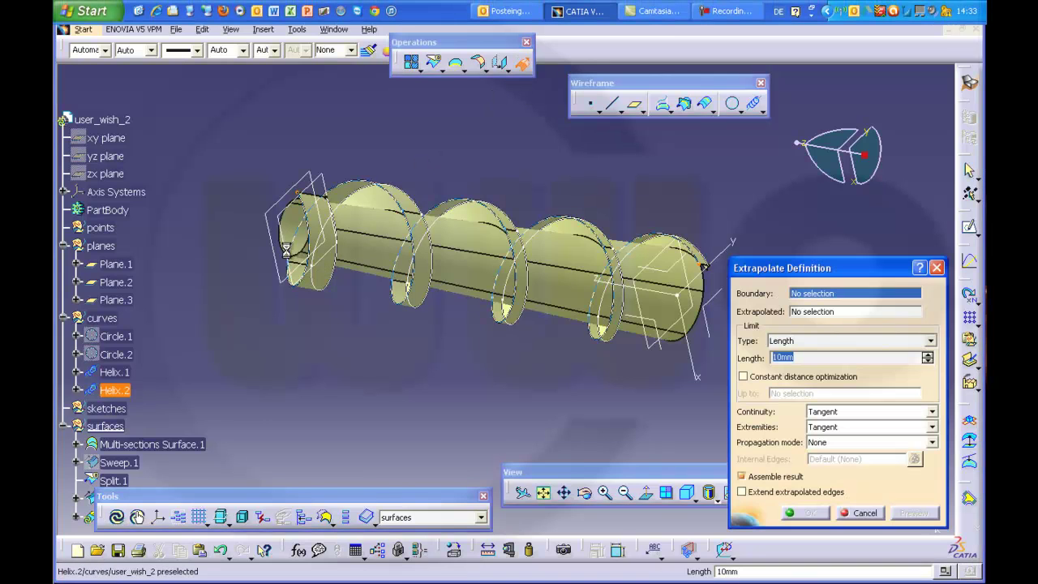
pyautogui.click(308, 253)
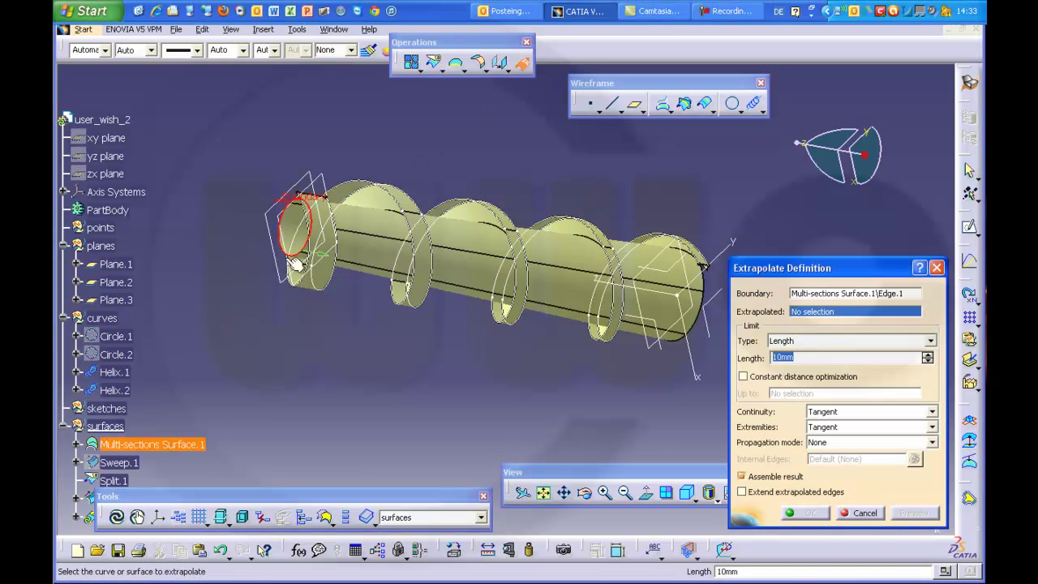
pyautogui.click(353, 215)
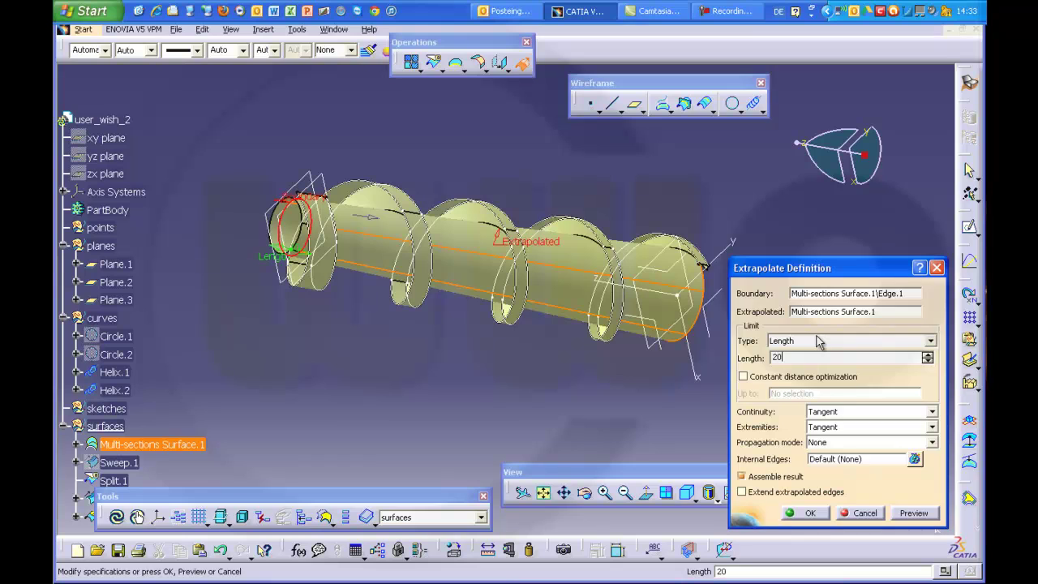
pyautogui.press('Return')
pyautogui.moveTo(624, 335); pyautogui.dragTo(380, 396, button='middle')
# Change Extrapol.1's length to 40 mm.
pyautogui.scroll(-3, 137, 487)
pyautogui.doubleClick(138, 422)
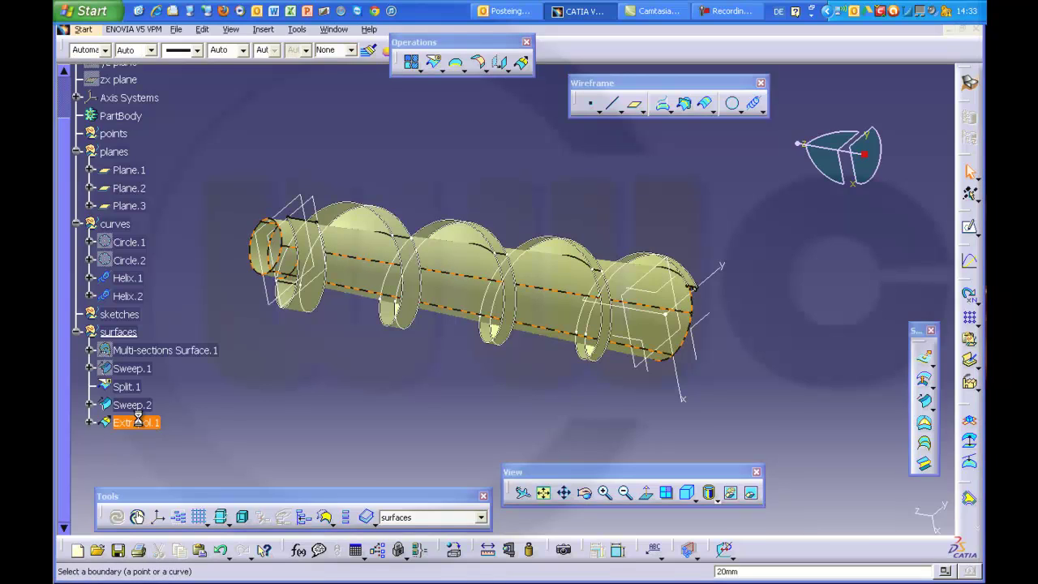
pyautogui.write('40')
pyautogui.press('Return')
pyautogui.moveTo(458, 416); pyautogui.dragTo(524, 424, button='middle')
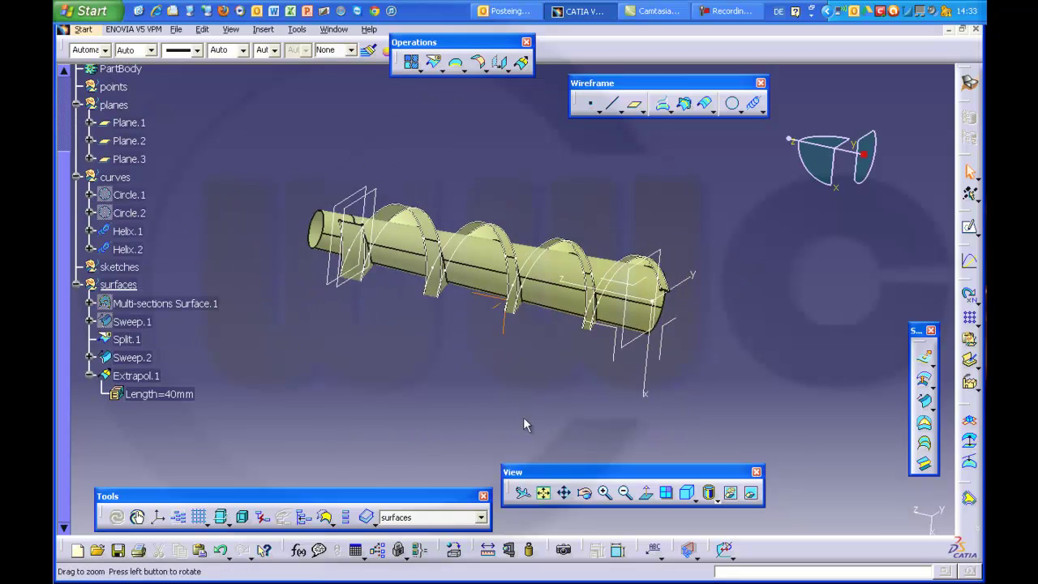
pyautogui.click(87, 374)
pyautogui.moveTo(358, 369)
pyautogui.mouseDown(button='middle')
pyautogui.moveTo(392, 370)
pyautogui.moveTo(364, 358)
pyautogui.mouseUp(button='middle')
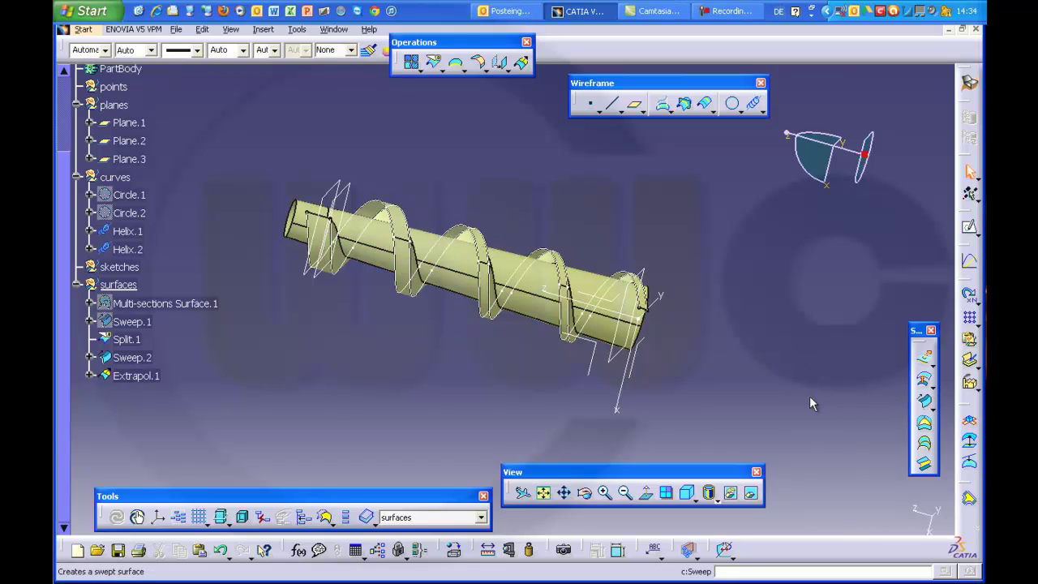
pyautogui.moveTo(809, 396); pyautogui.dragTo(722, 399, button='middle')
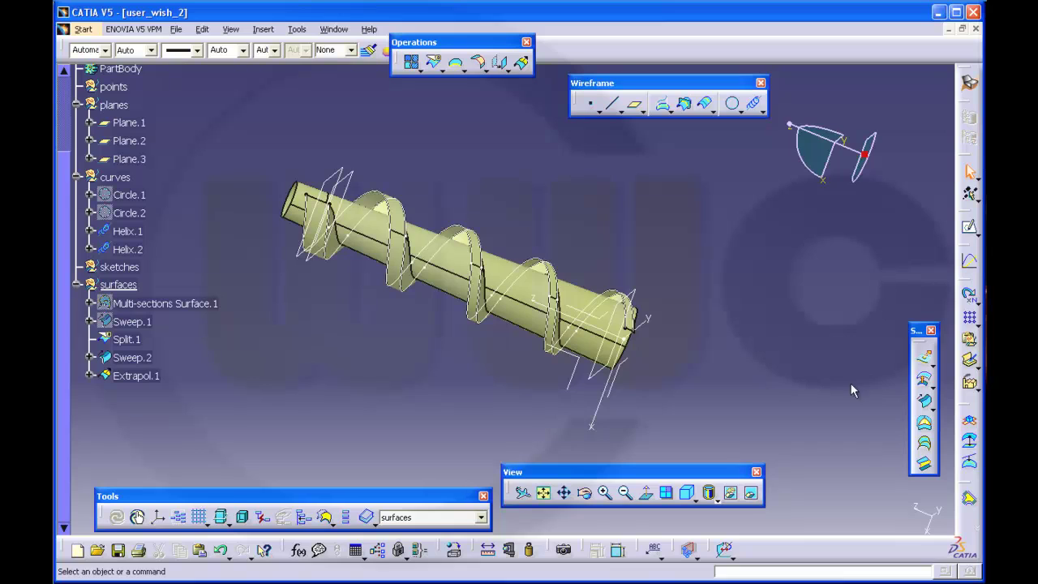
# Sweep Sweep.3 along Helix.2 with XY plane draft direction, relimited by Extrapol.1.
pyautogui.click(927, 403)
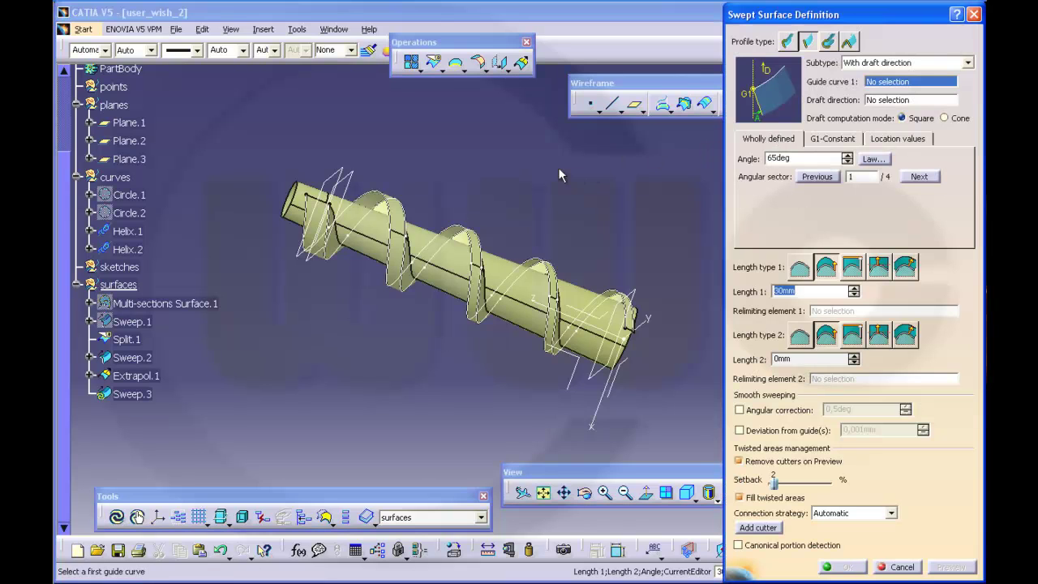
pyautogui.click(150, 247)
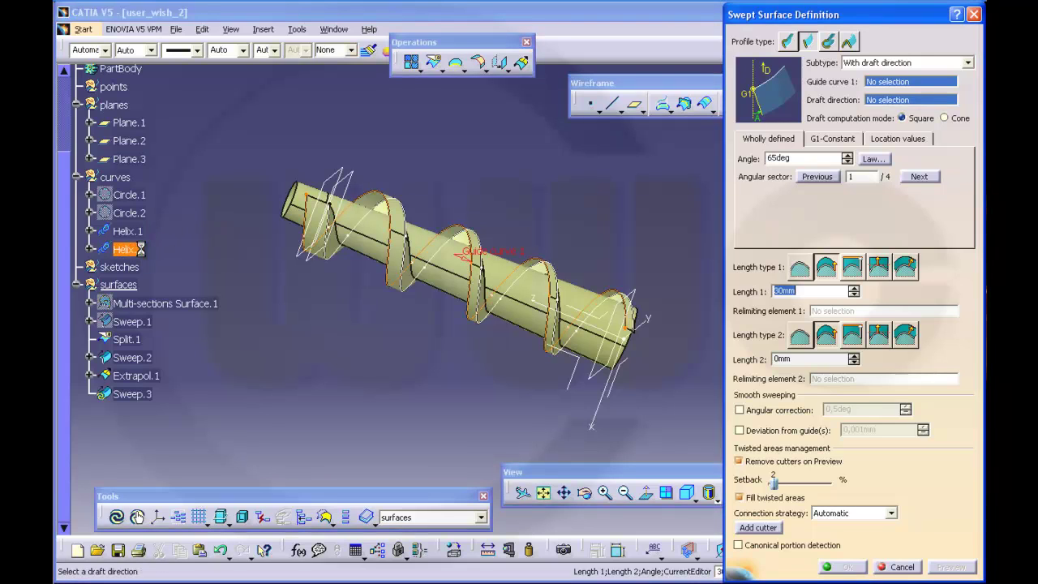
pyautogui.click(631, 372)
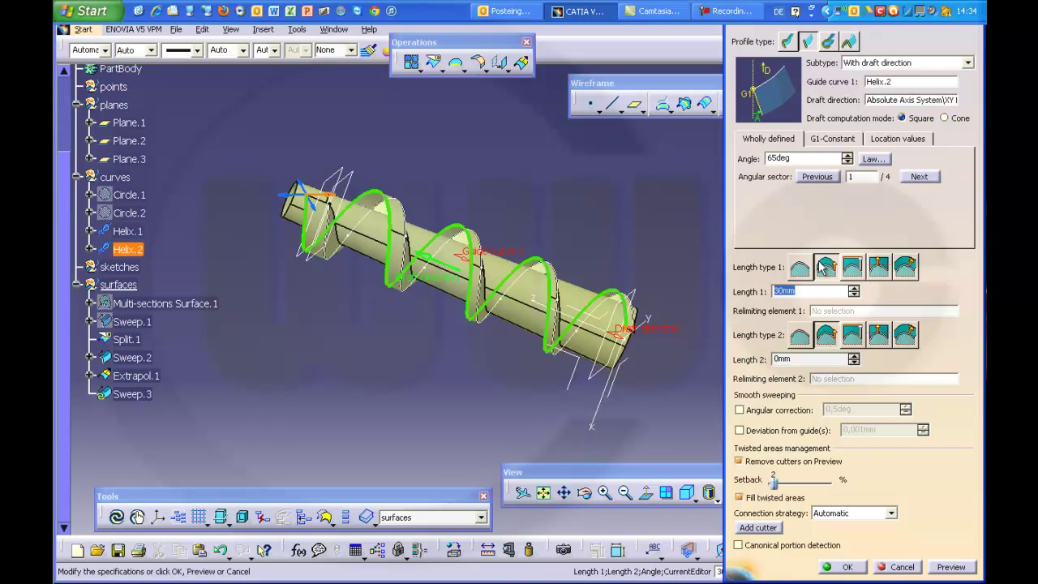
pyautogui.click(850, 268)
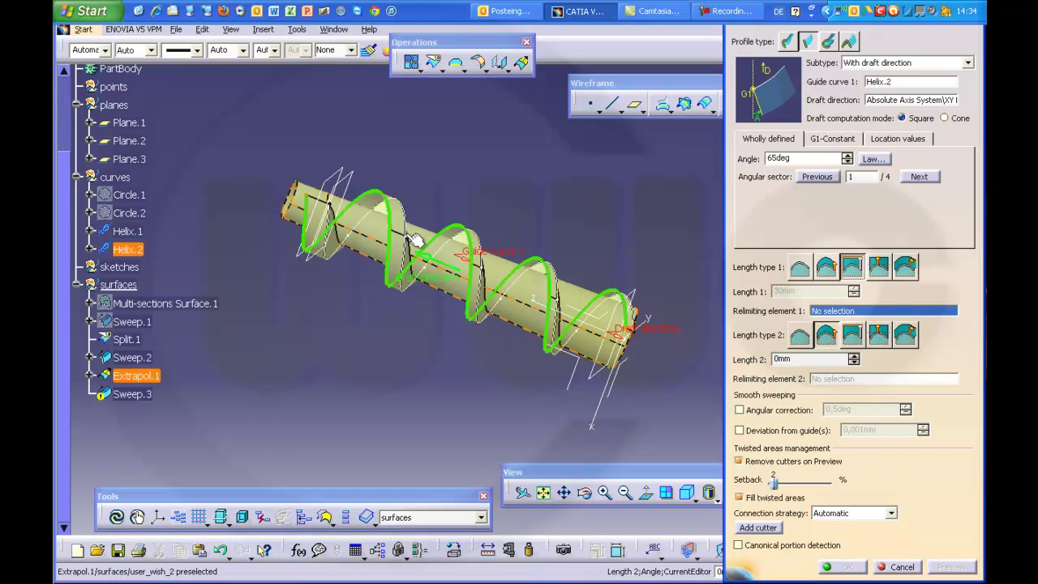
pyautogui.click(381, 236)
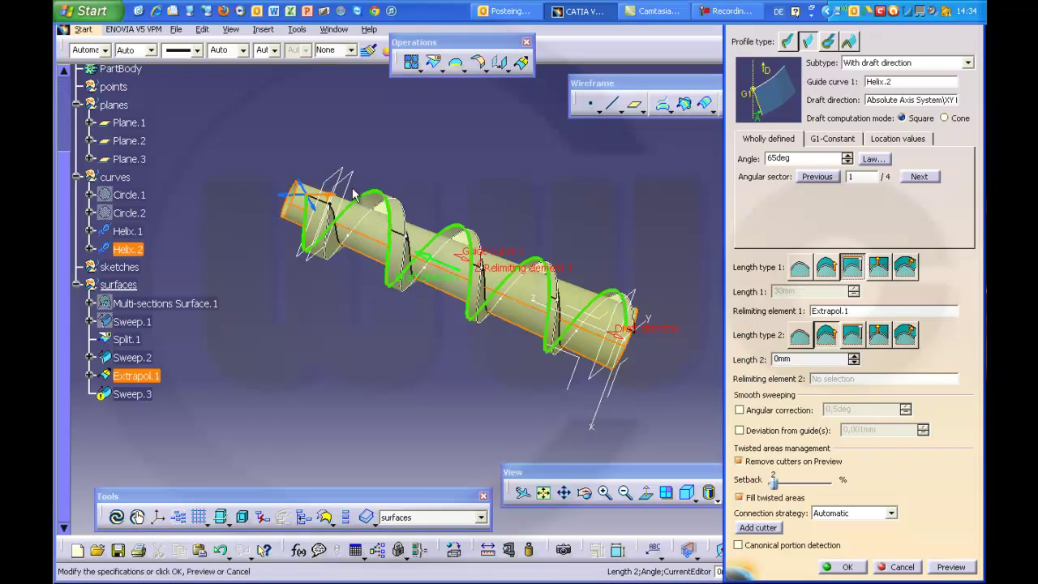
pyautogui.moveTo(360, 192); pyautogui.dragTo(449, 411, button='middle')
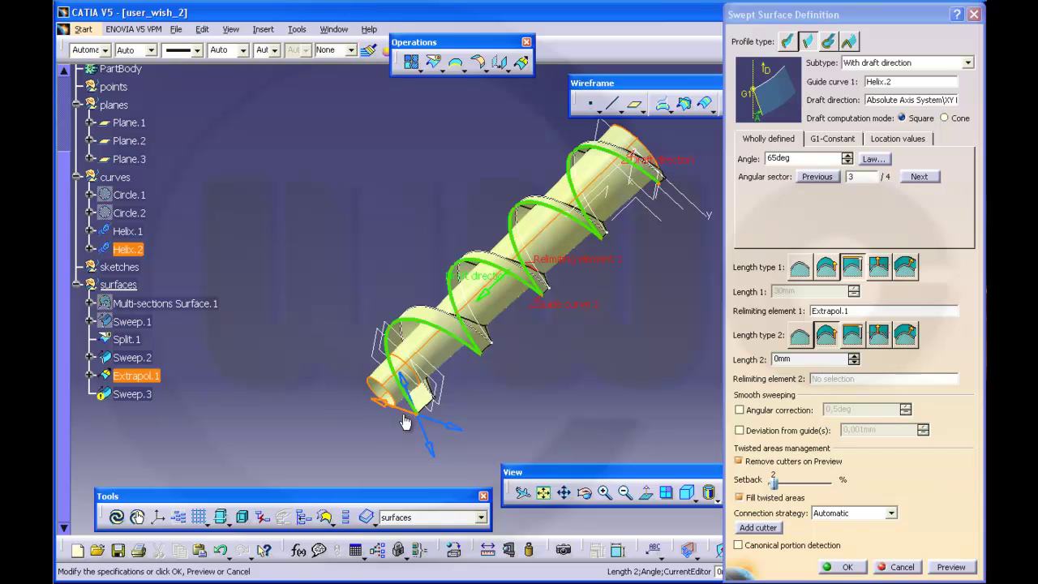
pyautogui.moveTo(492, 396); pyautogui.dragTo(364, 301, button='middle')
pyautogui.click(956, 567)
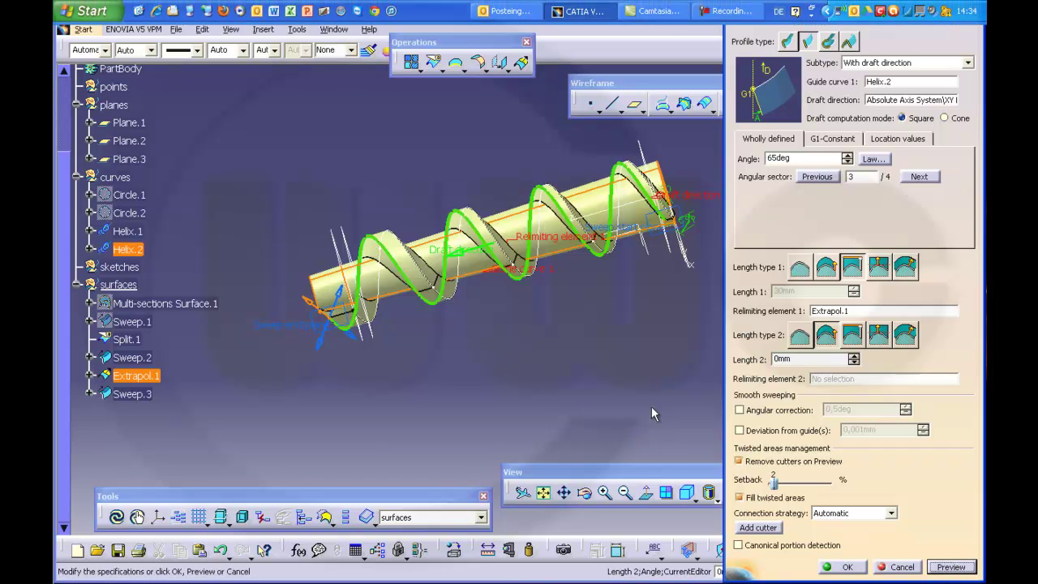
pyautogui.click(846, 568)
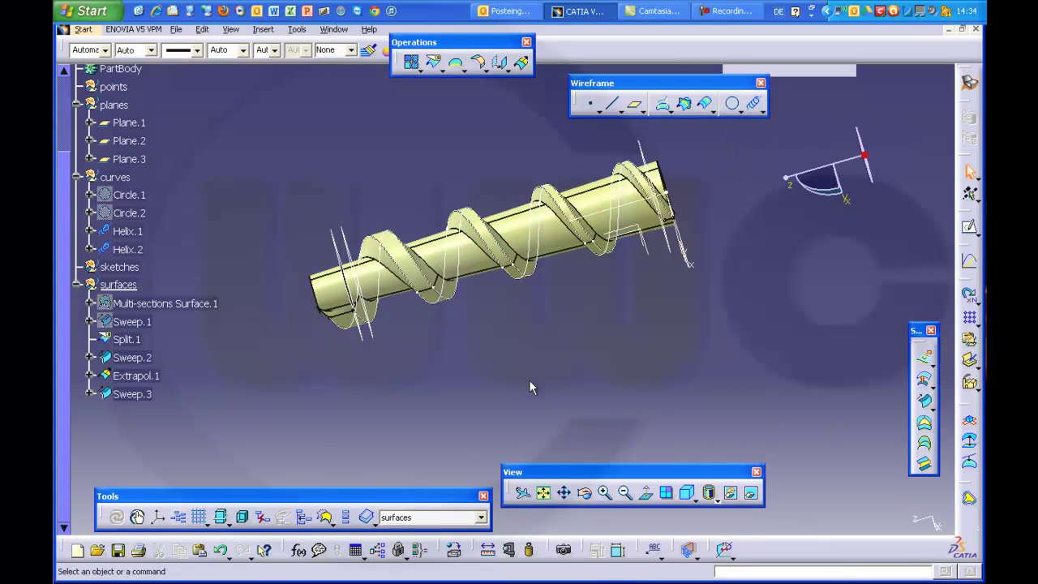
pyautogui.moveTo(521, 374); pyautogui.dragTo(494, 324, button='middle')
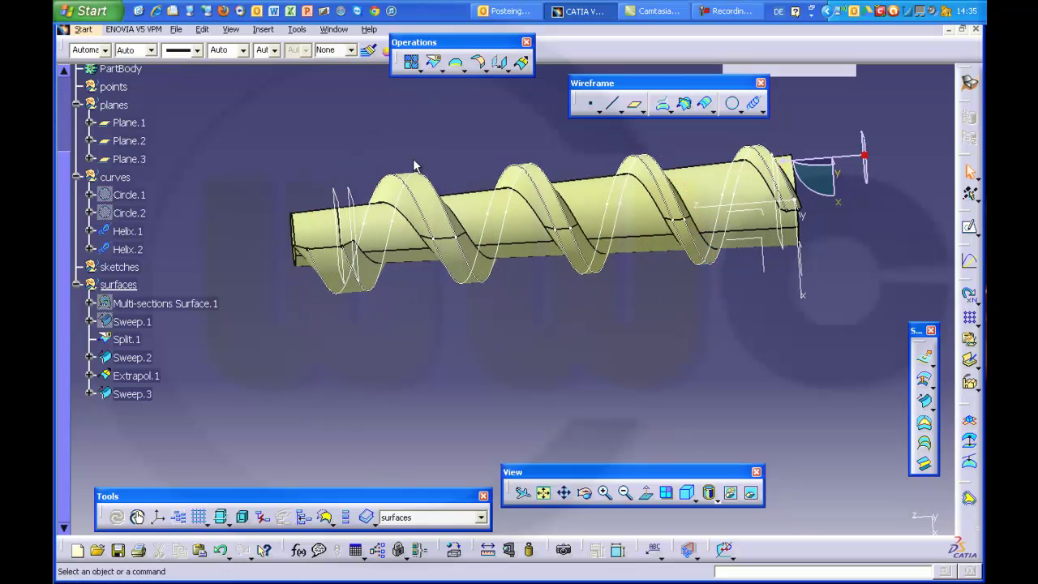
# Join Sweep.3, Sweep.2 and Split.1 into Join.1.
pyautogui.click(411, 63)
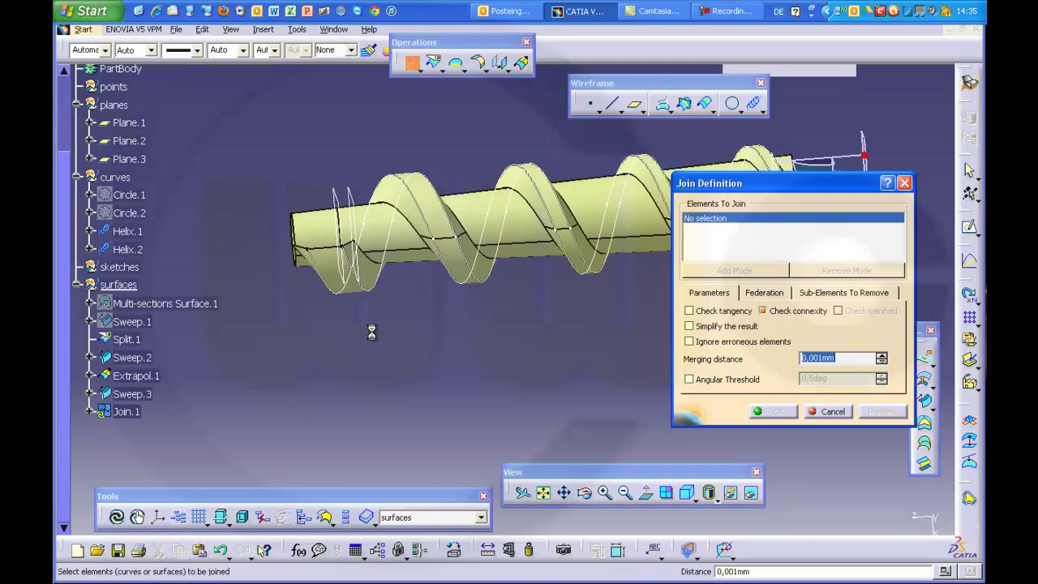
pyautogui.moveTo(372, 333); pyautogui.dragTo(388, 340, button='middle')
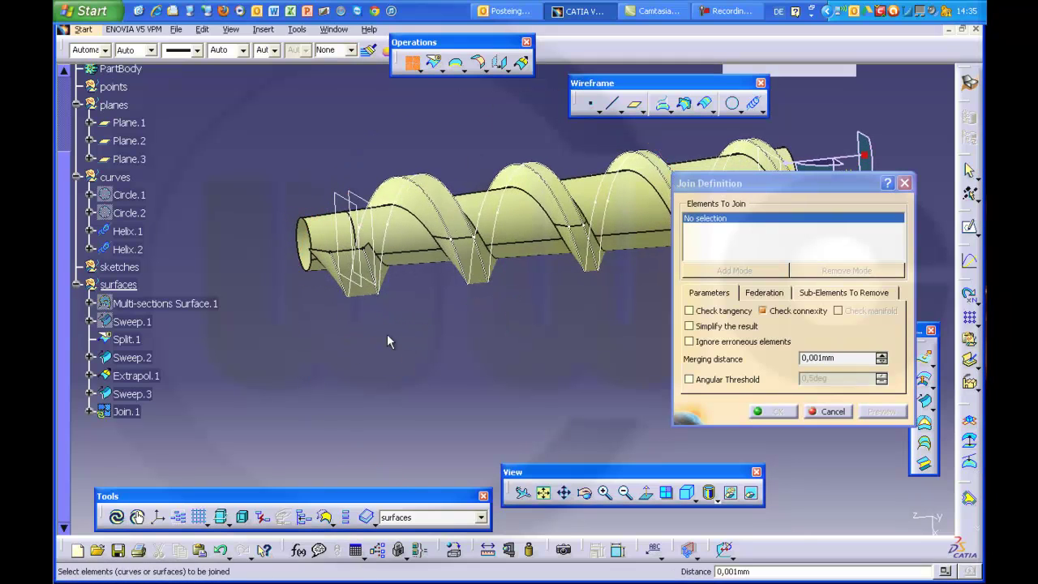
pyautogui.click(150, 396)
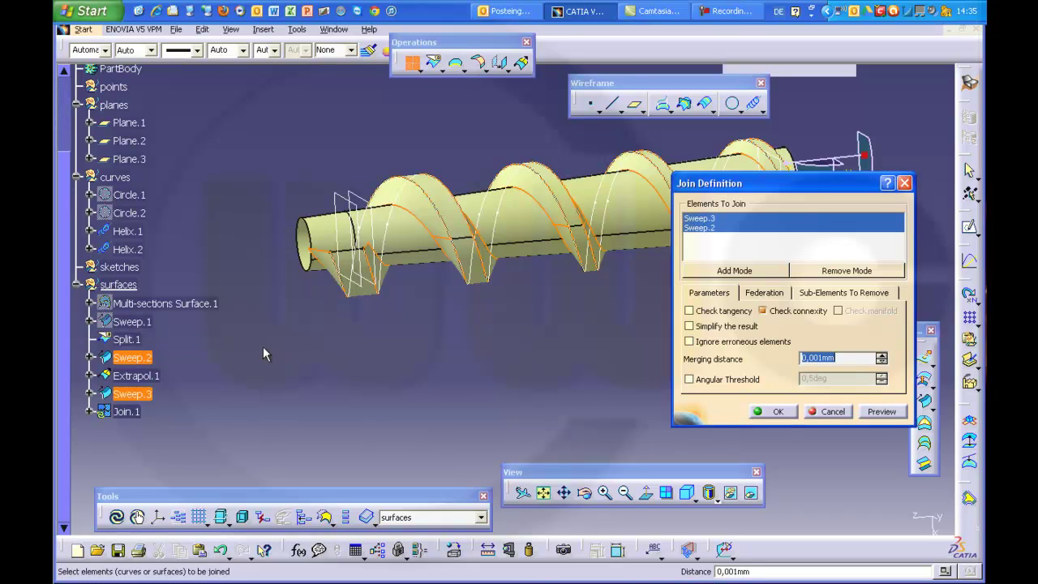
pyautogui.click(129, 341)
pyautogui.click(775, 412)
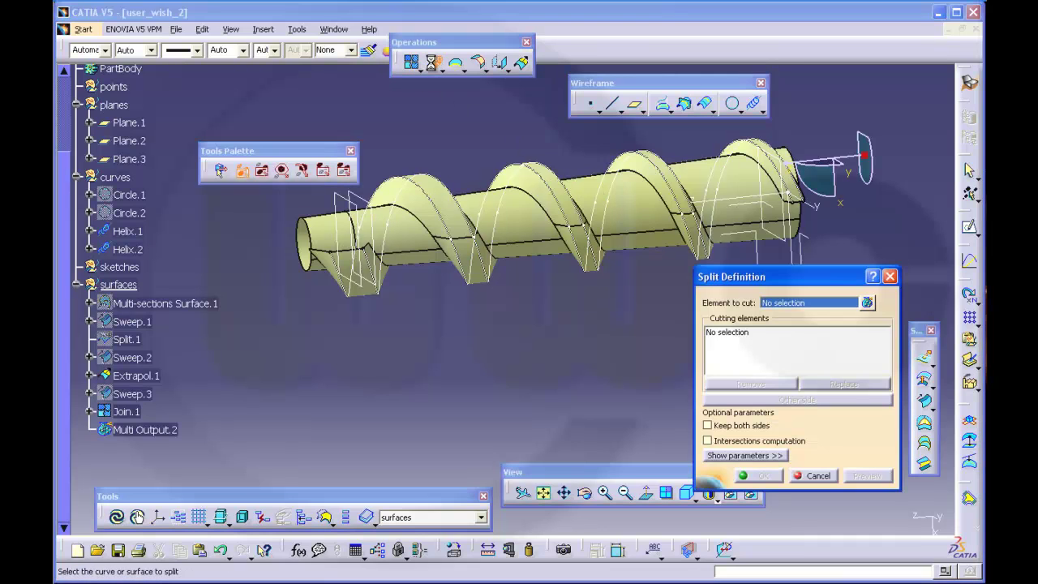
# Split Join.1 at Plane.2 keeping the other side, creating Split.2.
pyautogui.click(133, 414)
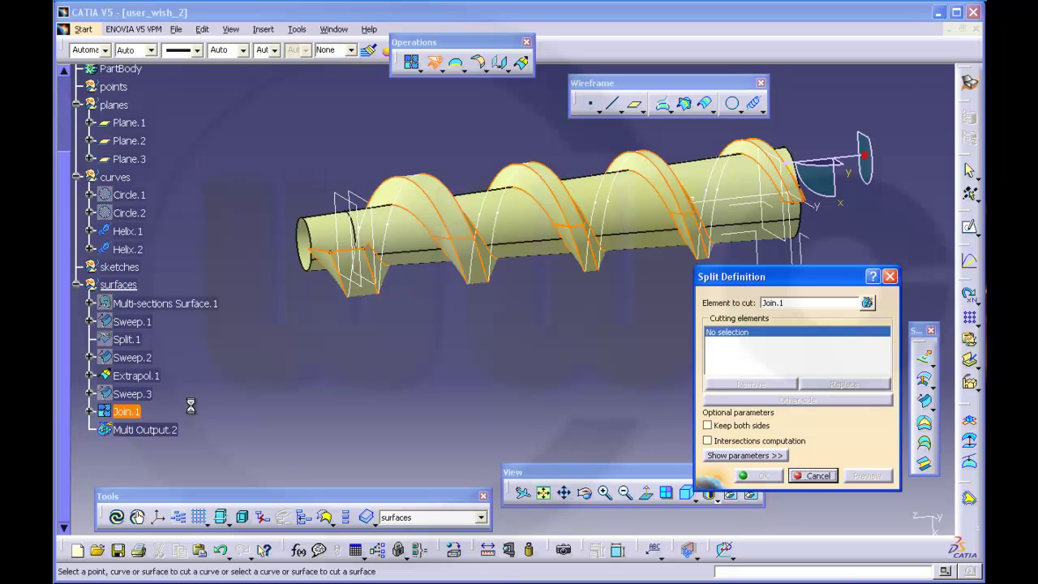
pyautogui.moveTo(346, 199); pyautogui.dragTo(364, 291, button='middle')
pyautogui.click(348, 200)
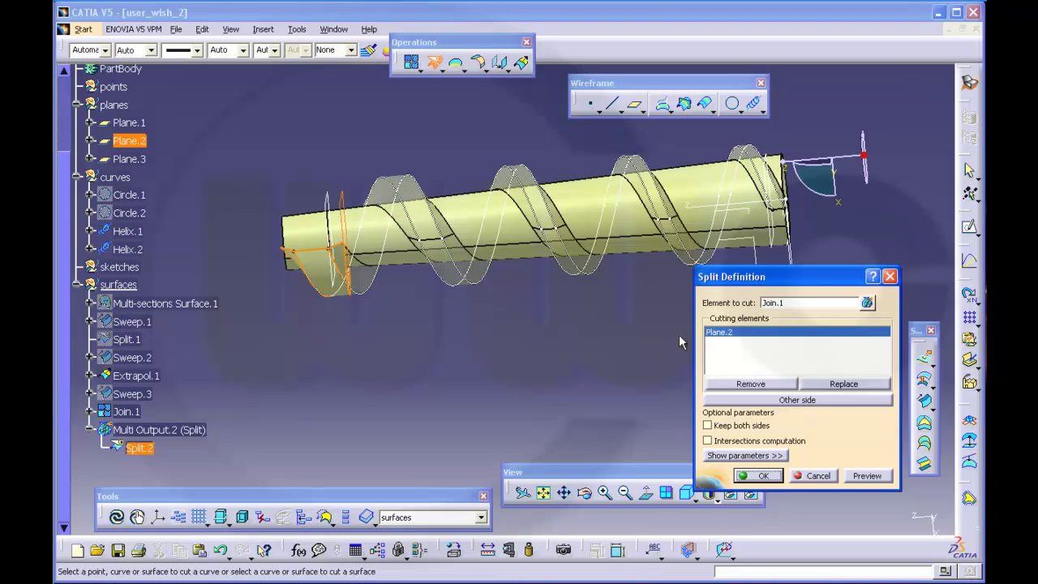
pyautogui.click(784, 401)
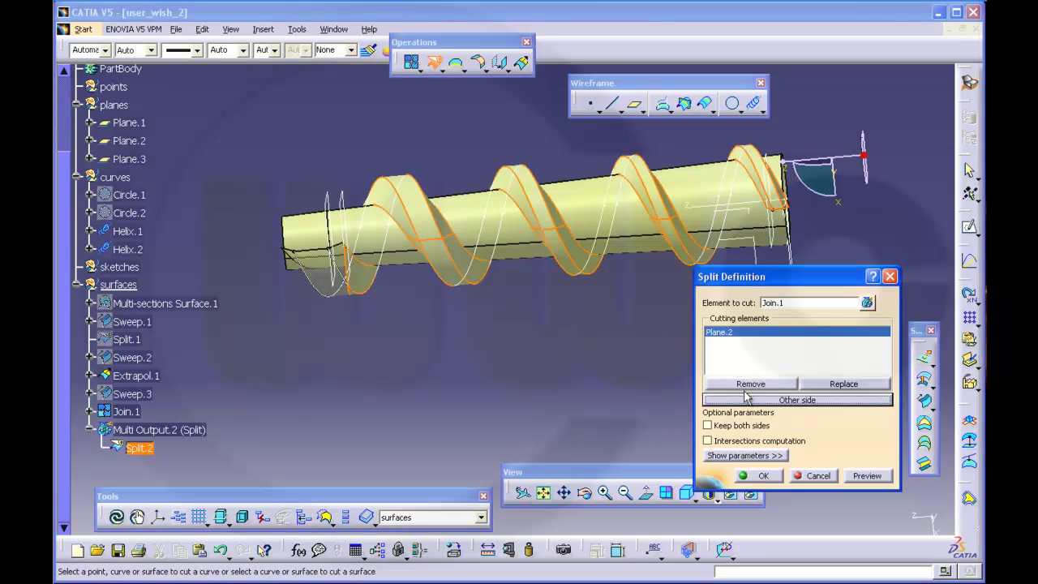
pyautogui.click(764, 479)
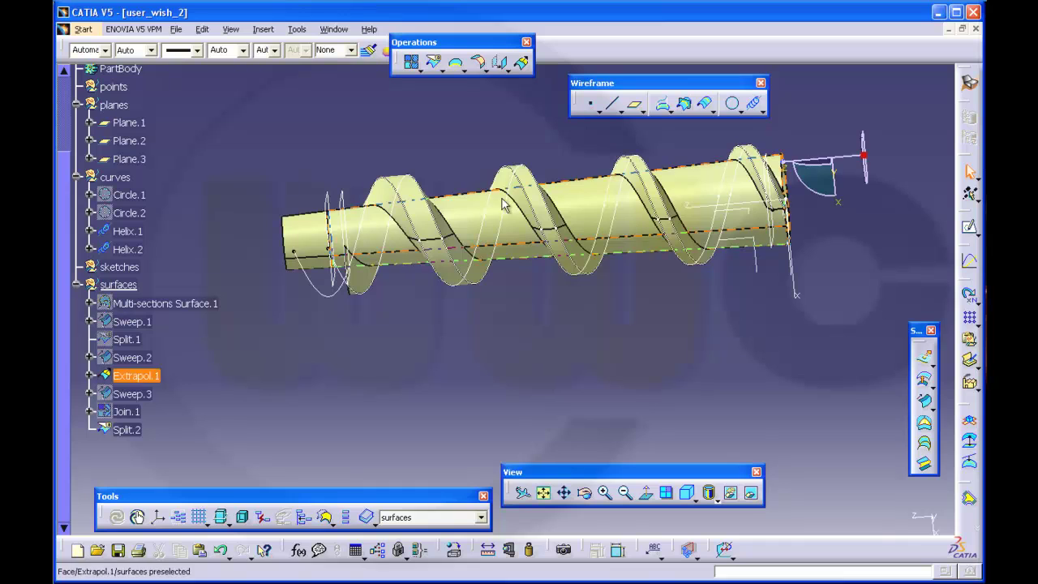
# Split Extrapol.1 at Plane.2 keeping the other side, creating Split.3.
pyautogui.click(436, 68)
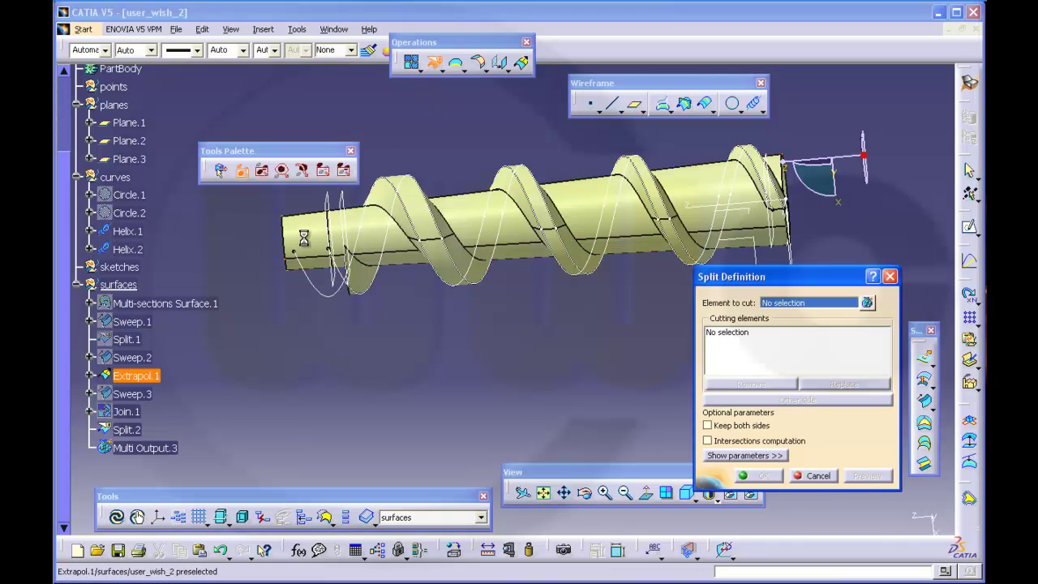
pyautogui.click(314, 238)
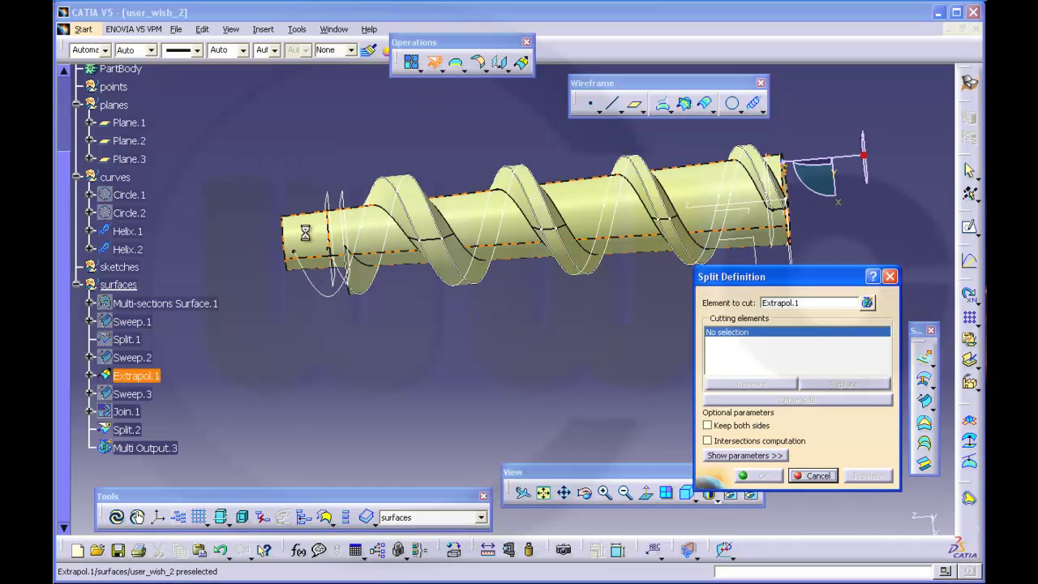
pyautogui.click(351, 230)
pyautogui.click(803, 400)
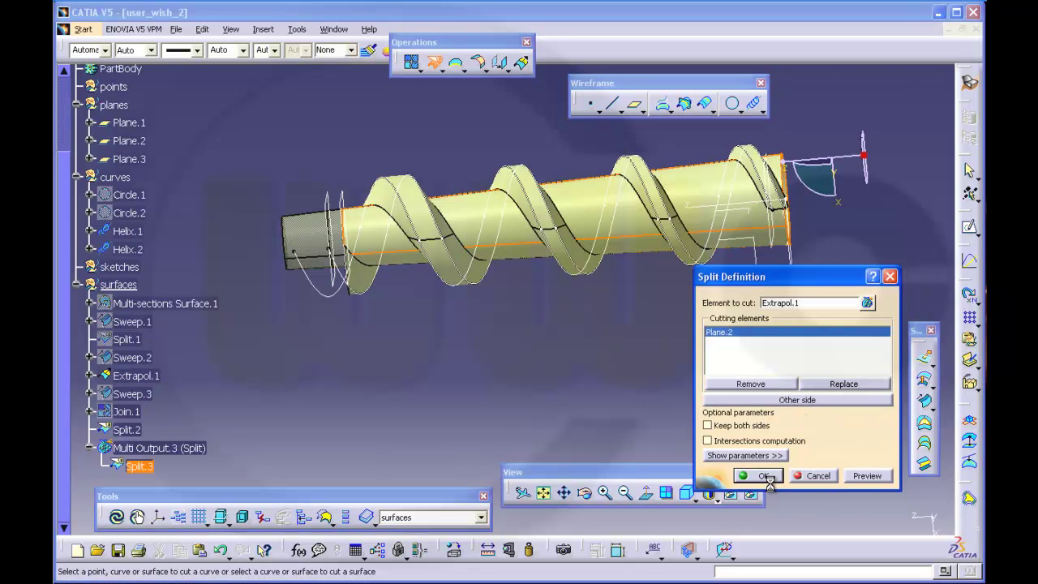
pyautogui.click(763, 476)
pyautogui.moveTo(667, 428); pyautogui.dragTo(615, 398, button='middle')
pyautogui.moveTo(737, 388); pyautogui.dragTo(600, 296, button='middle')
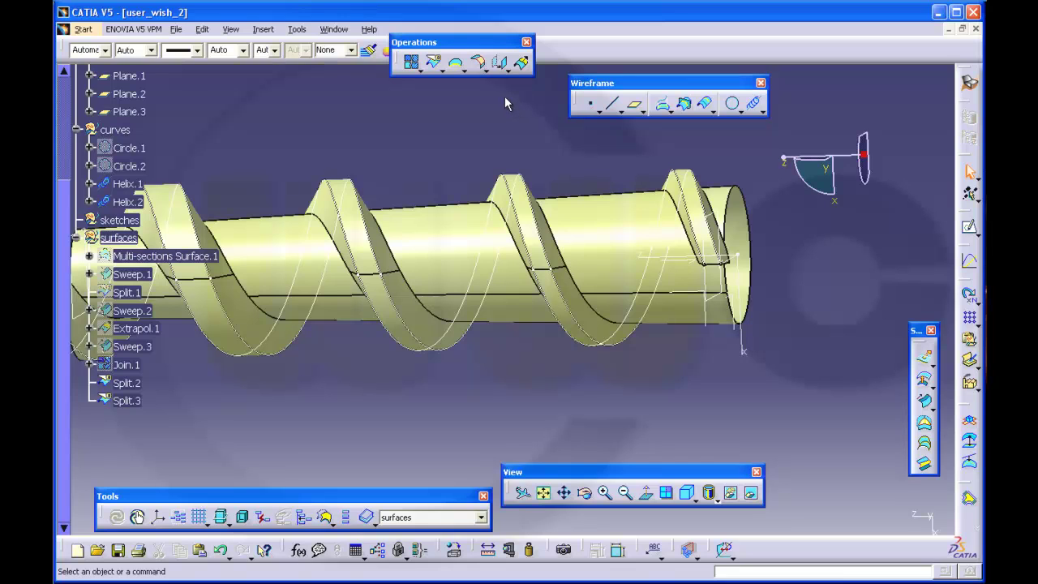
# Split Split.2 at Plane.1, creating Split.4.
pyautogui.moveTo(630, 244); pyautogui.dragTo(667, 271, button='middle')
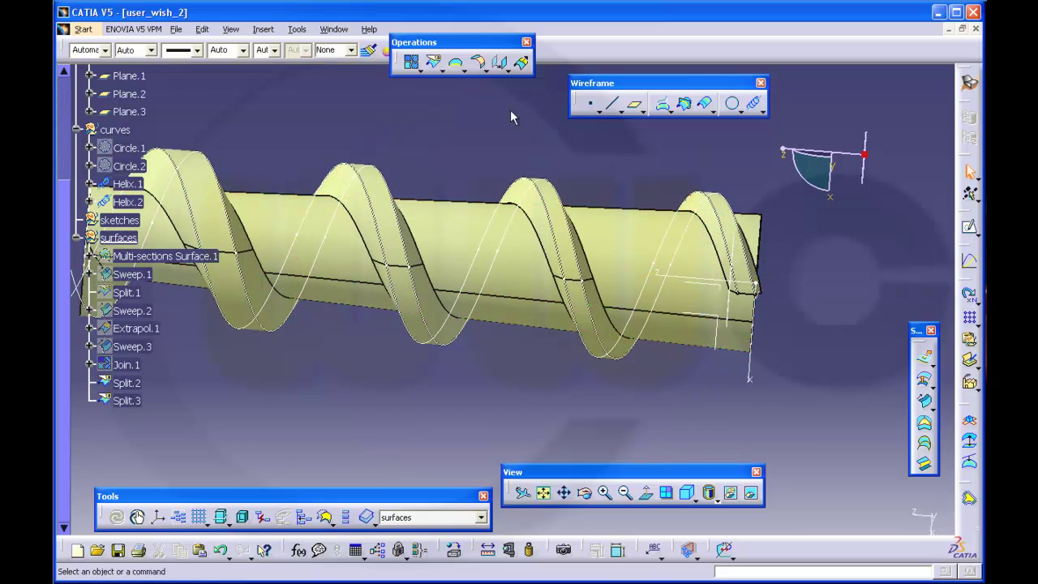
pyautogui.click(435, 64)
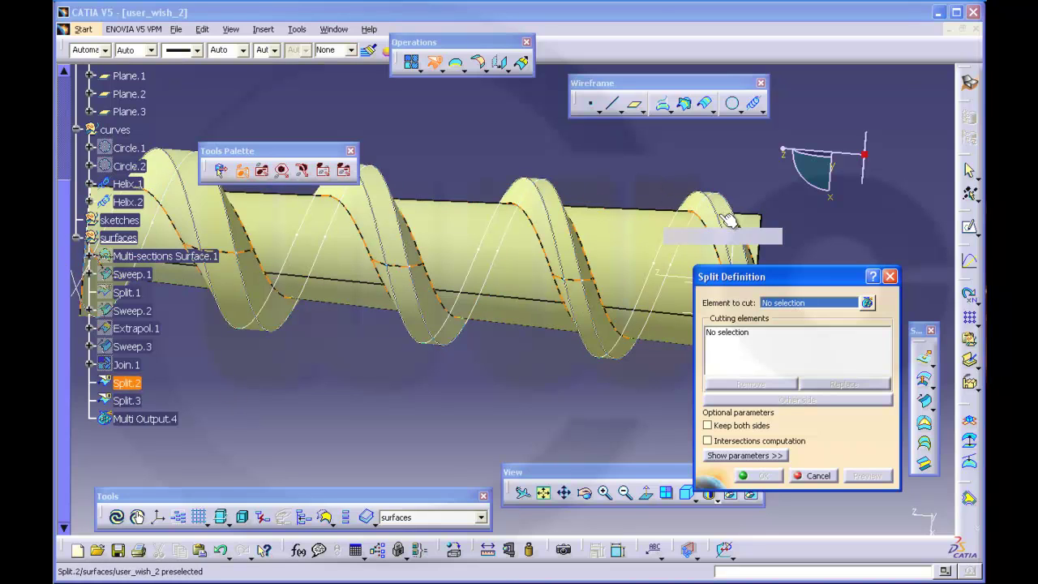
pyautogui.click(129, 383)
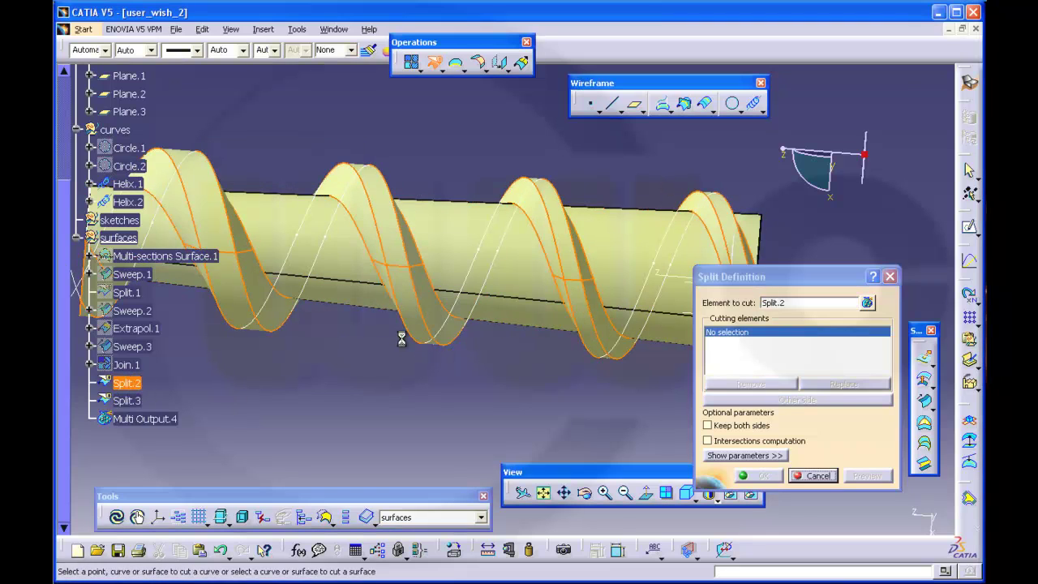
pyautogui.moveTo(380, 319); pyautogui.dragTo(333, 281, button='middle')
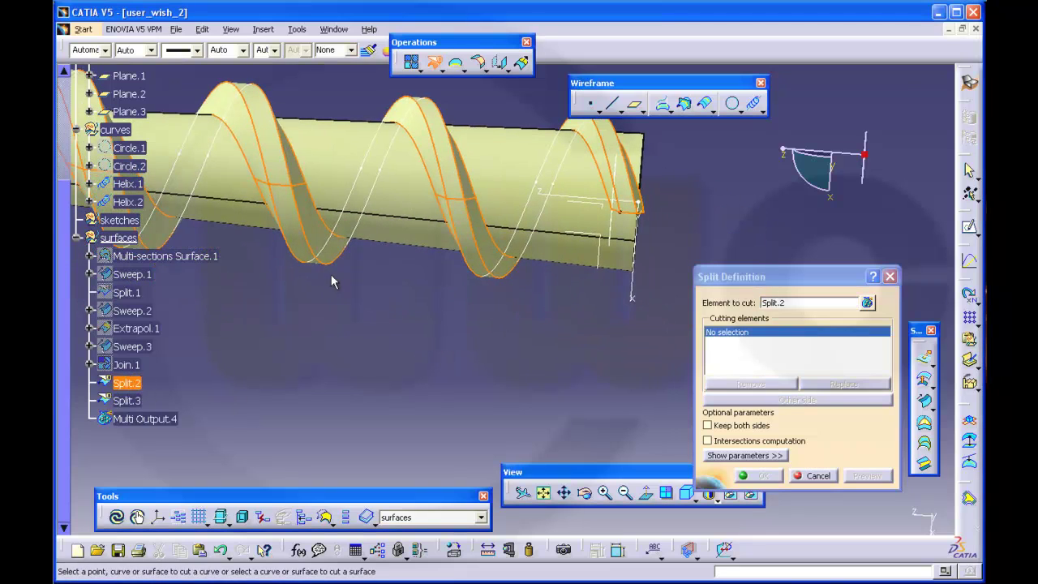
pyautogui.click(618, 227)
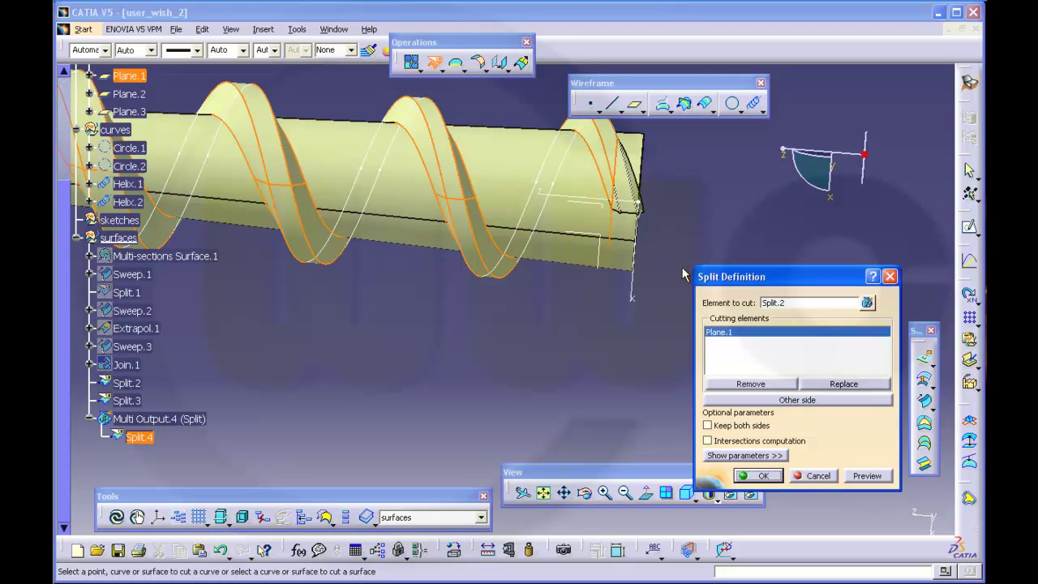
pyautogui.click(785, 400)
pyautogui.click(785, 400)
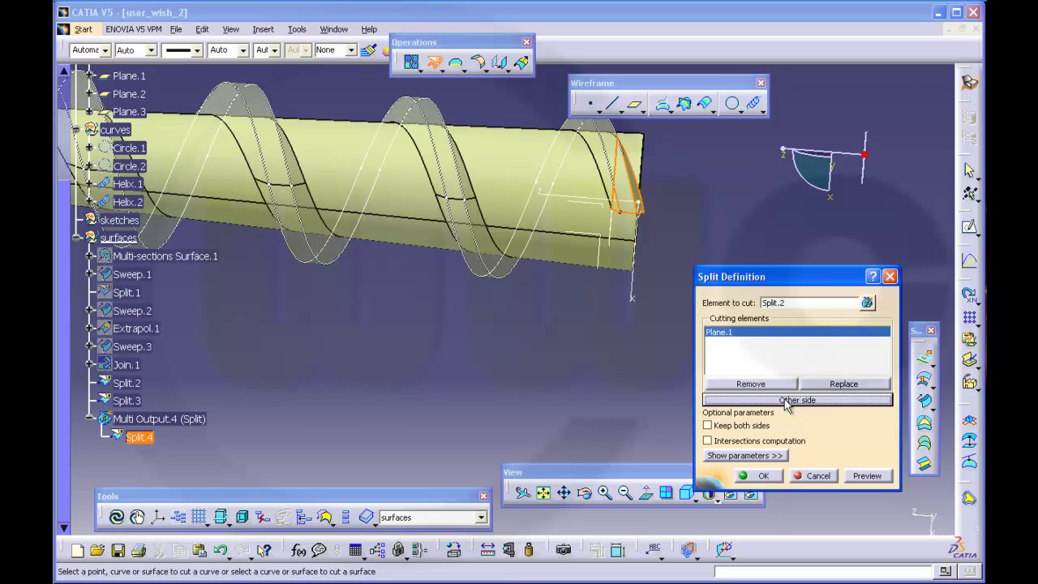
pyautogui.click(760, 476)
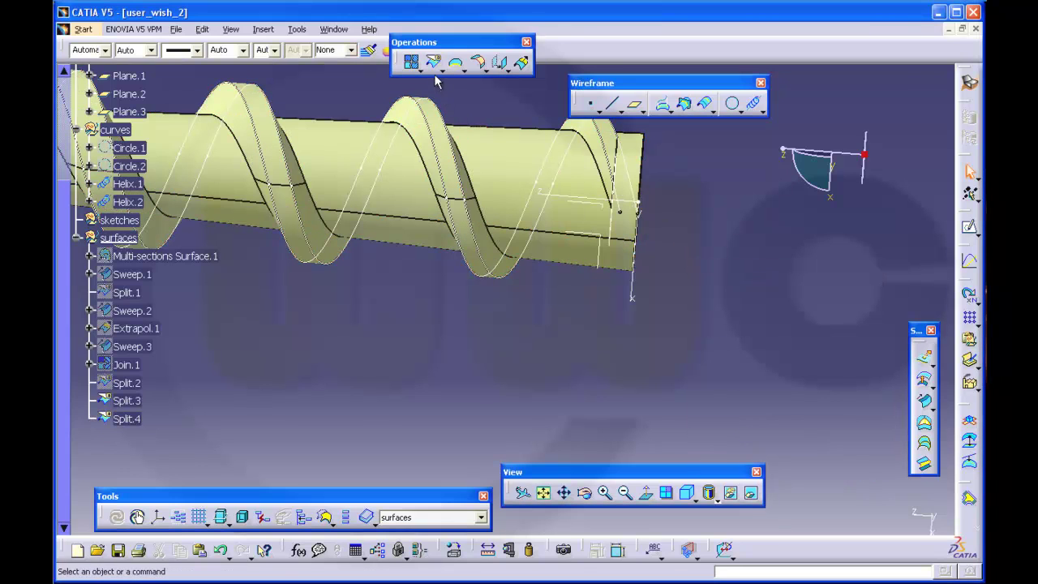
# Split Split.3 at Plane.1 keeping the other side, creating Split.5.
pyautogui.click(639, 154)
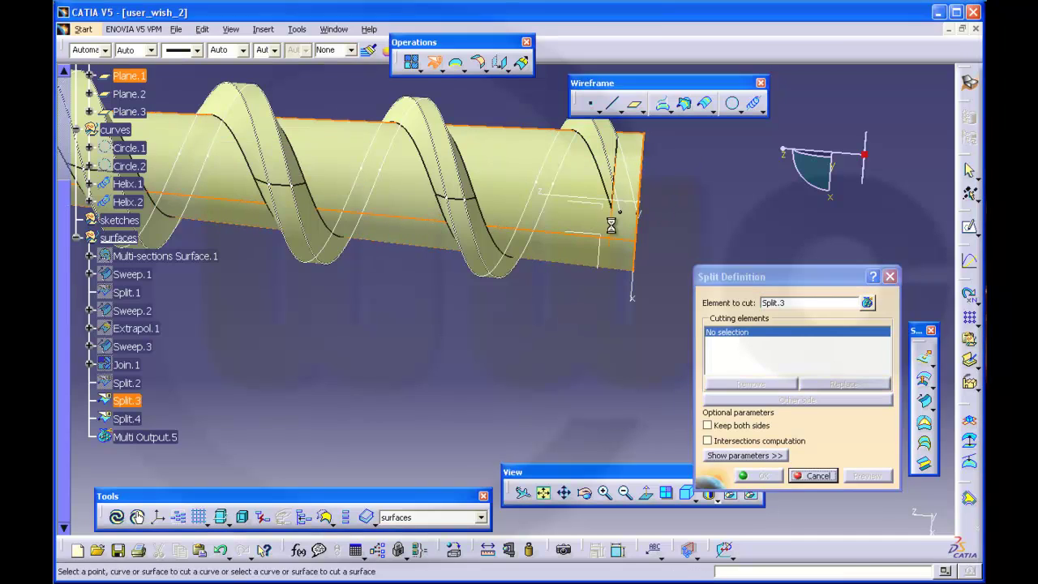
pyautogui.click(610, 225)
pyautogui.click(784, 400)
pyautogui.click(760, 476)
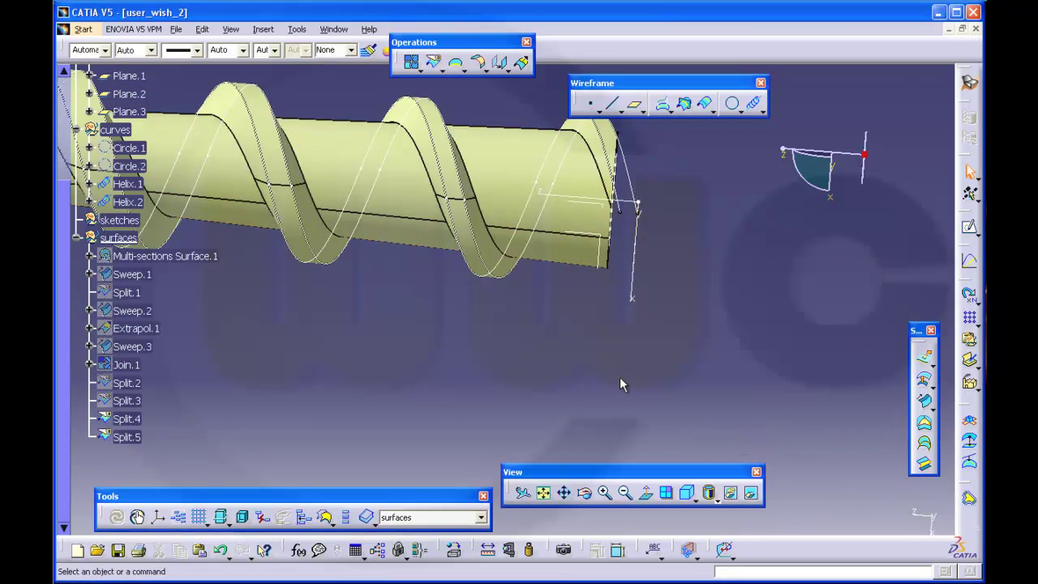
# Hide the curves set holding the circles and helices.
pyautogui.scroll(1, 226, 301)
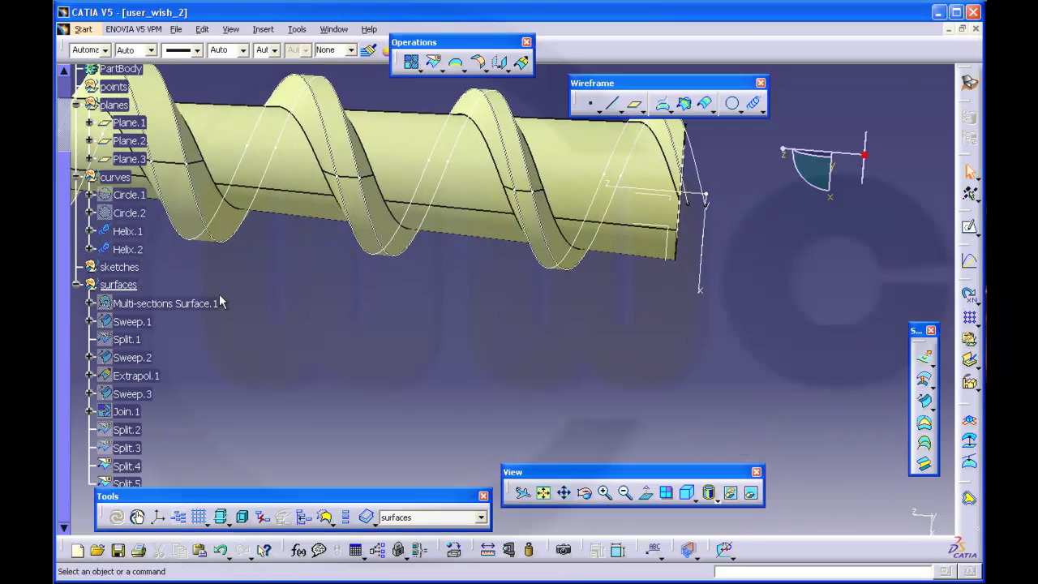
pyautogui.rightClick(122, 180)
pyautogui.click(154, 223)
pyautogui.moveTo(519, 317); pyautogui.dragTo(347, 266, button='middle')
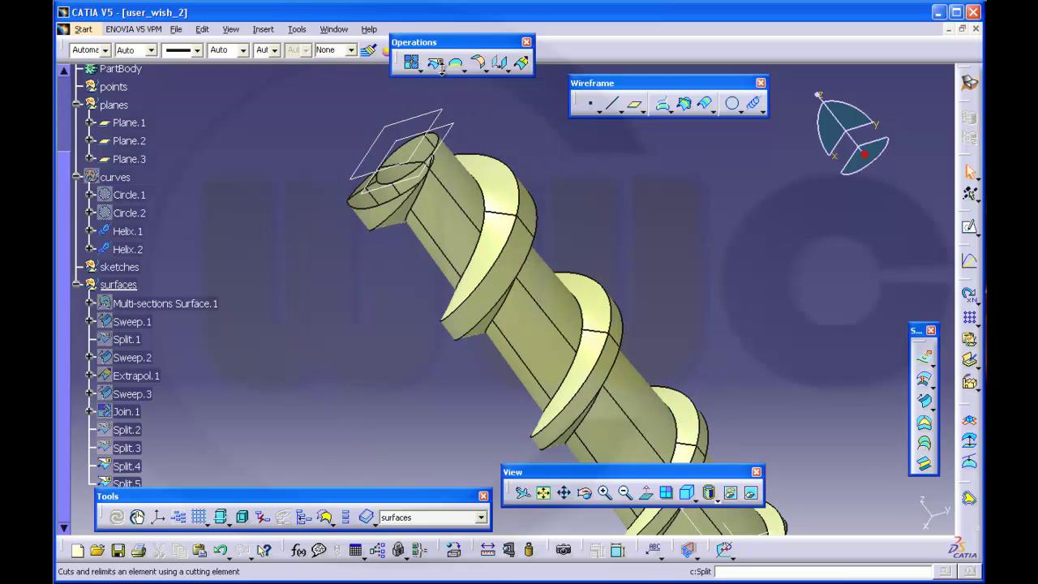
# Trim Split.5 and Split.4 against each other into a single surface, Trim.1.
pyautogui.click(483, 85)
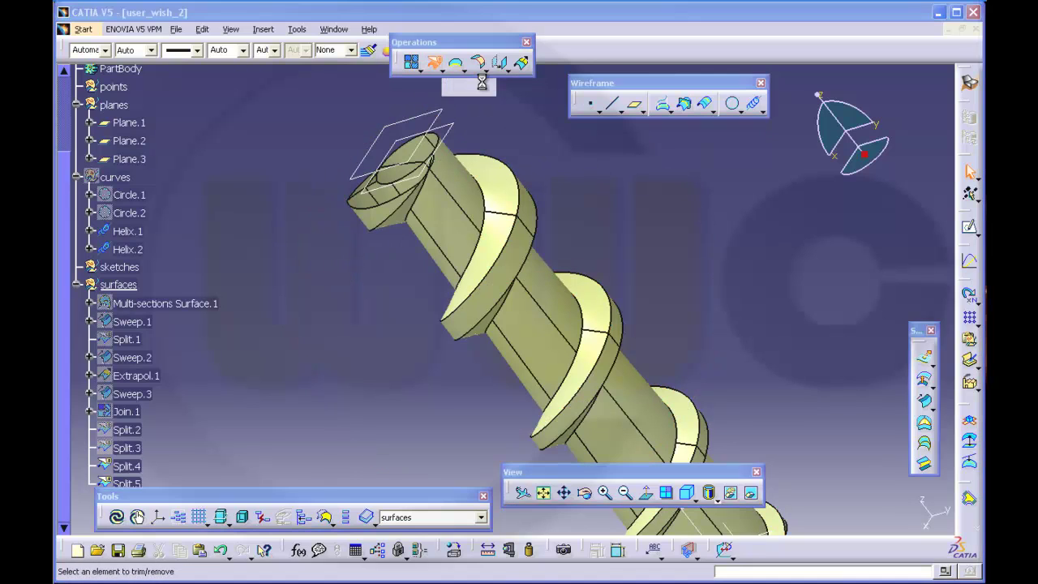
pyautogui.click(464, 215)
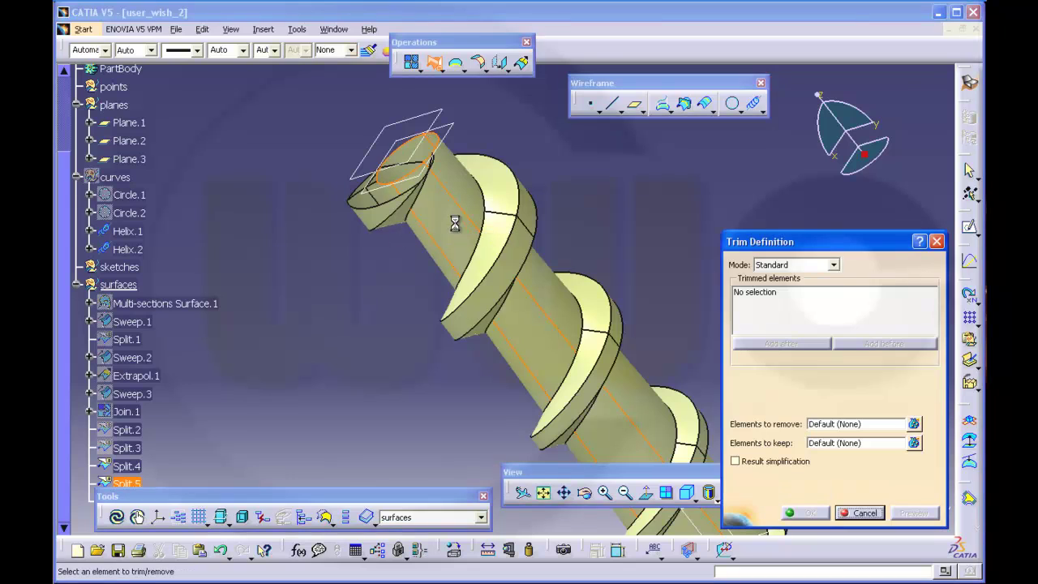
pyautogui.click(507, 240)
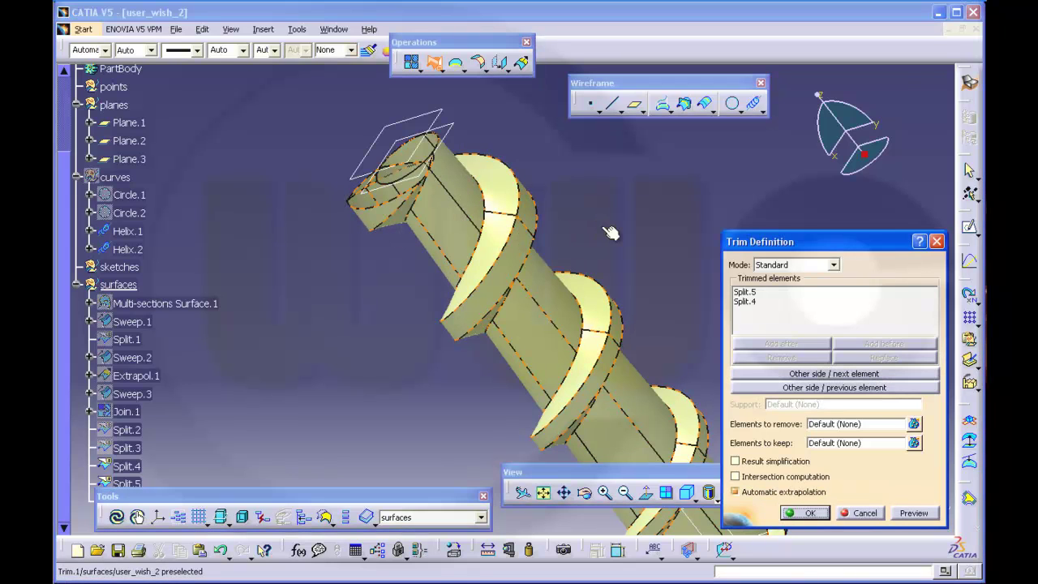
pyautogui.click(805, 513)
pyautogui.moveTo(577, 227); pyautogui.dragTo(546, 295, button='middle')
pyautogui.moveTo(406, 354); pyautogui.dragTo(404, 284, button='middle')
# Define PartBody as the in-work object.
pyautogui.scroll(-3, 215, 365)
pyautogui.scroll(7, 214, 360)
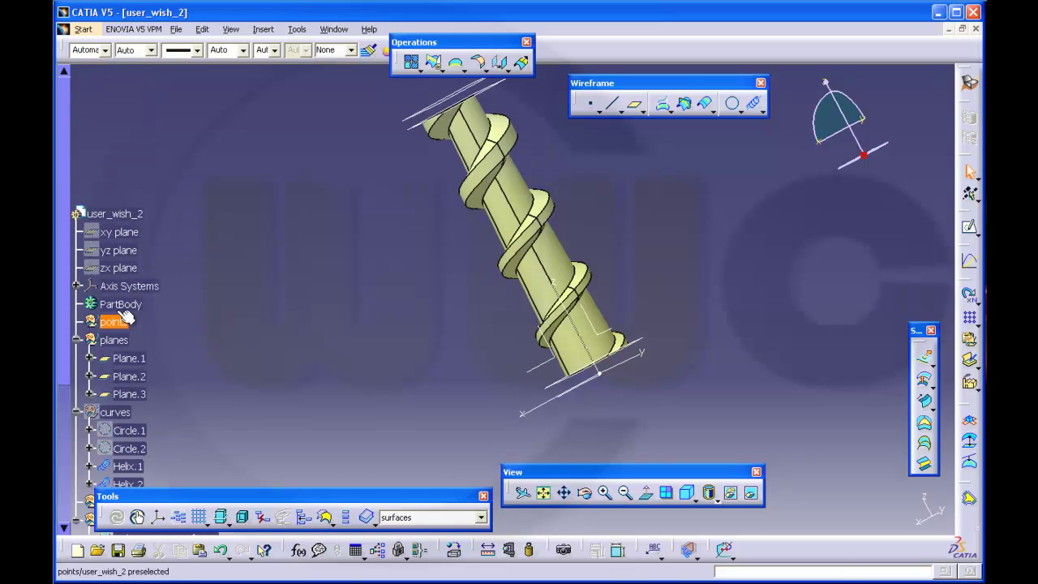
pyautogui.rightClick(118, 308)
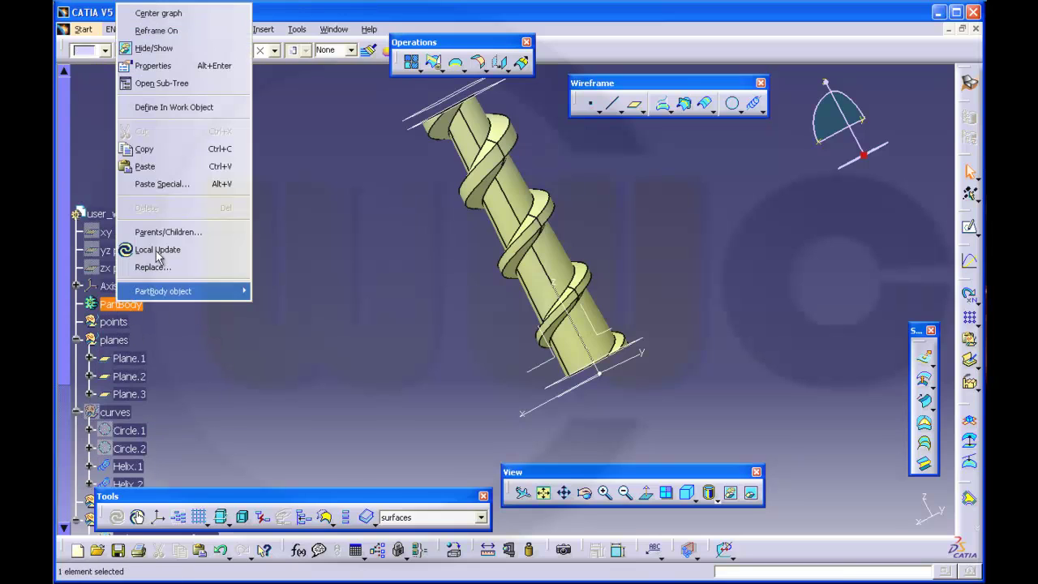
pyautogui.click(177, 108)
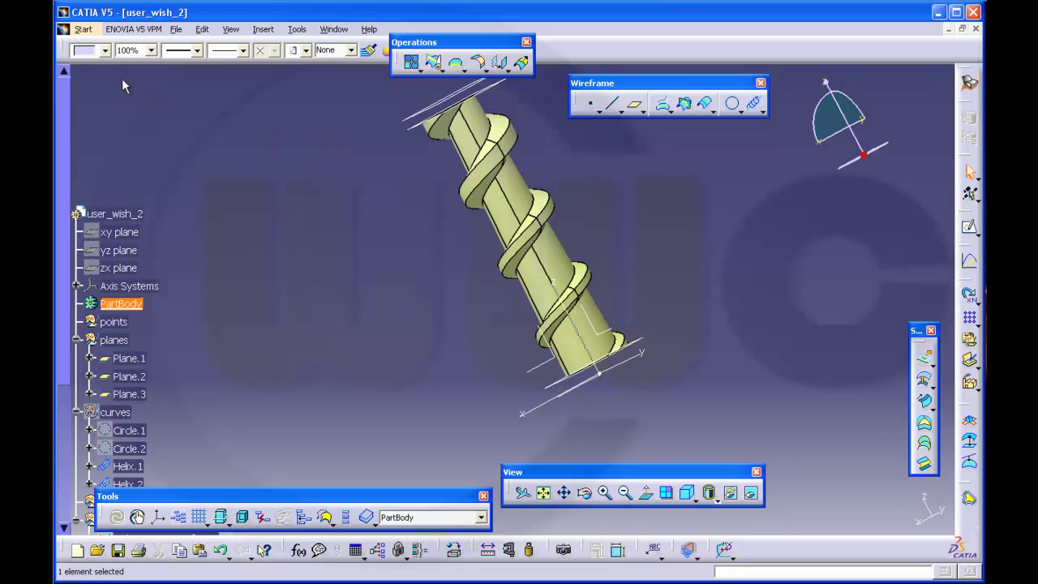
# Switch to the Part Design workbench.
pyautogui.click(83, 30)
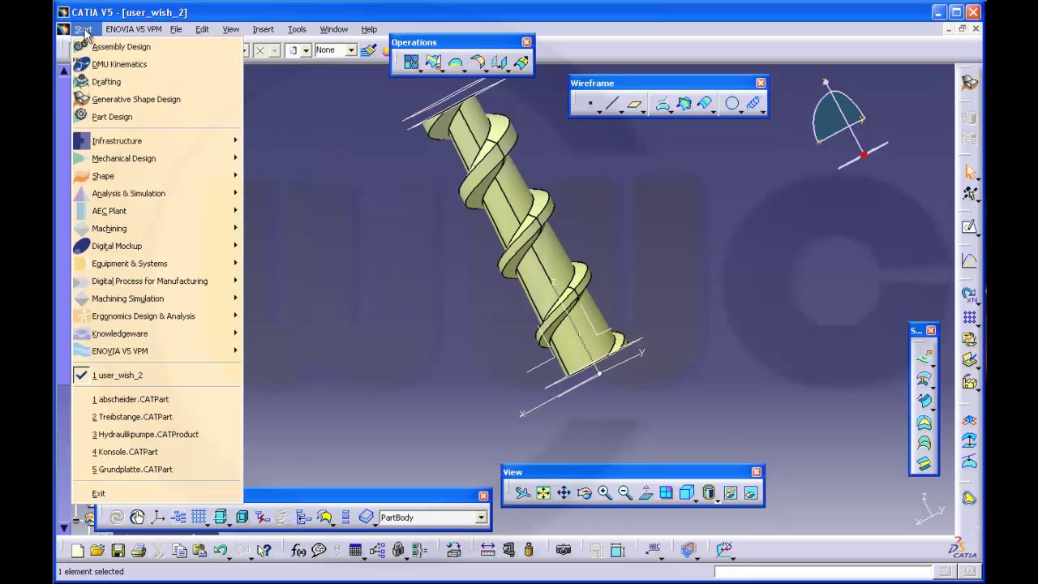
pyautogui.click(110, 116)
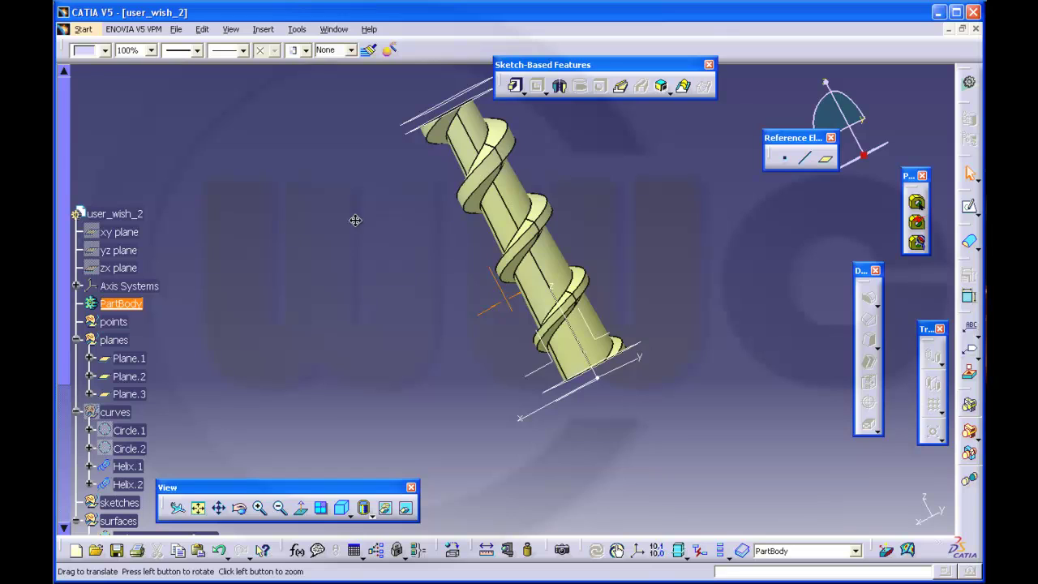
pyautogui.moveTo(353, 224); pyautogui.dragTo(380, 285, button='middle')
pyautogui.moveTo(576, 246); pyautogui.dragTo(487, 234, button='middle')
# Close the Trim.1 surface into a solid, CloseSurface.1.
pyautogui.click(487, 234)
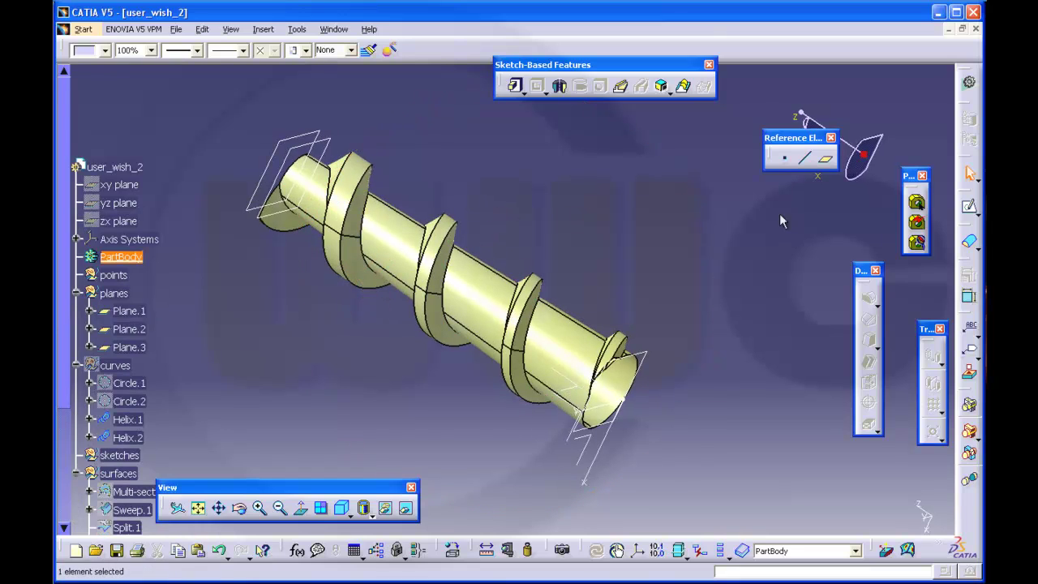
pyautogui.click(978, 248)
pyautogui.click(953, 264)
pyautogui.click(551, 345)
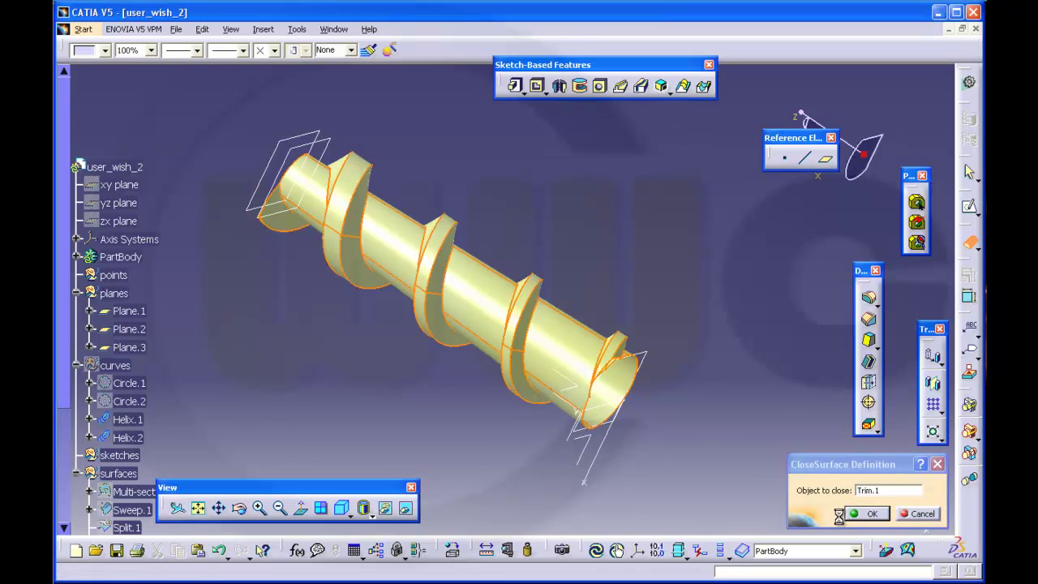
pyautogui.middleClick(489, 454)
pyautogui.scroll(-5, 329, 429)
# Hide the Trim.1 surface so only the solid screw shows.
pyautogui.rightClick(128, 412)
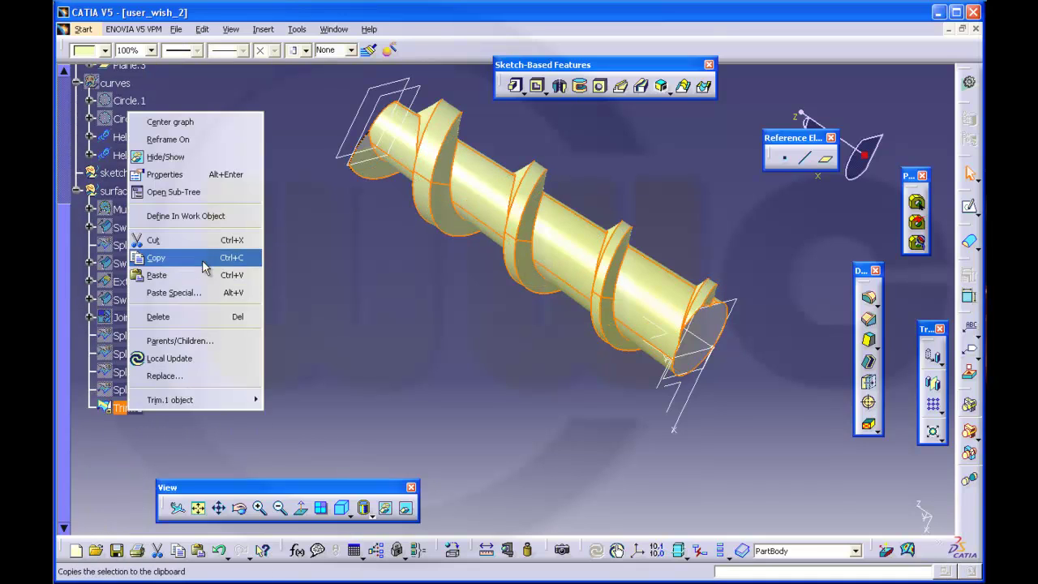
pyautogui.click(437, 269)
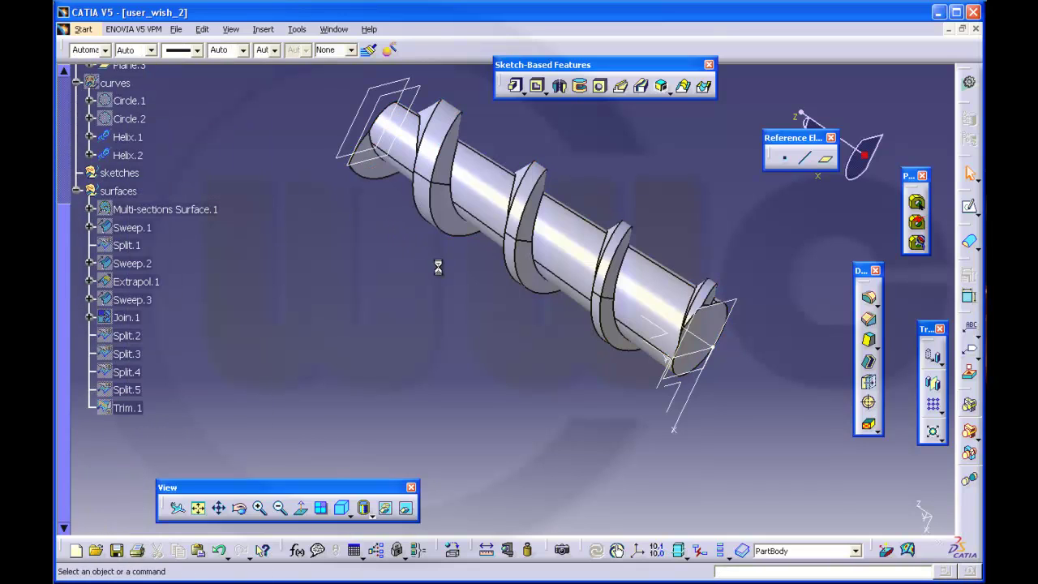
pyautogui.moveTo(438, 269); pyautogui.dragTo(558, 316, button='middle')
pyautogui.scroll(4, 261, 237)
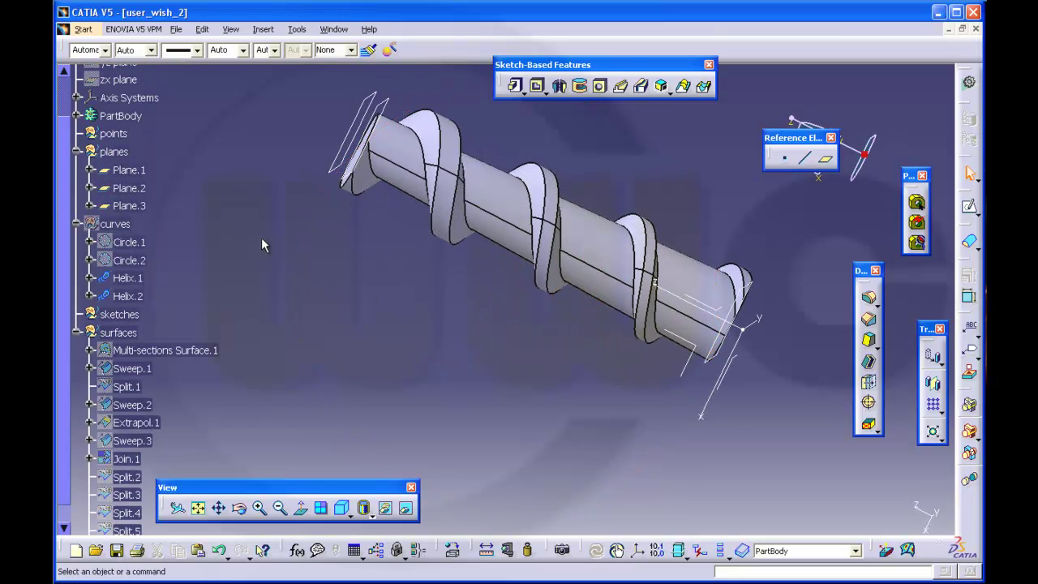
# Hide the planes set and inspect the finished solid screw from several angles.
pyautogui.rightClick(120, 155)
pyautogui.click(150, 201)
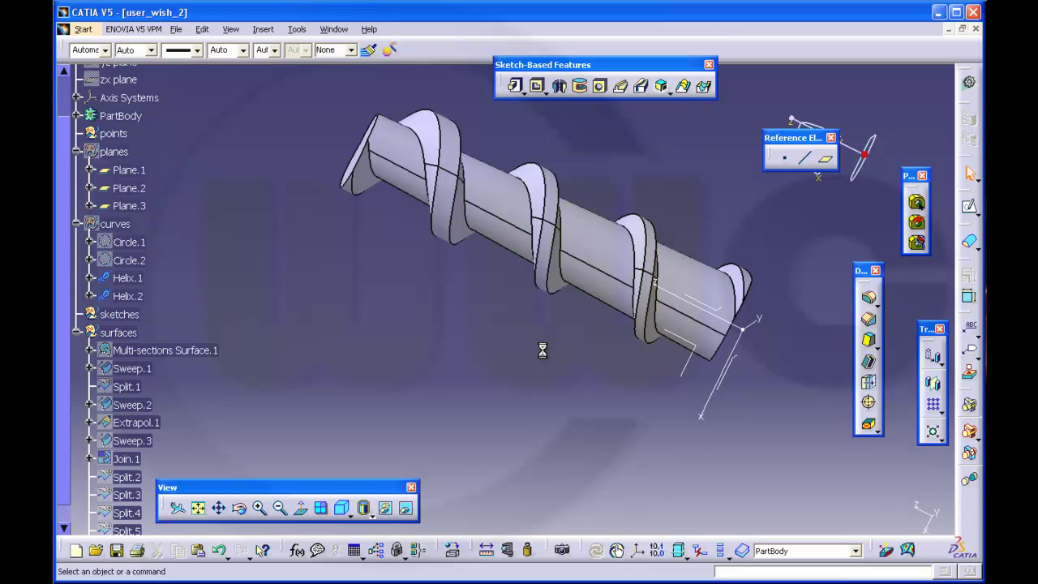
pyautogui.moveTo(541, 350); pyautogui.dragTo(582, 209, button='middle')
pyautogui.moveTo(558, 303); pyautogui.dragTo(697, 170, button='middle')
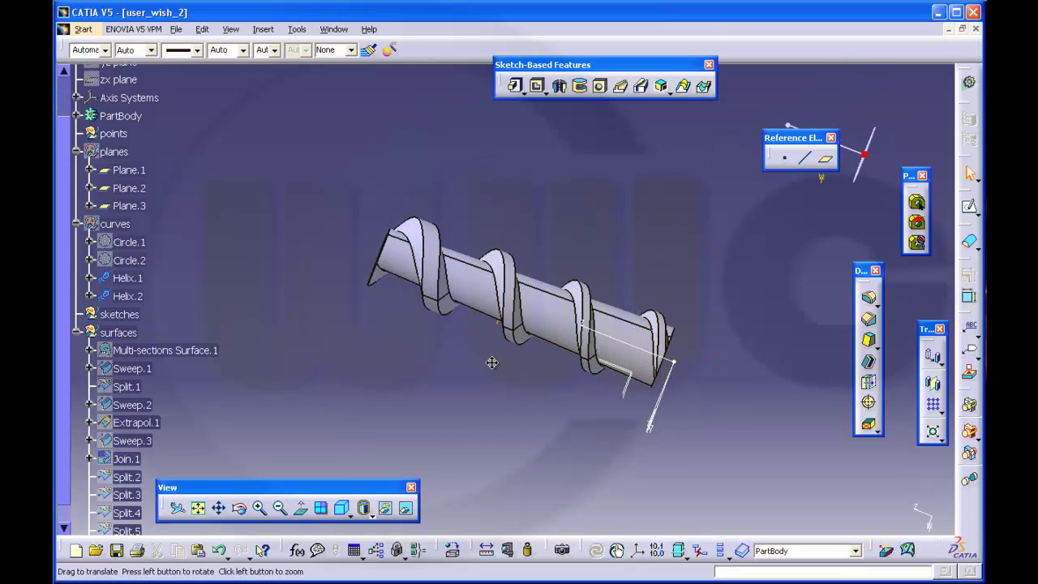
pyautogui.moveTo(508, 355); pyautogui.dragTo(550, 196, button='middle')
pyautogui.moveTo(583, 336); pyautogui.dragTo(469, 286, button='middle')
pyautogui.moveTo(616, 415); pyautogui.dragTo(634, 363, button='middle')
pyautogui.moveTo(482, 281)
pyautogui.mouseDown(button='middle')
pyautogui.moveTo(486, 371)
pyautogui.moveTo(579, 289)
pyautogui.moveTo(582, 380)
pyautogui.mouseUp(button='middle')
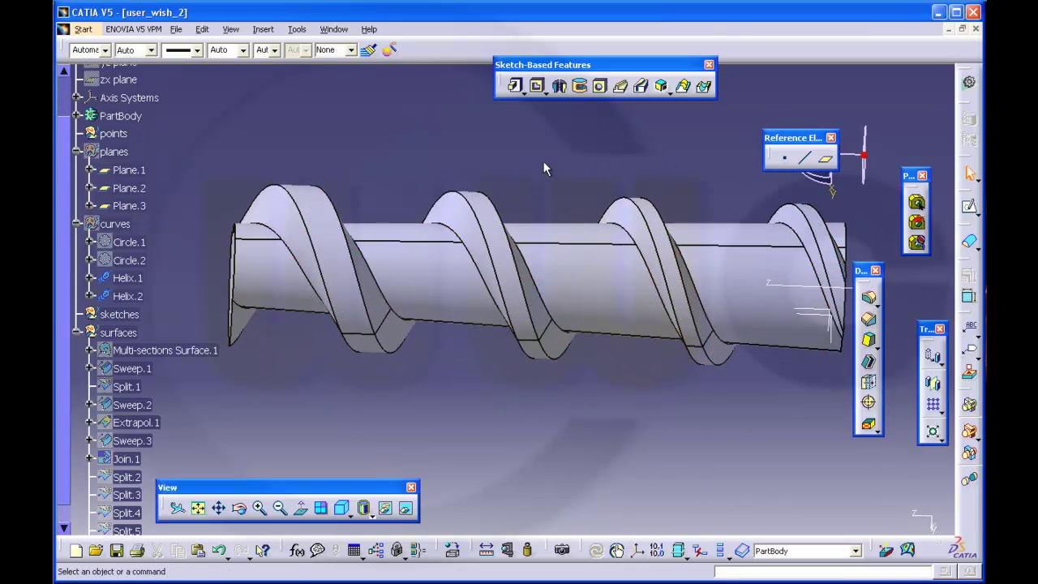